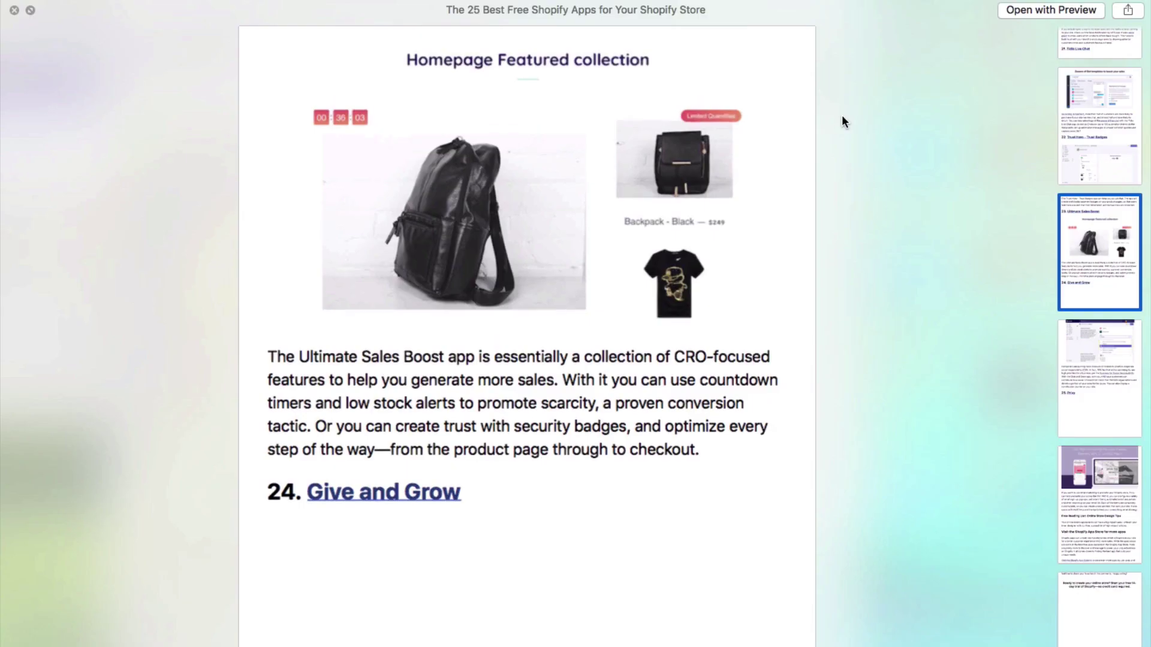
Scroll the Quick Look PDF of the 25 best free Shopify apps from section 24 back to section 8
scroll(842, 114, "up", 12)
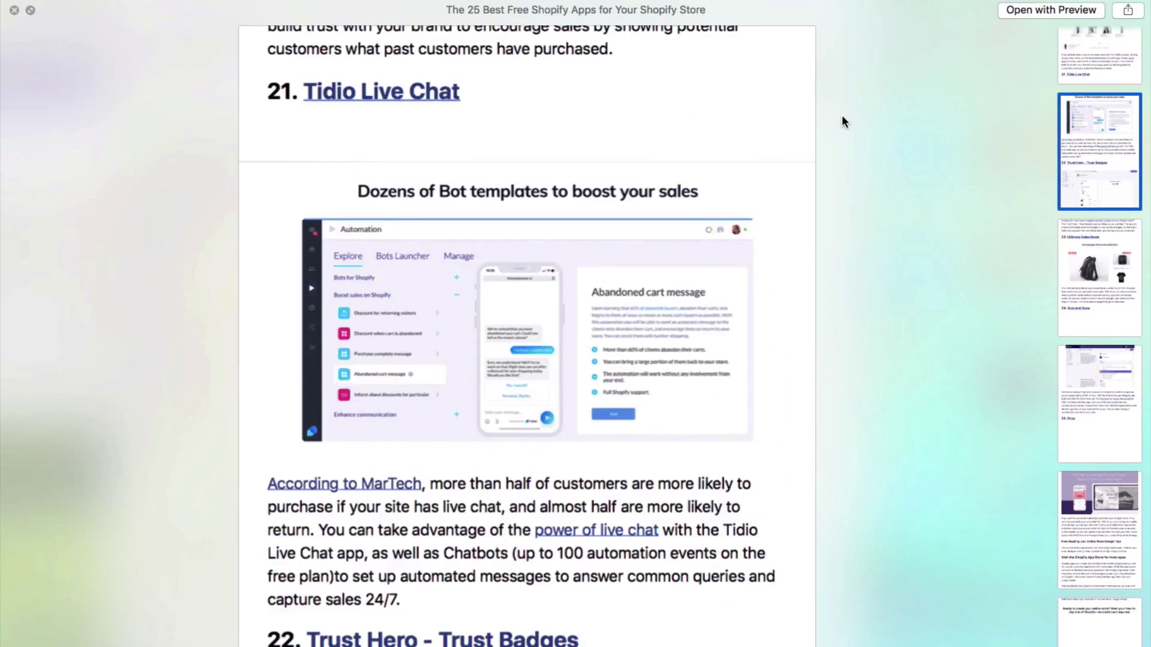
scroll(842, 113, "up", 10)
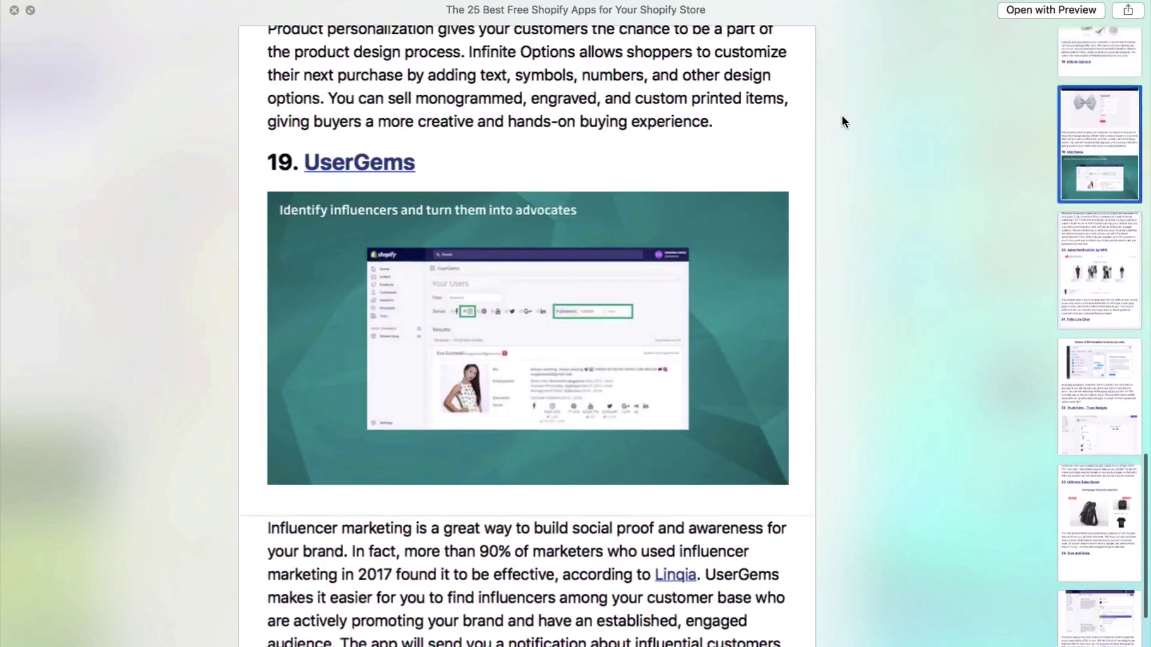
scroll(842, 122, "up", 10)
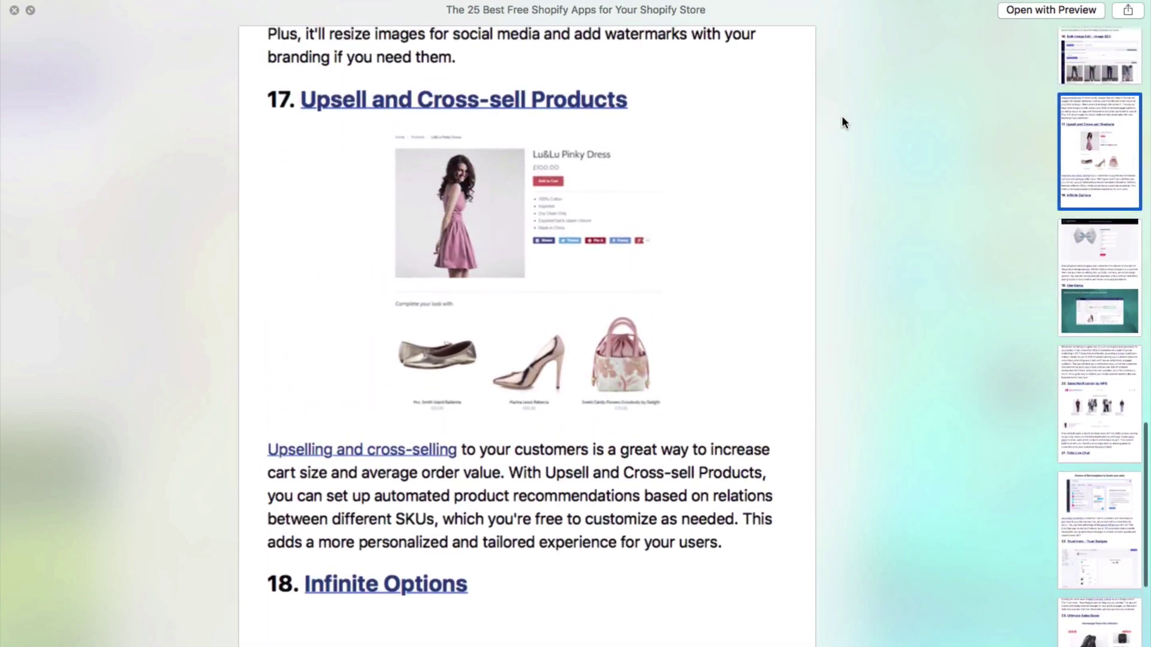
scroll(841, 118, "up", 8)
scroll(842, 141, "up", 10)
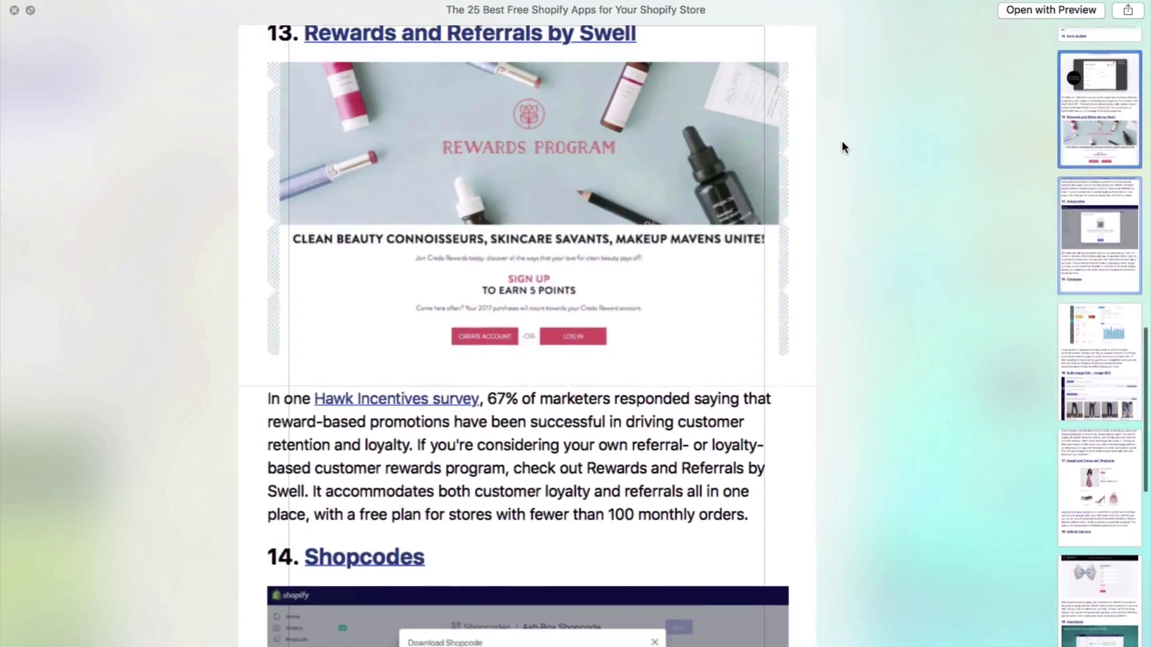
scroll(842, 159, "up", 10)
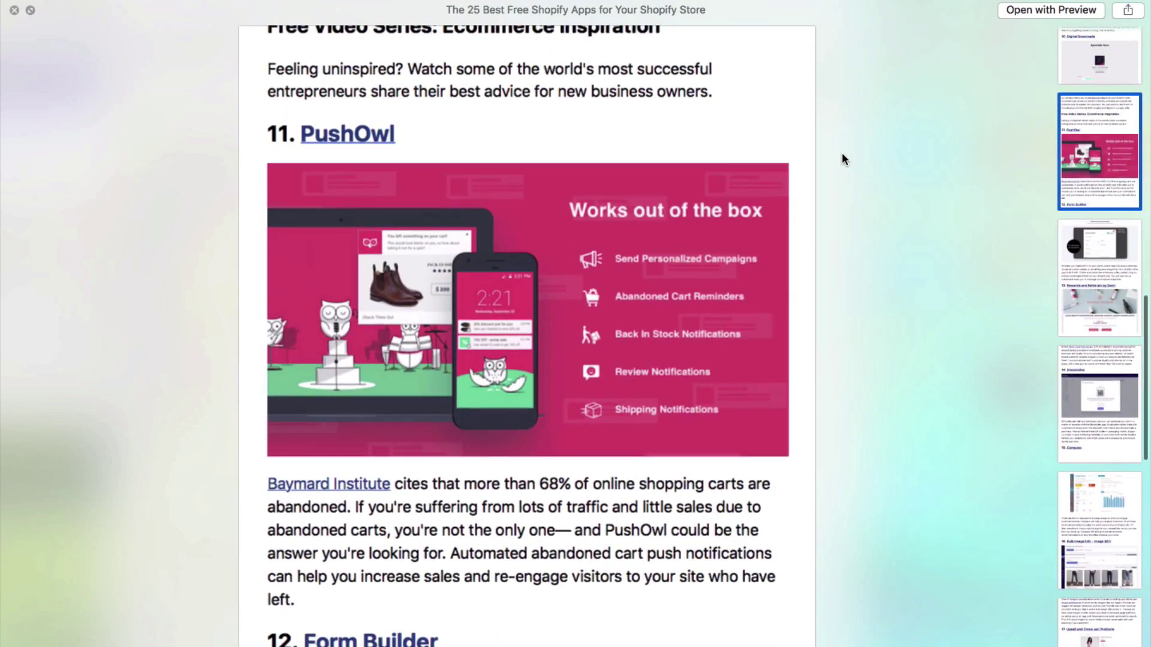
scroll(841, 180, "up", 10)
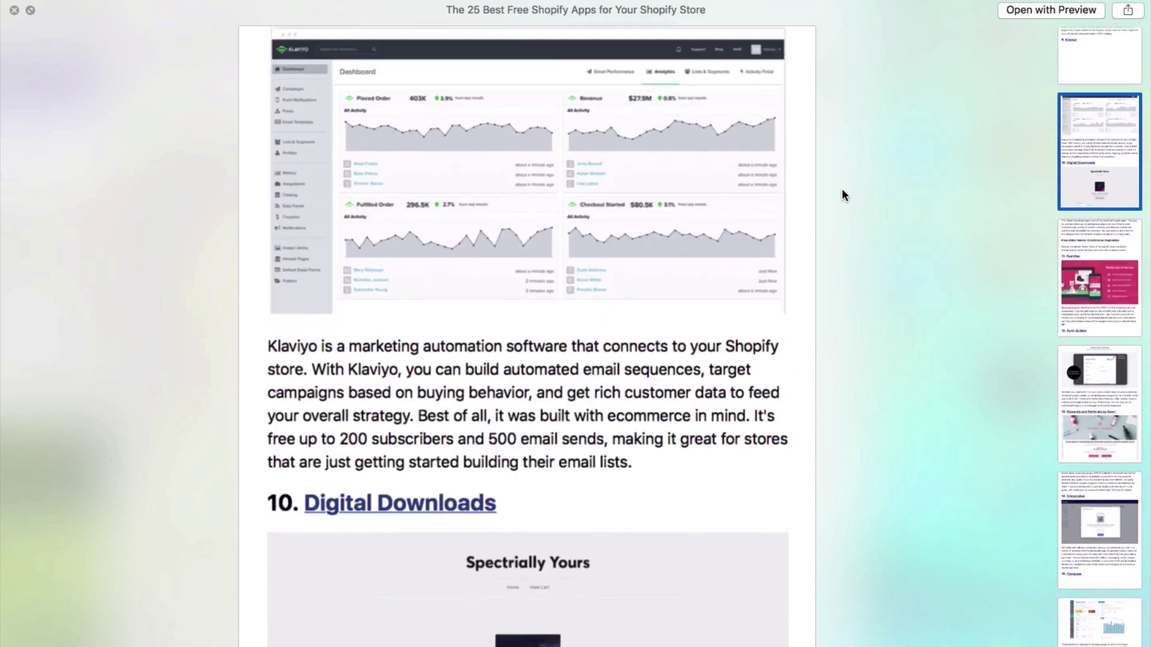
scroll(841, 214, "up", 10)
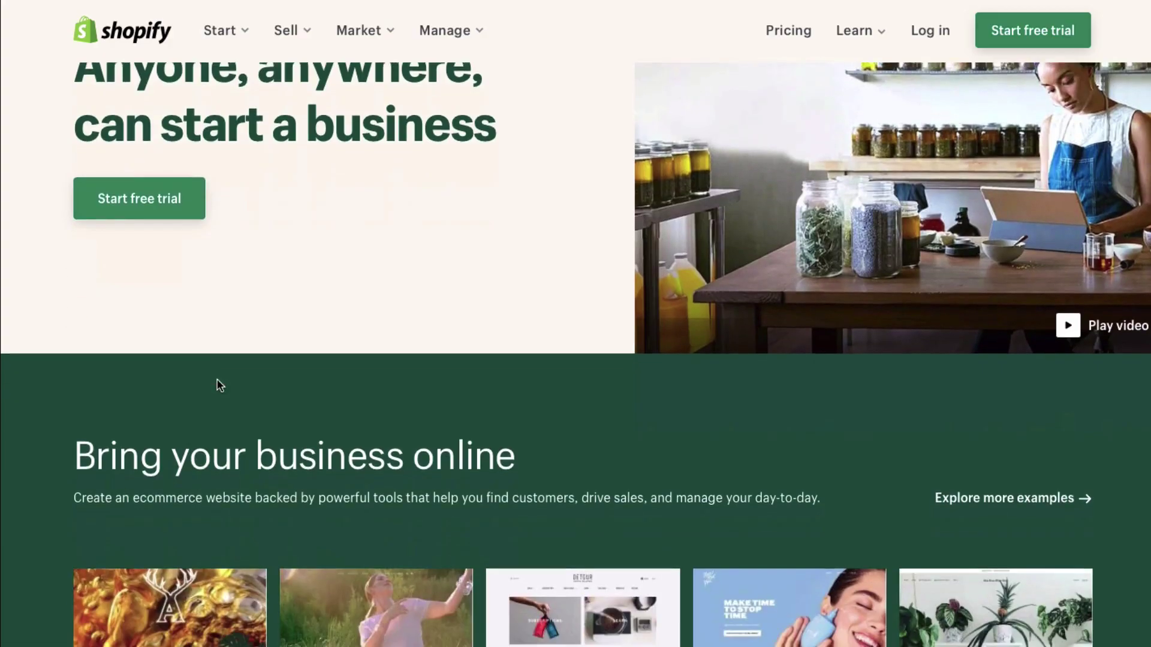
Browse down the shopify.com homepage, then return to the hero and start the free trial signup
scroll(216, 386, "down", 8)
scroll(217, 384, "down", 8)
scroll(217, 384, "down", 10)
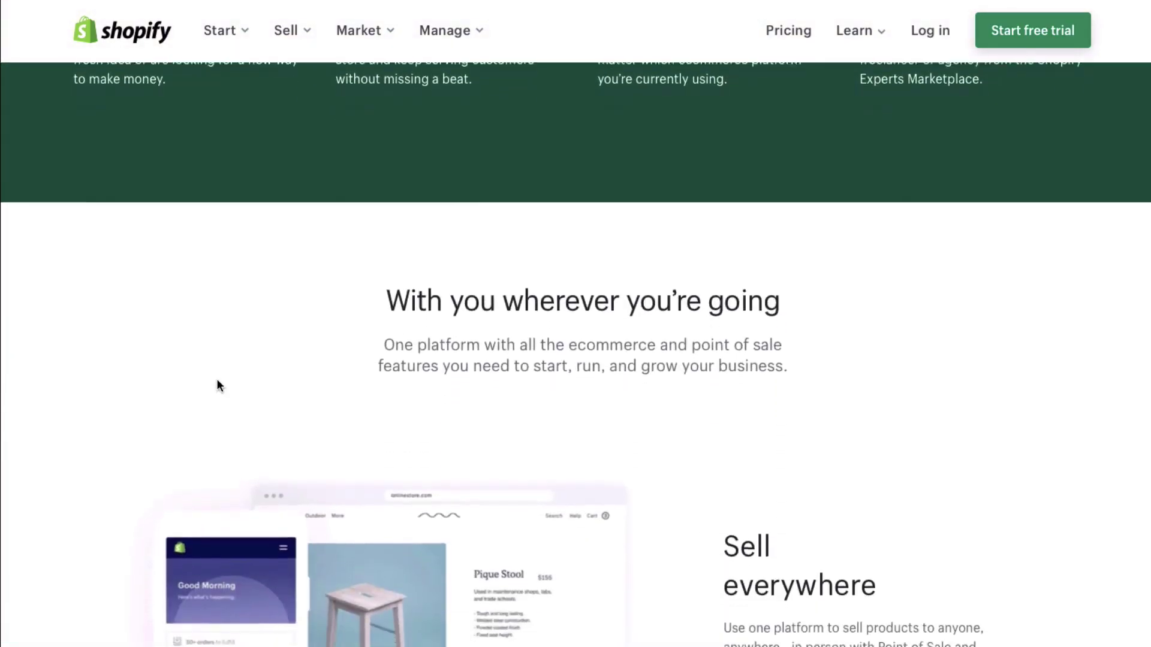
scroll(217, 386, "up", 20)
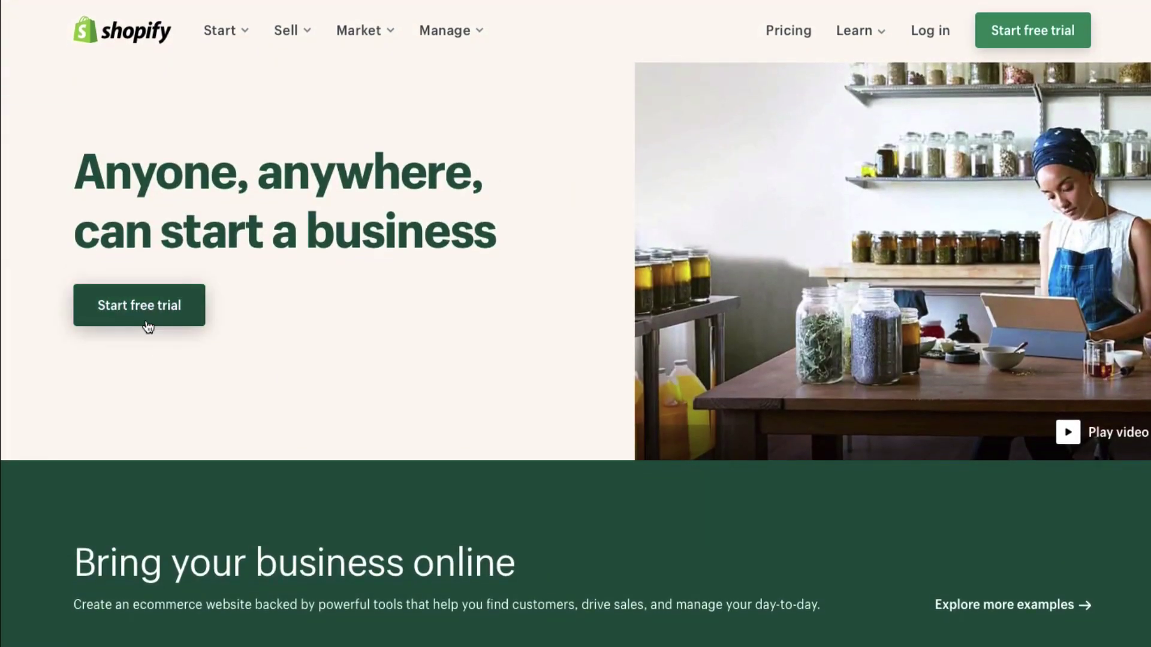
left_click(148, 326)
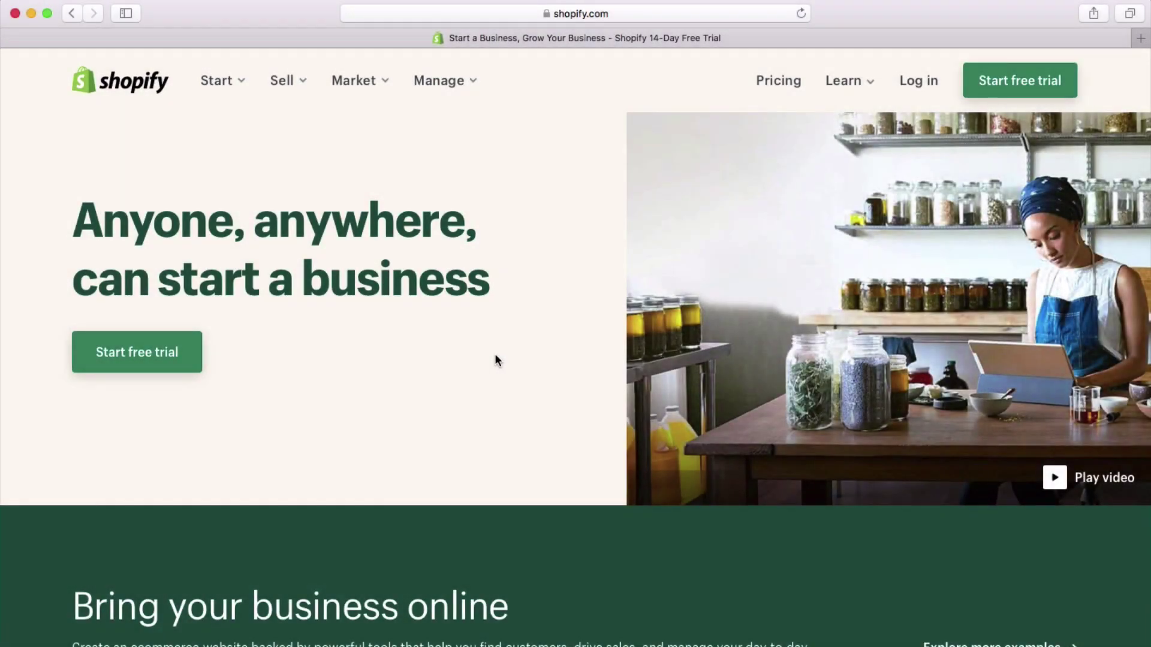
Create the new trial store from the signup form, skipping the questions about yourself
left_click(180, 372)
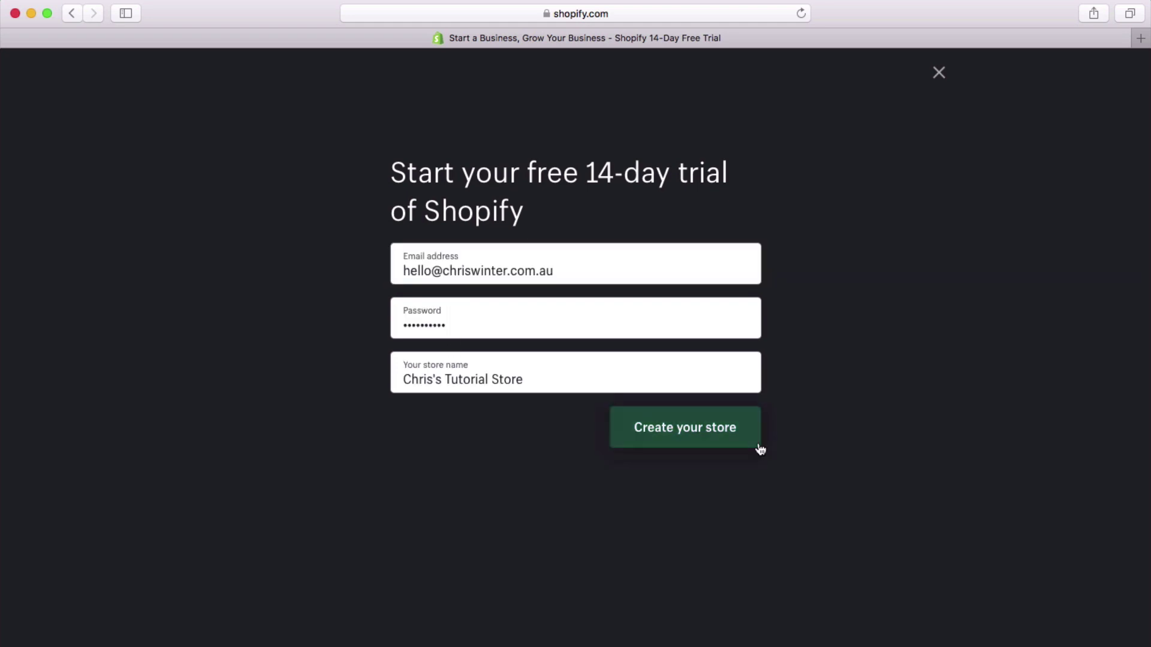
left_click(759, 447)
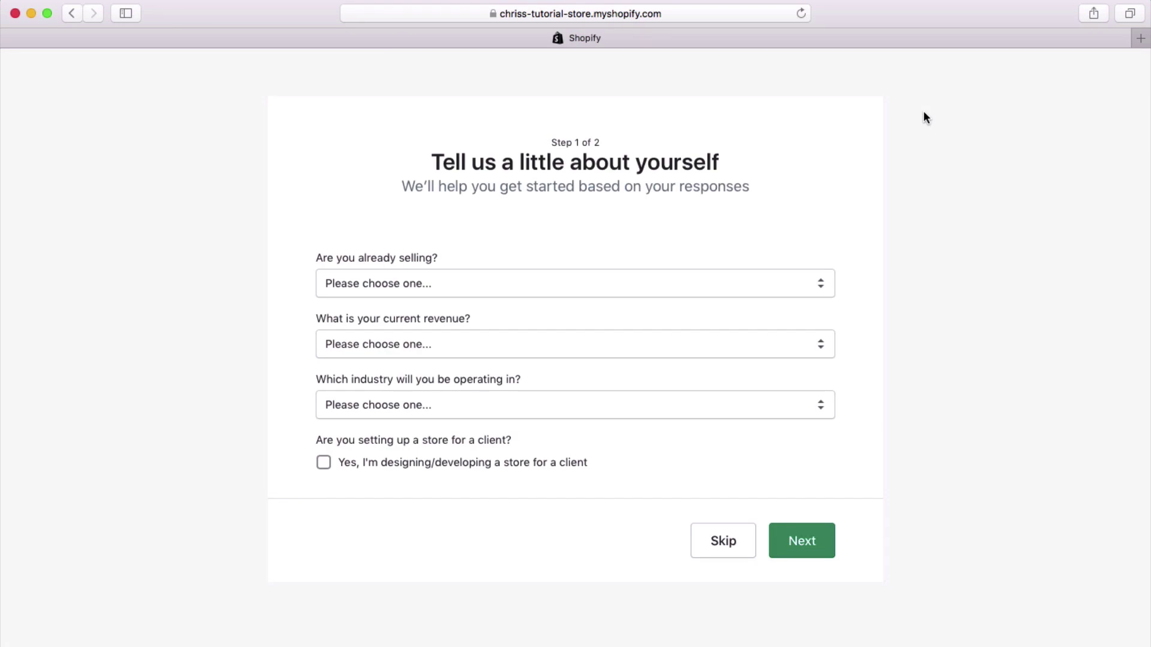
left_click(710, 548)
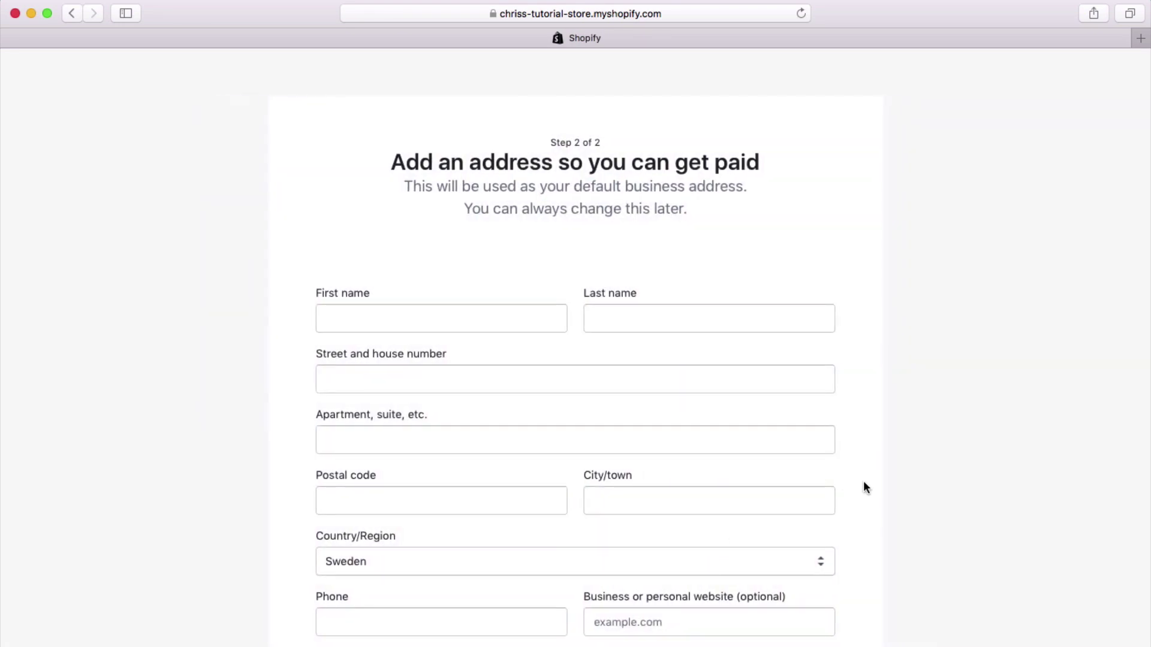
scroll(863, 482, "down", 2)
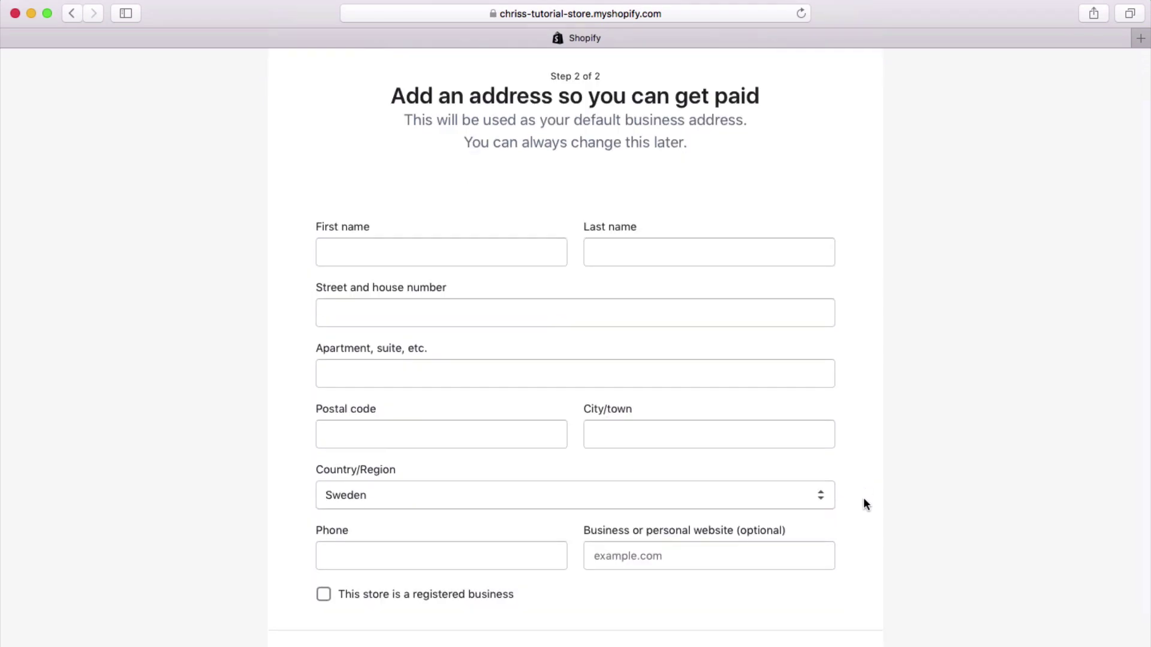
scroll(845, 617, "down", 3)
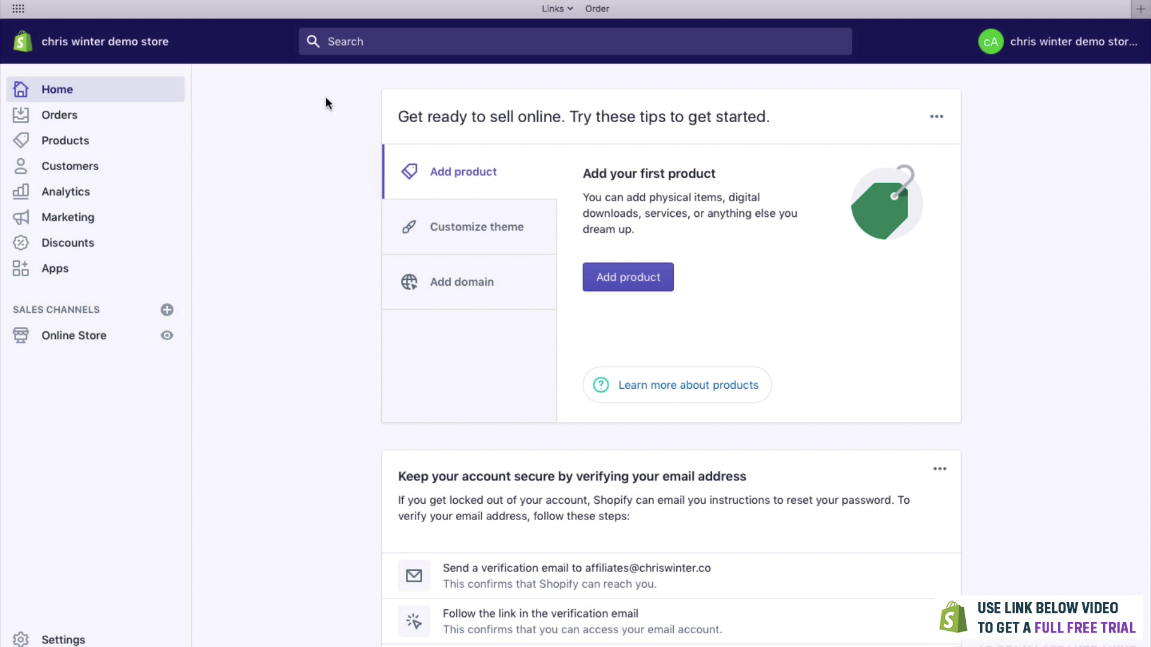
Go to Online Store themes and customize the current Debut theme
left_click(63, 342)
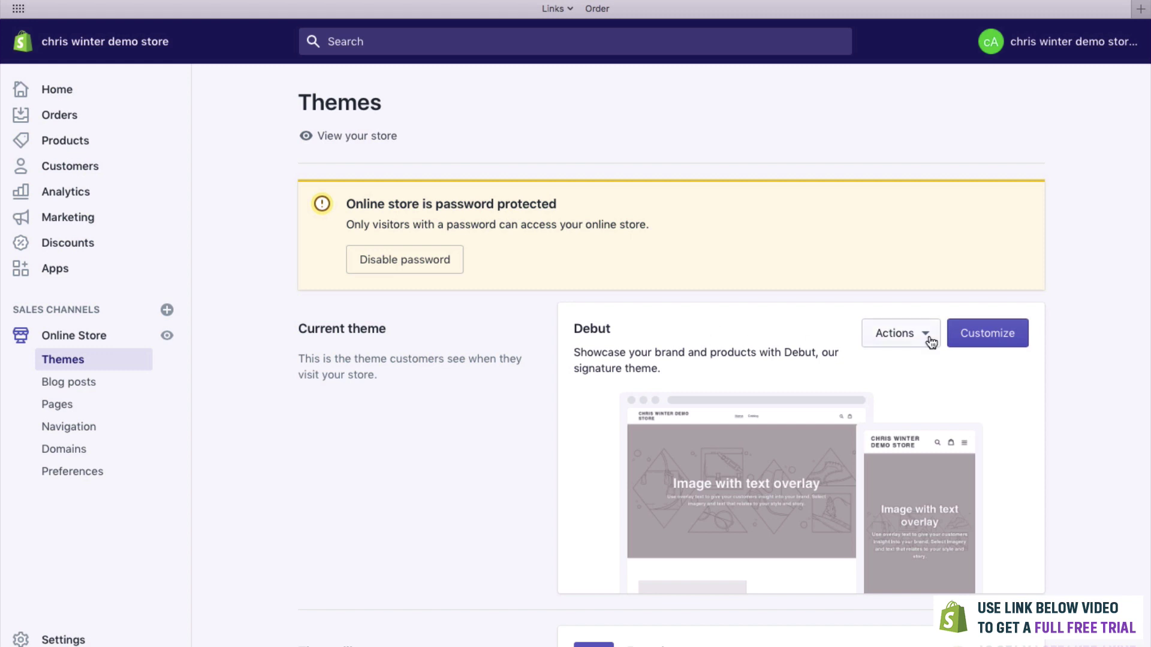
left_click(980, 334)
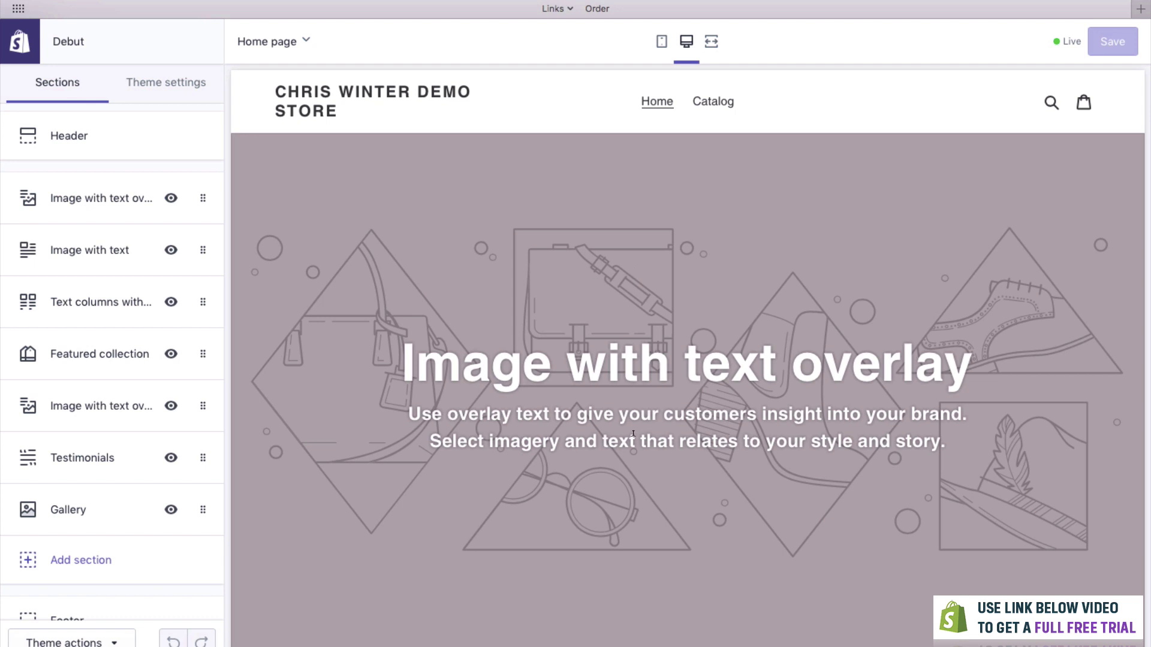
scroll(655, 368, "down", 10)
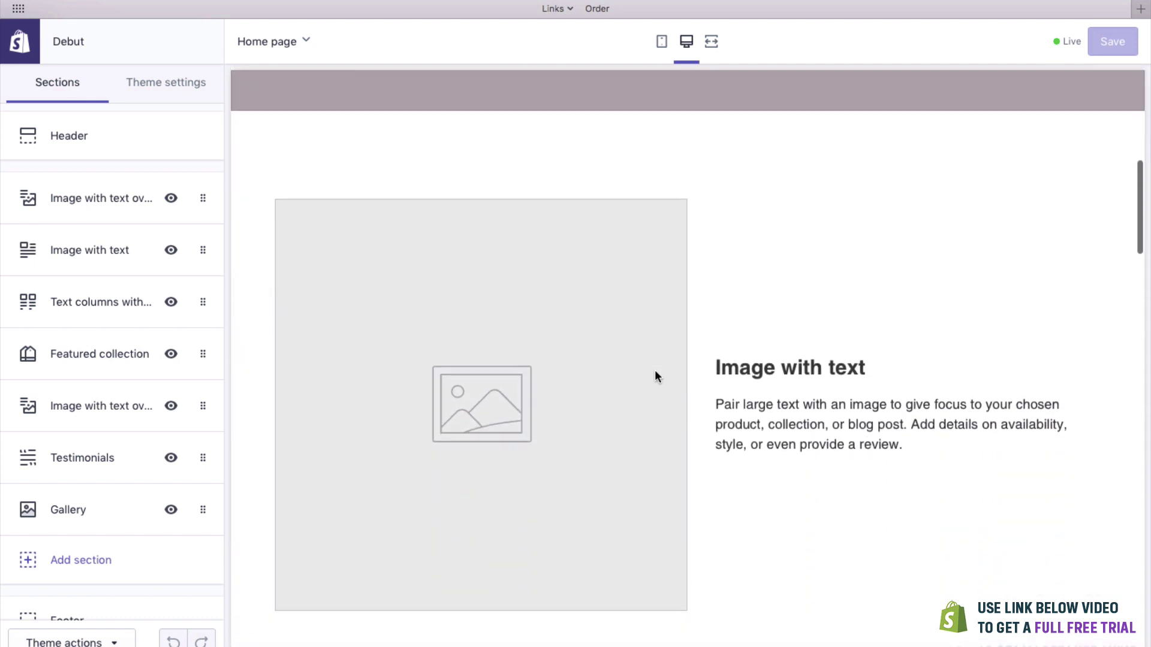
scroll(858, 384, "down", 8)
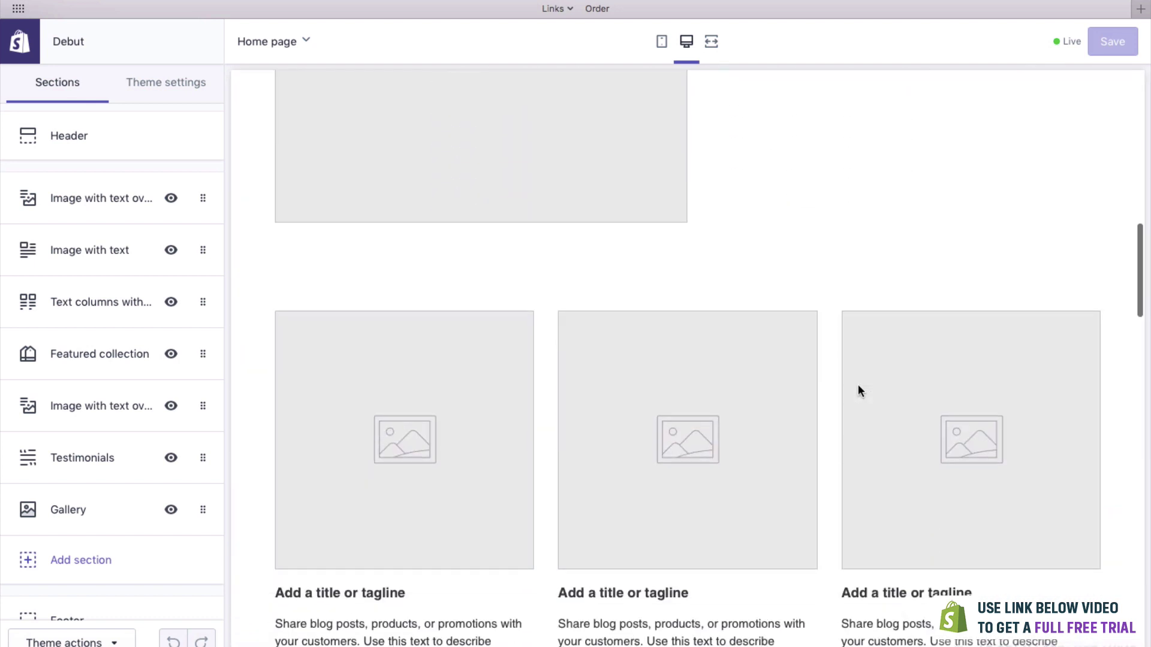
scroll(894, 477, "down", 3)
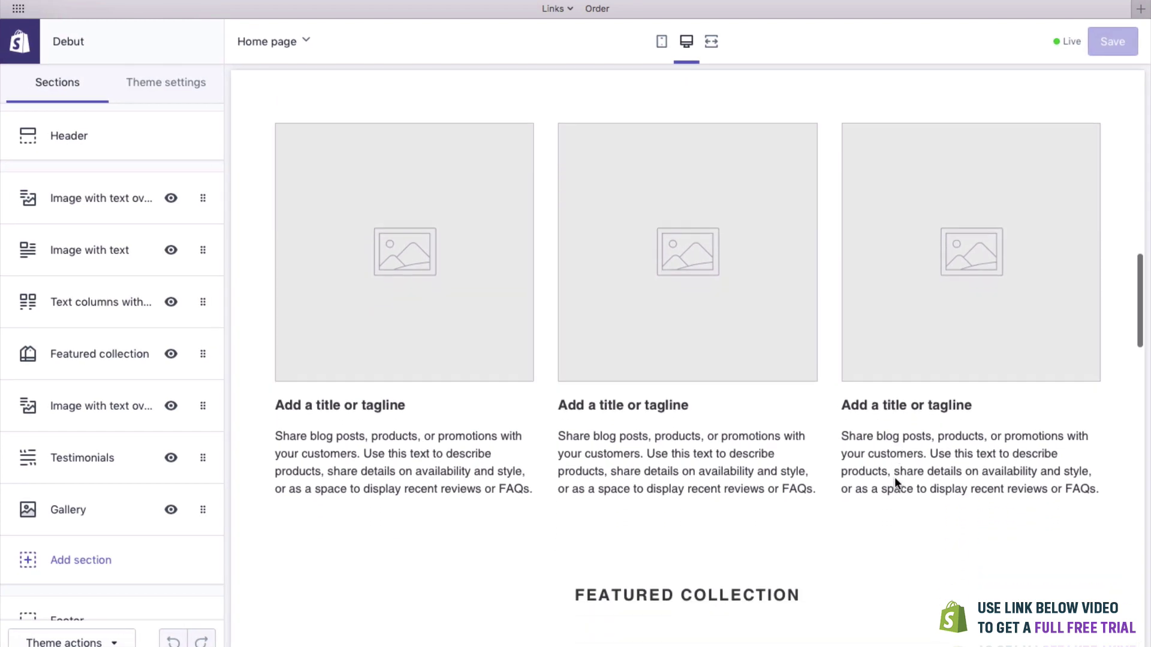
scroll(702, 399, "down", 7)
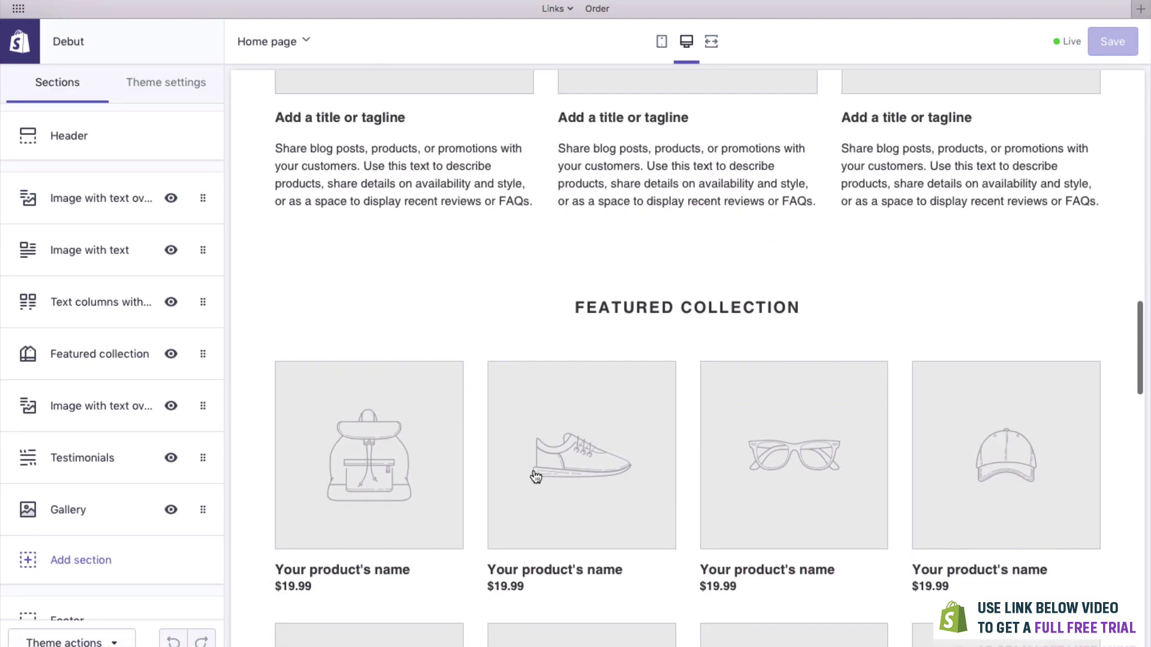
scroll(540, 465, "down", 10)
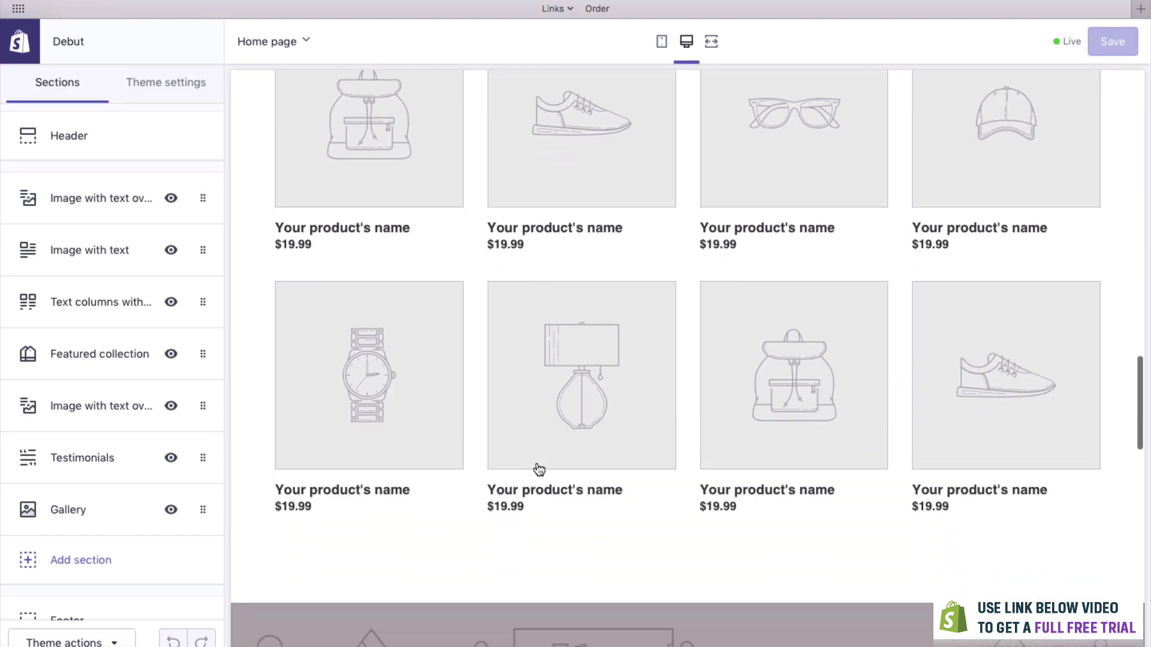
scroll(537, 461, "down", 10)
scroll(537, 466, "up", 20)
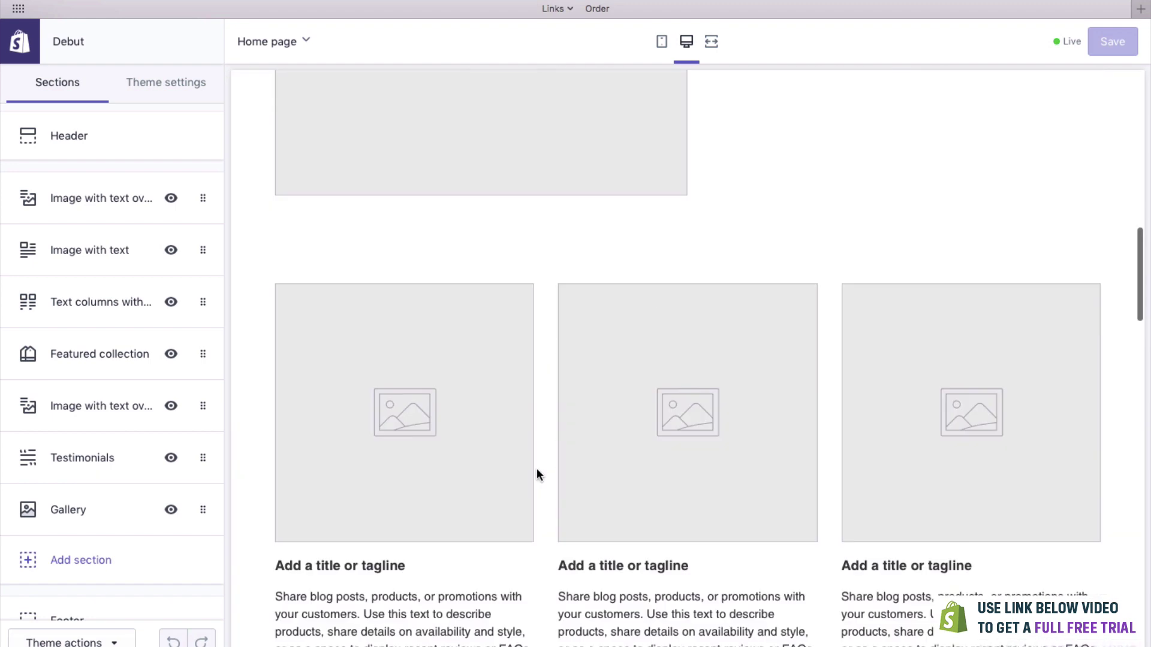
scroll(537, 468, "up", 5)
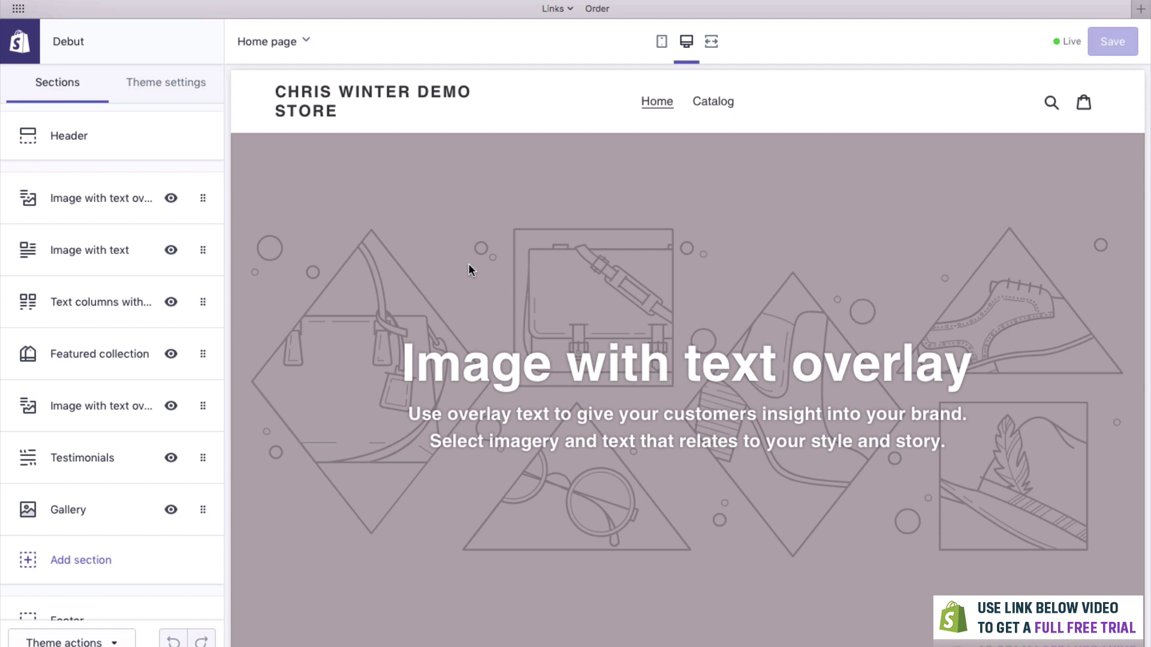
Upload the woman-wearing-a-watch photo from the Watches/Hero folder as the first overlay banner's image
left_click(109, 199)
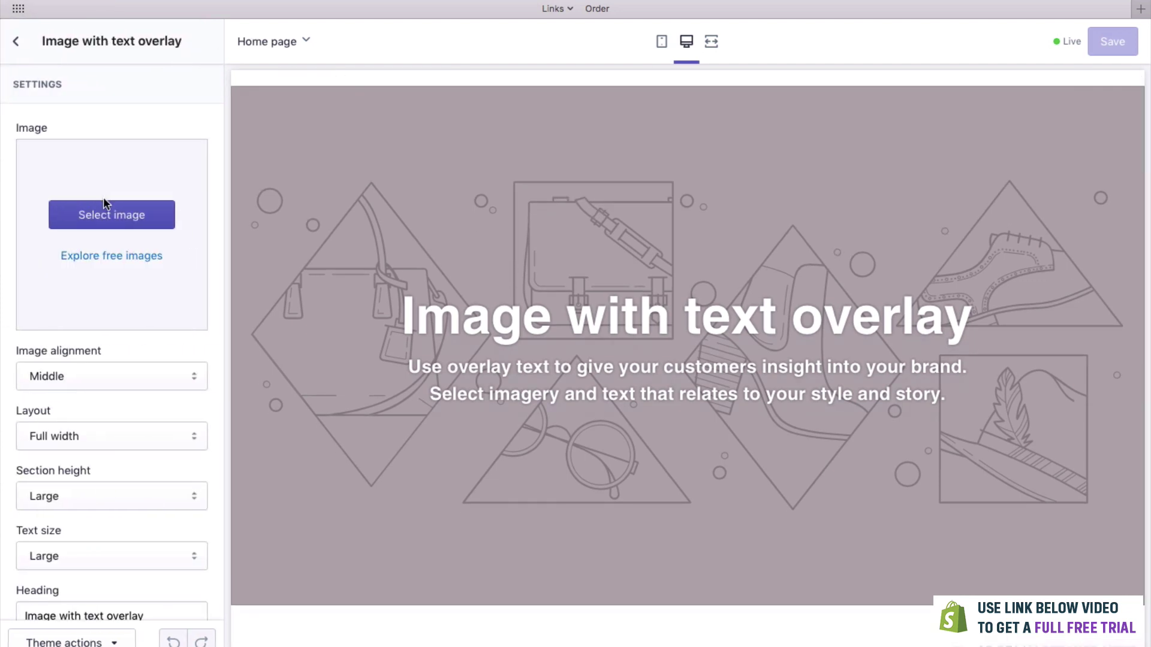
left_click(103, 217)
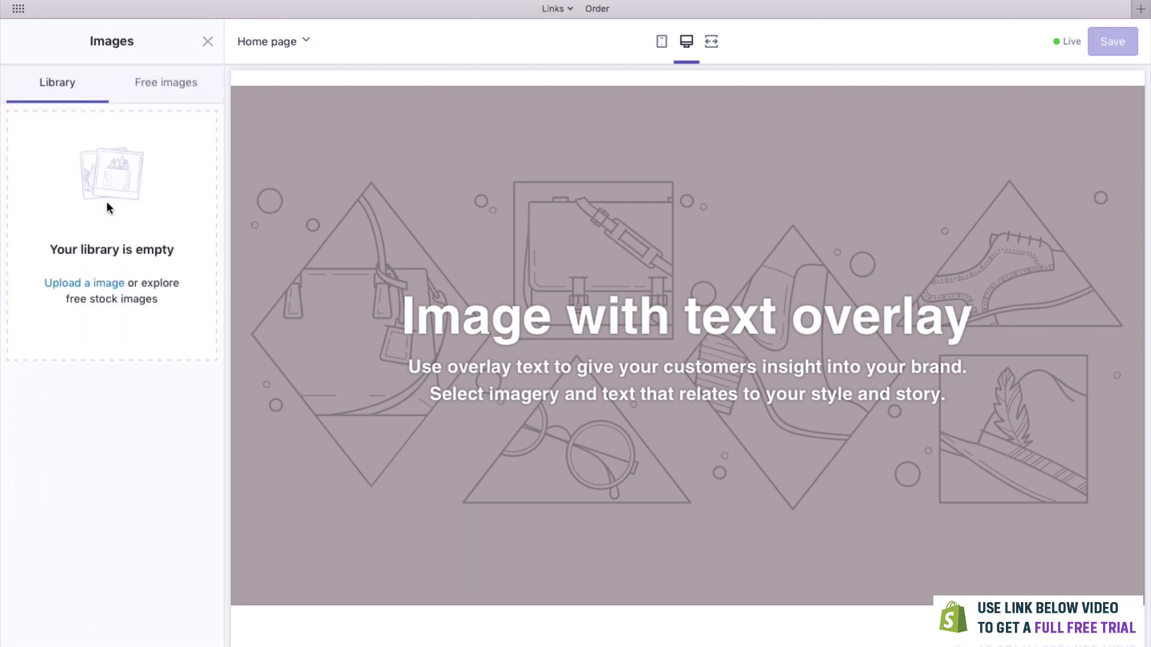
left_click_drag(1147, 299, 869, 259)
double_click(1080, 43)
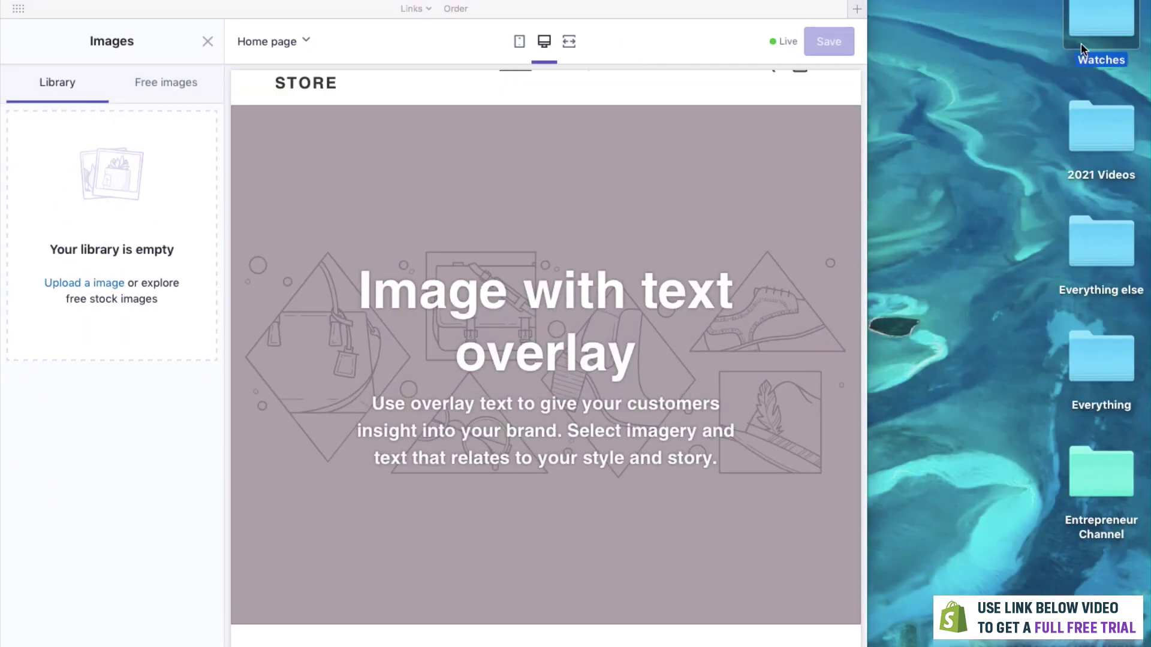
double_click(600, 192)
left_click_drag(610, 123, 944, 157)
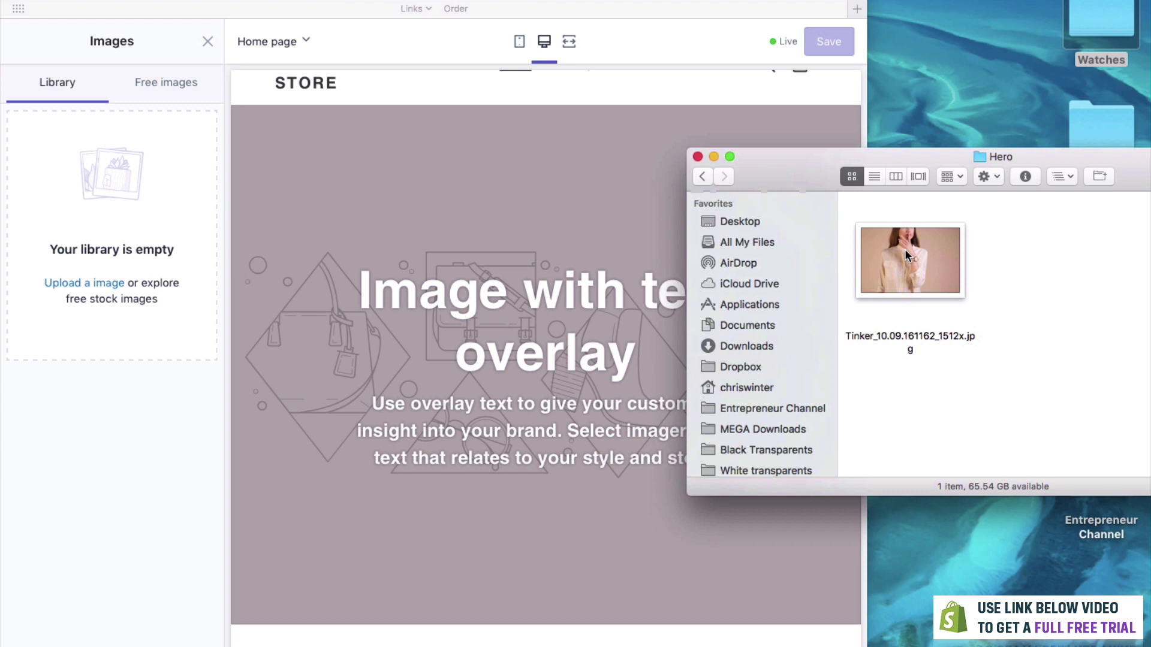
left_click_drag(904, 250, 135, 184)
left_click_drag(752, 158, 995, 242)
double_click(716, 2)
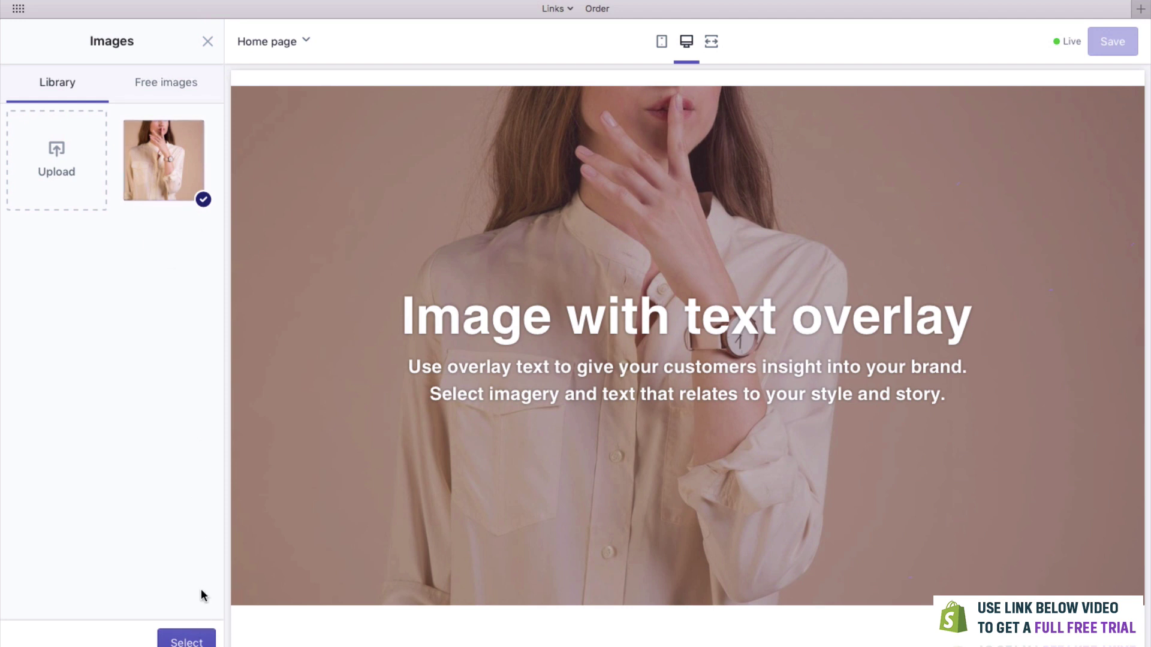
Confirm the banner photo and change the hero heading to 'ODESSA WATCHES'
left_click(195, 640)
scroll(174, 572, "down", 1)
scroll(172, 571, "down", 3)
triple_click(152, 388)
key("BackSpace")
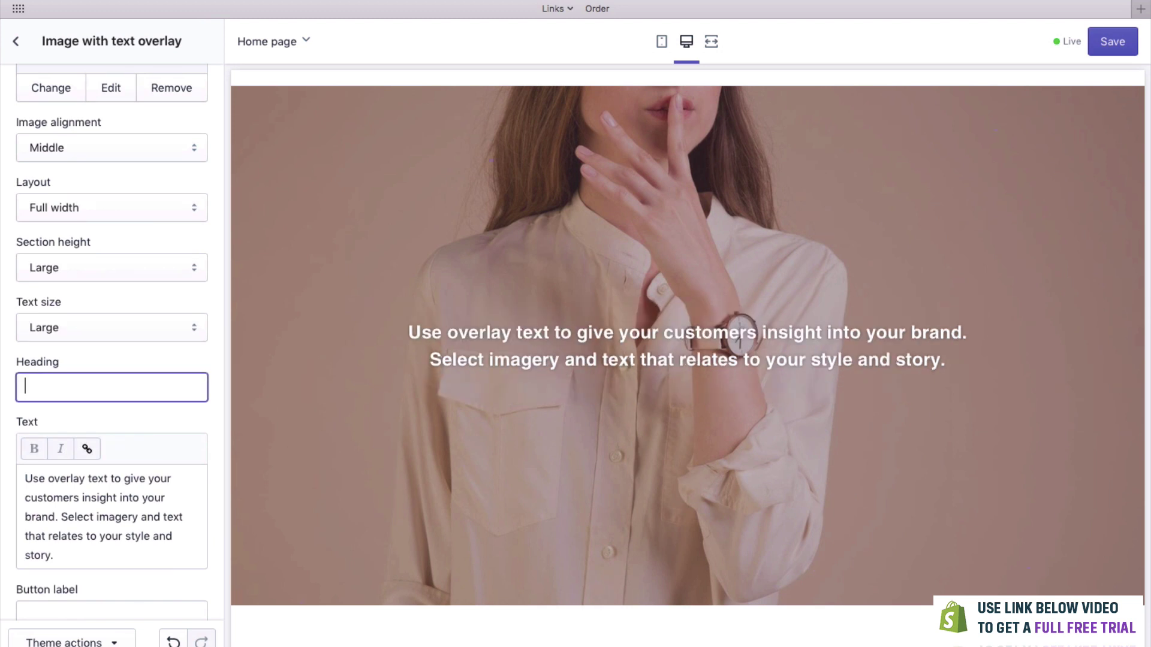
type("ODESSA WATCHES")
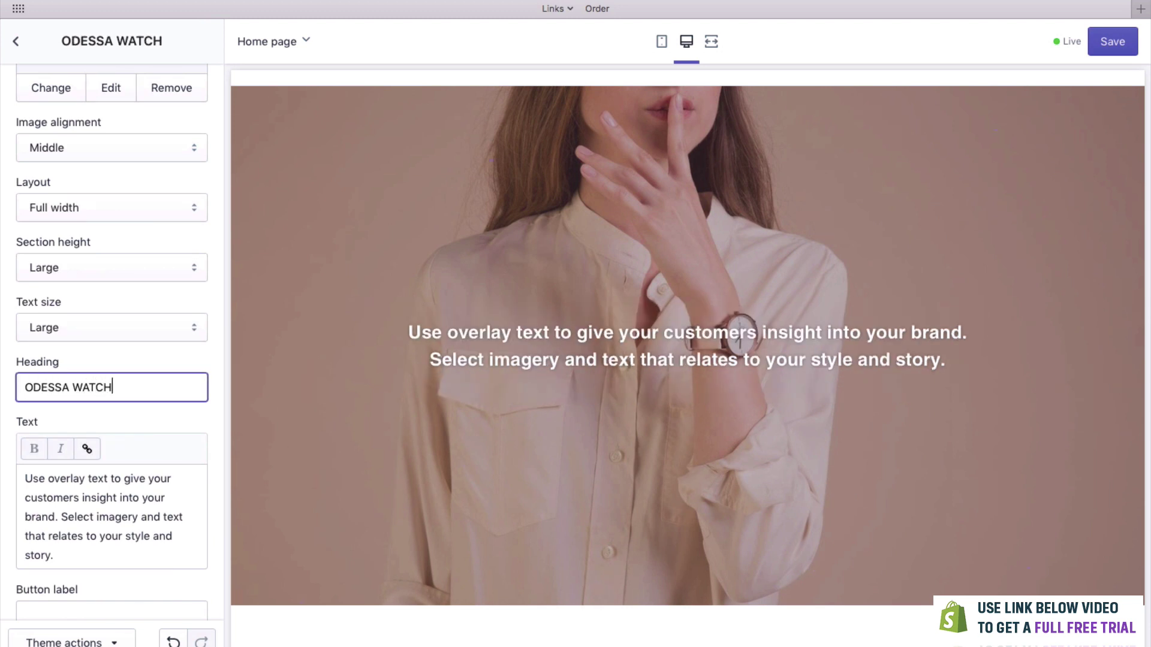
Replace the hero paragraph with 'The best watches in the world'
left_click(117, 559)
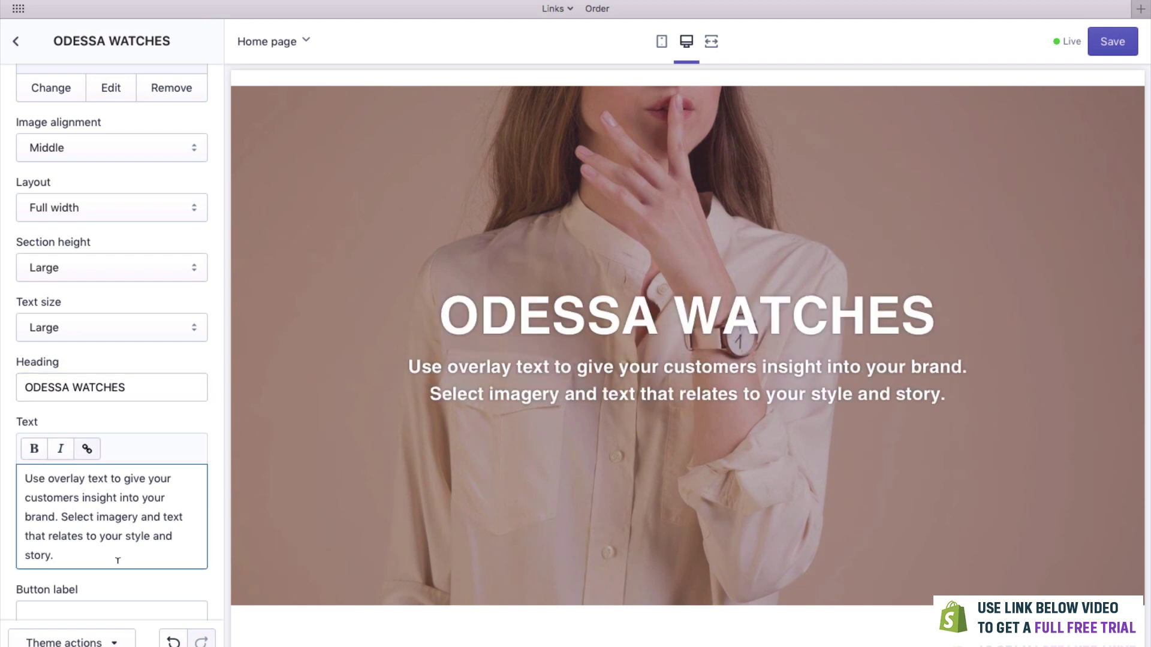
key("ctrl+a")
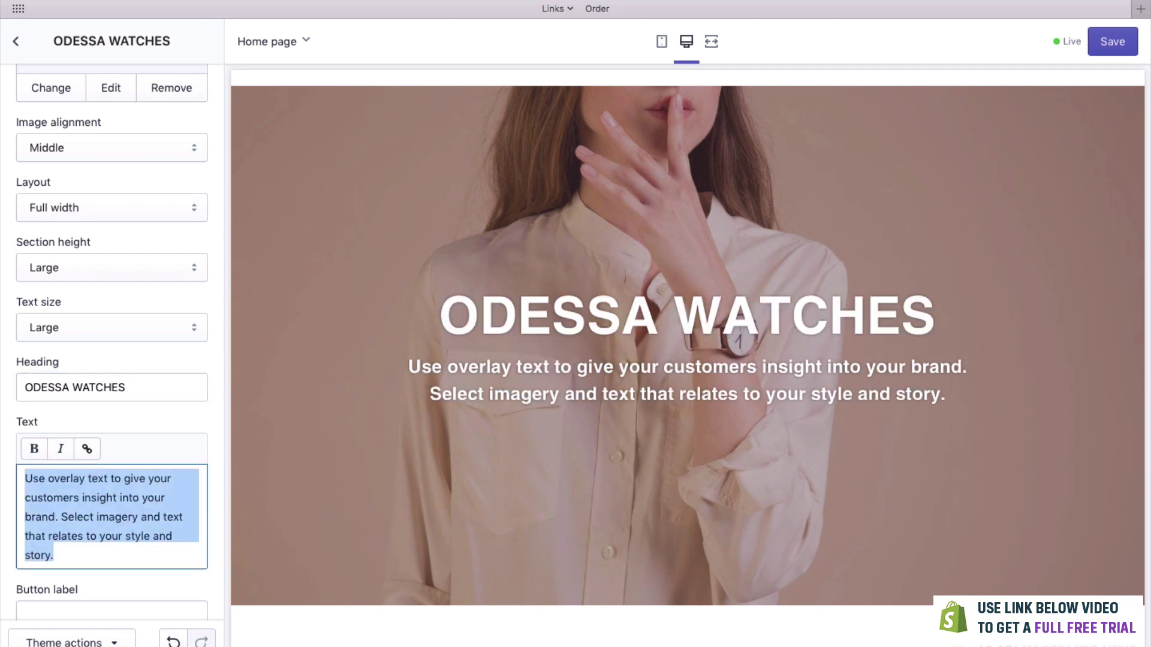
type("The best watches in the world")
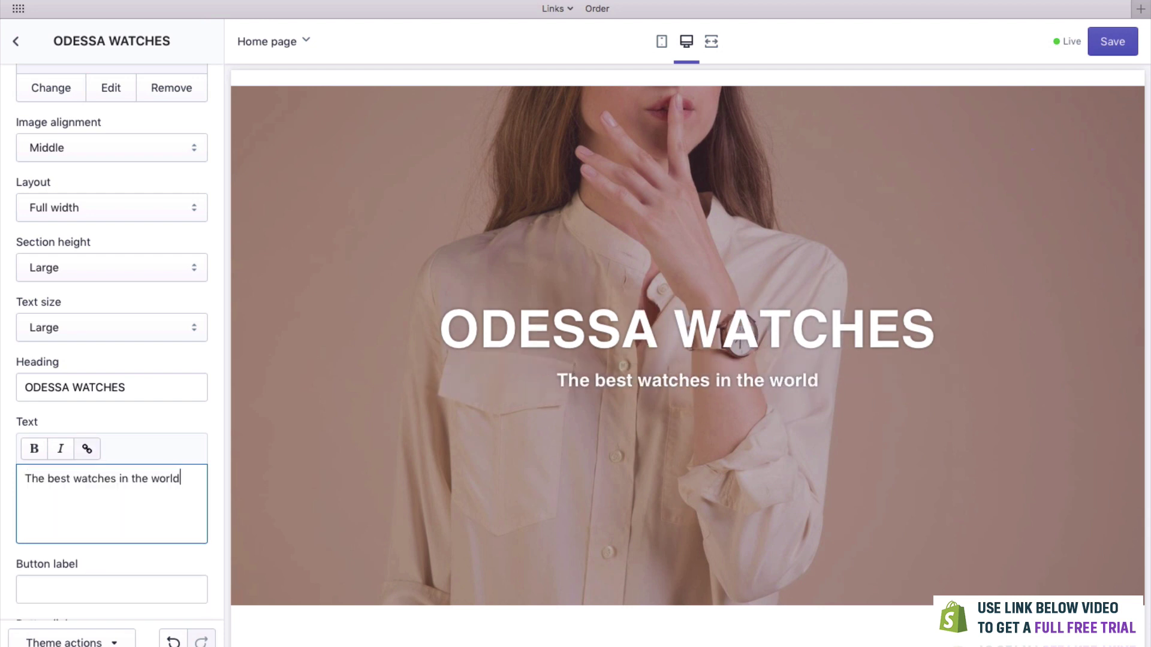
Add a 'See Our Watches' button linking to '#' and return to the sections list
scroll(100, 591, "down", 4)
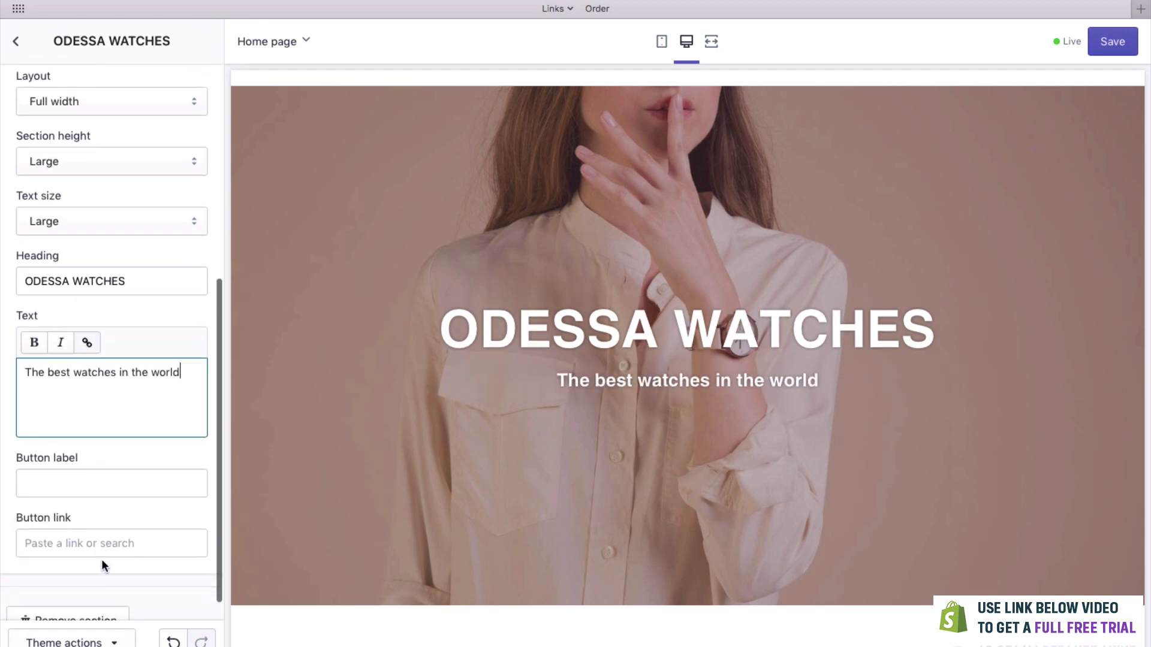
left_click(50, 480)
type("See Our Watches")
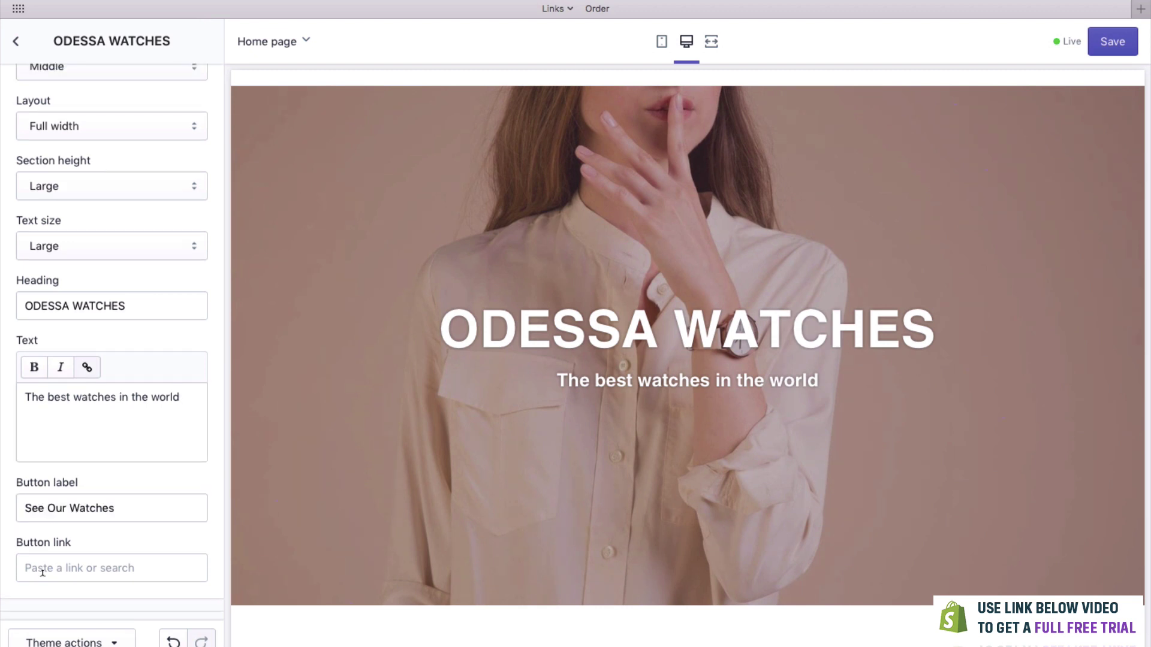
left_click(43, 573)
type("#")
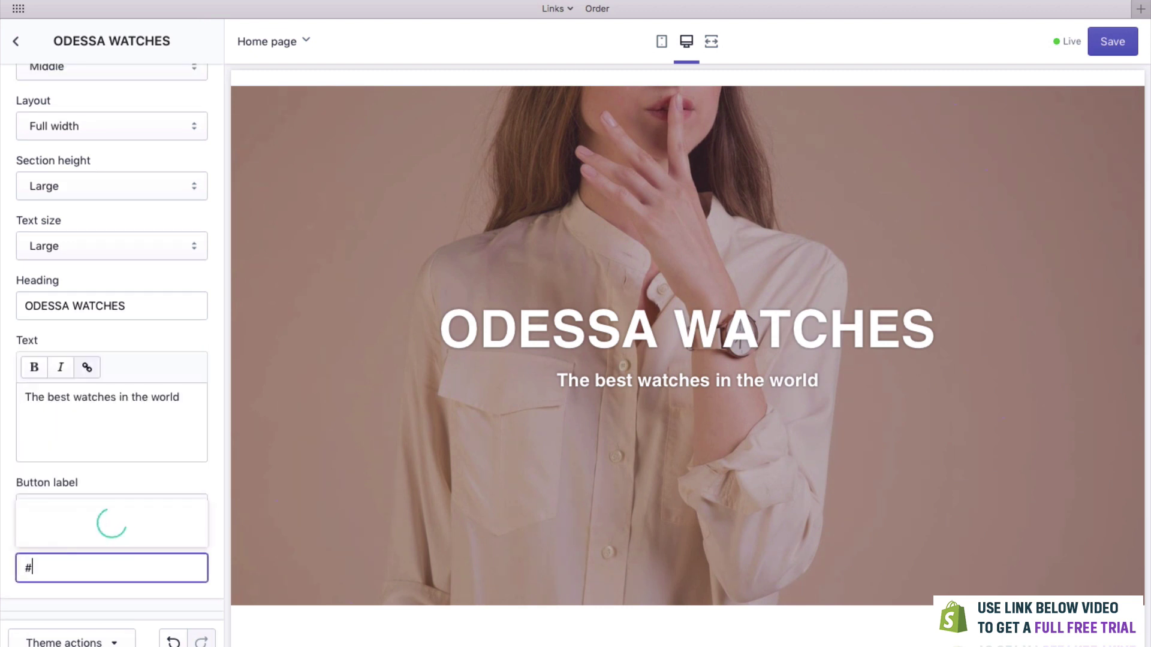
key("Return")
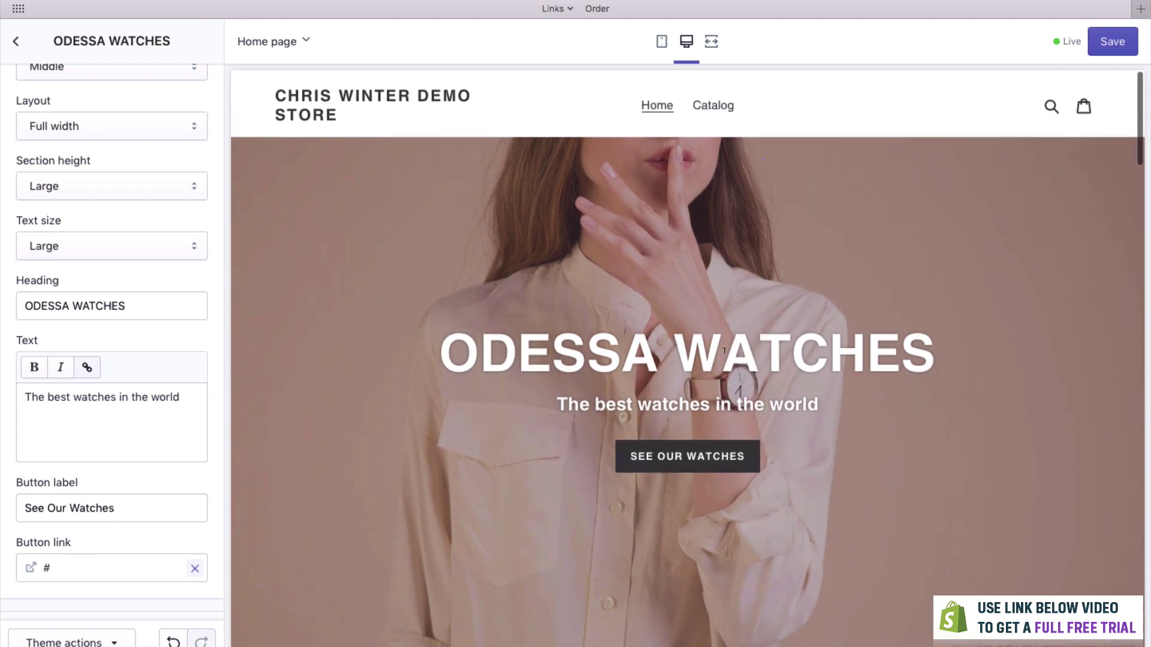
left_click(15, 44)
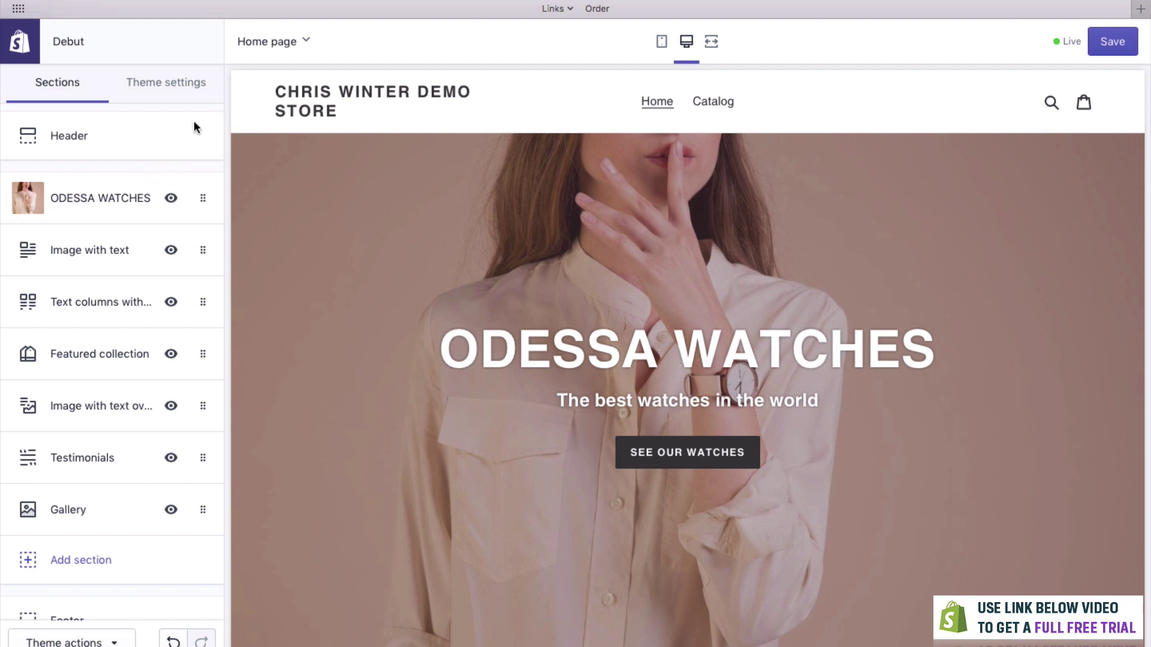
Upload the PRESTIGE logo from the Watches folder and apply it to the header
left_click(106, 131)
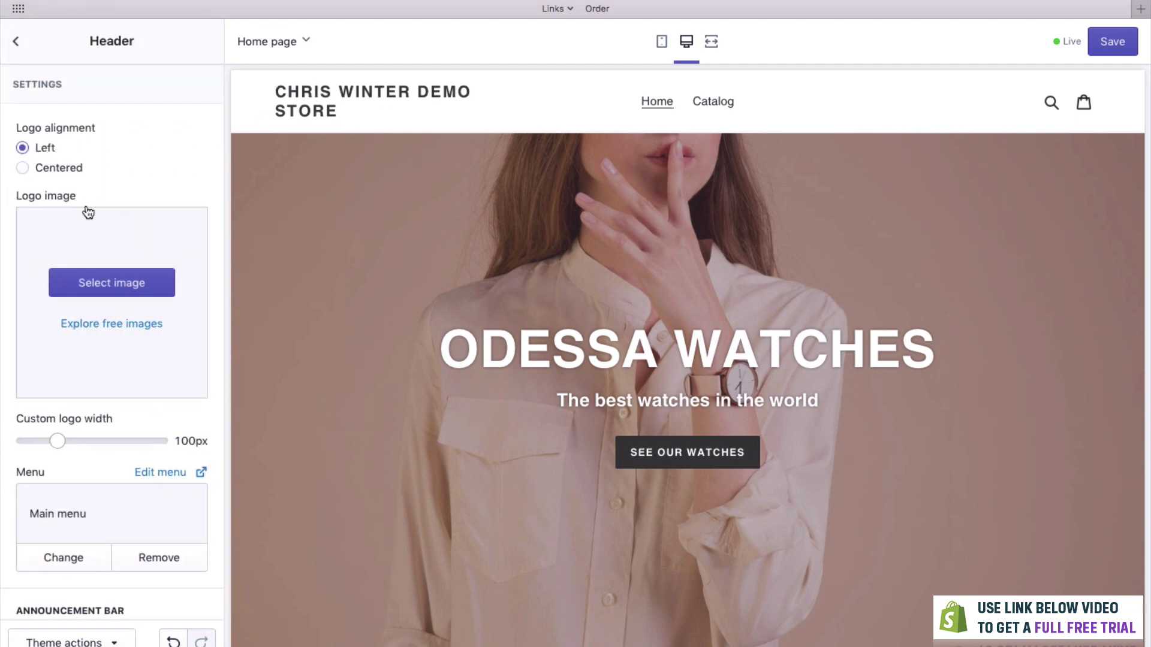
left_click(100, 283)
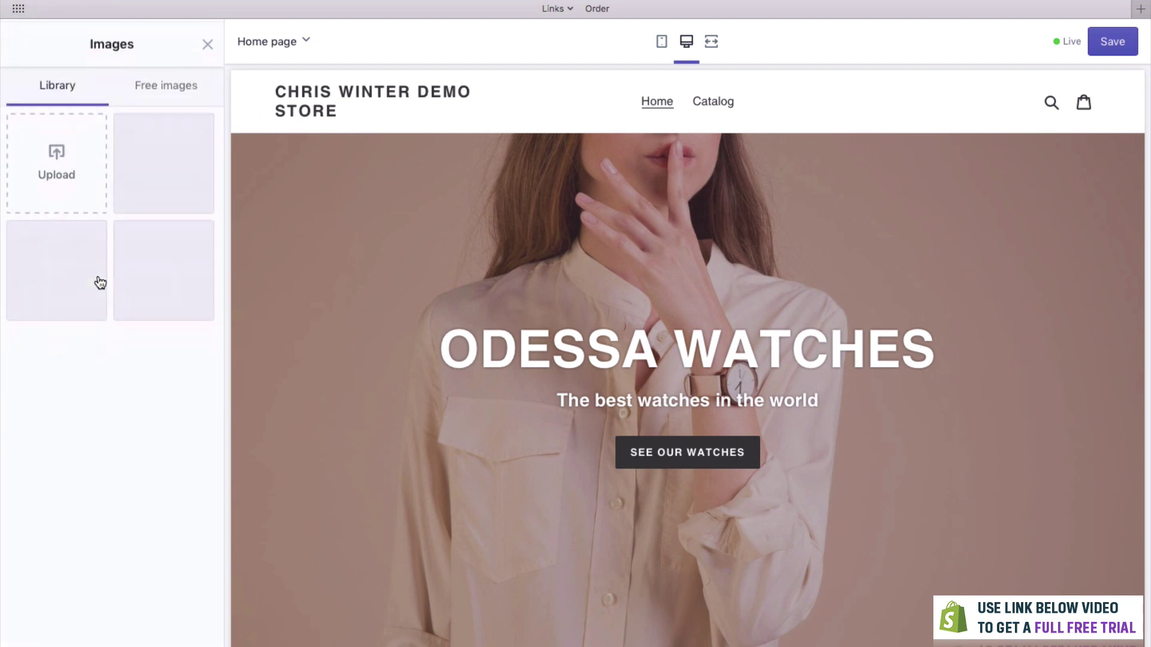
left_click(80, 188)
left_click(576, 36)
left_click(577, 48)
double_click(803, 99)
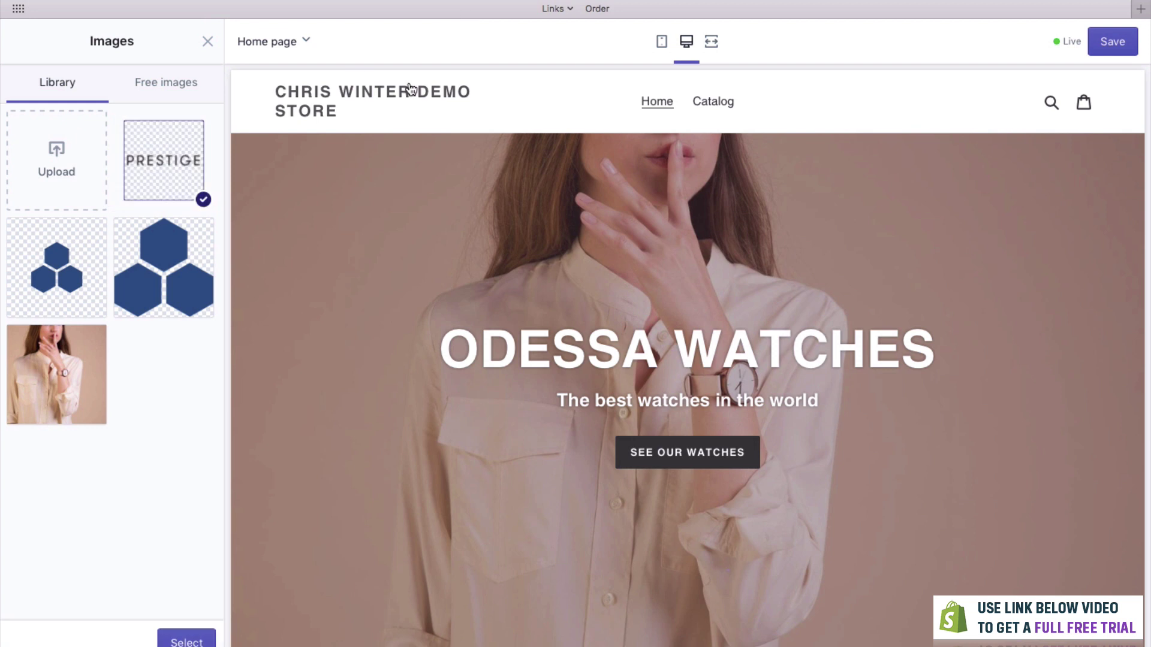
left_click(186, 639)
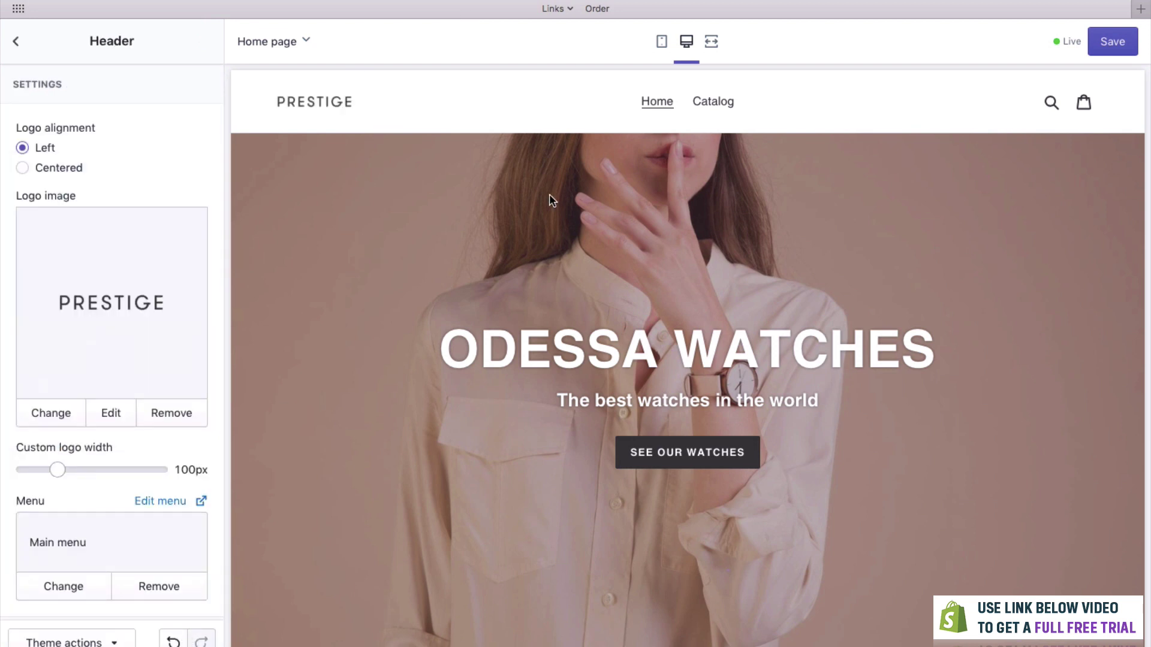
Keep the logo left-aligned and widen it slightly to 100px
left_click(24, 169)
left_click(59, 147)
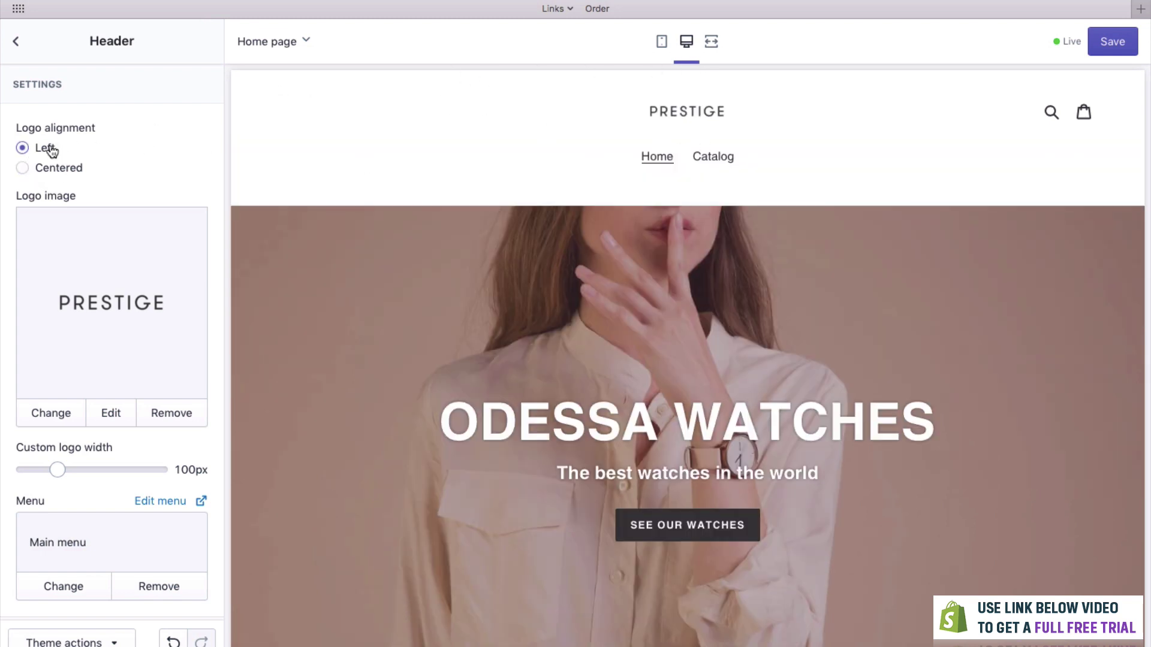
mouse_move(57, 469)
left_mouse_down()
mouse_move(75, 469)
mouse_move(58, 468)
left_mouse_up()
Change the announcement bar text to 'Black Friday Sale Now On'
scroll(69, 488, "down", 6)
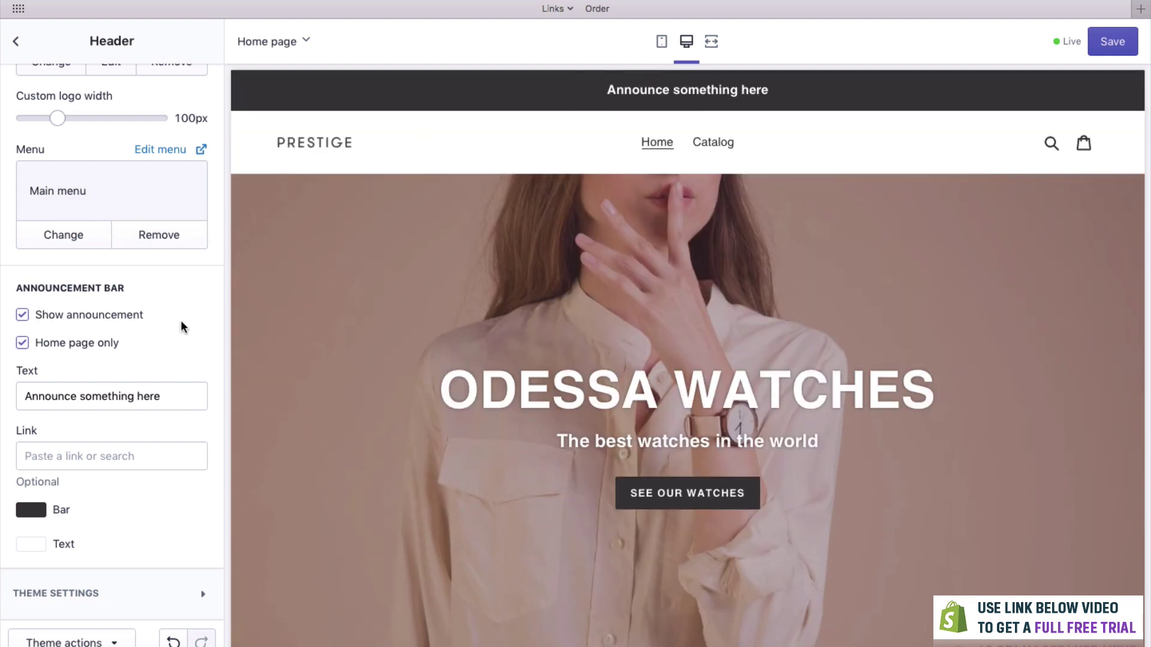
triple_click(136, 393)
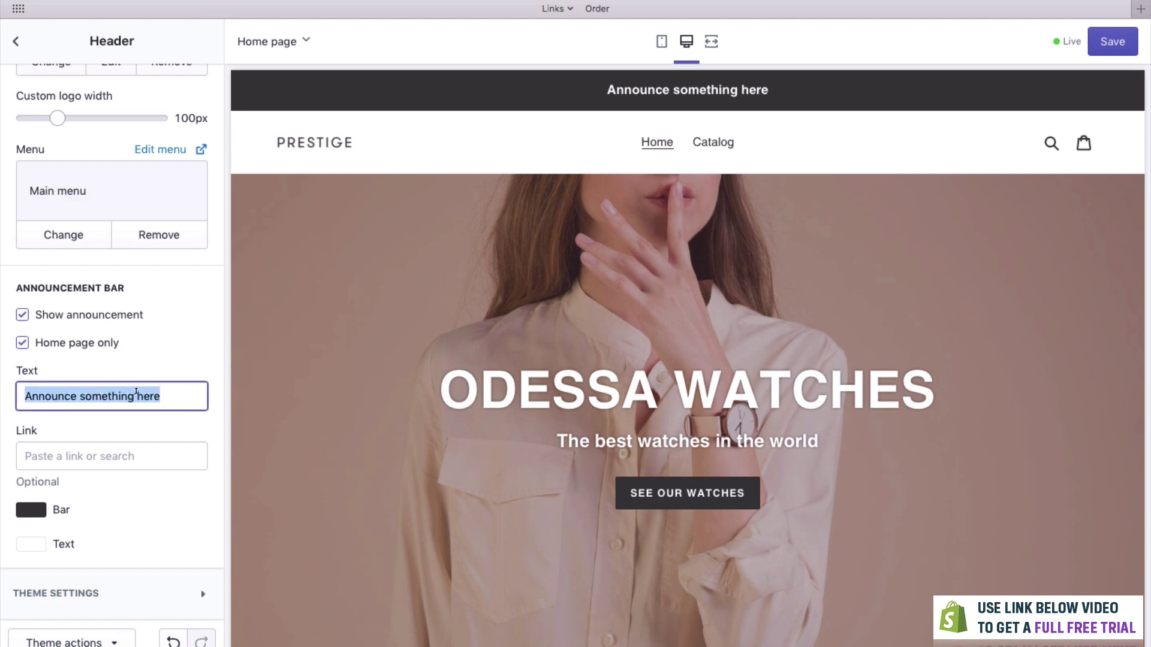
type("Black Fr")
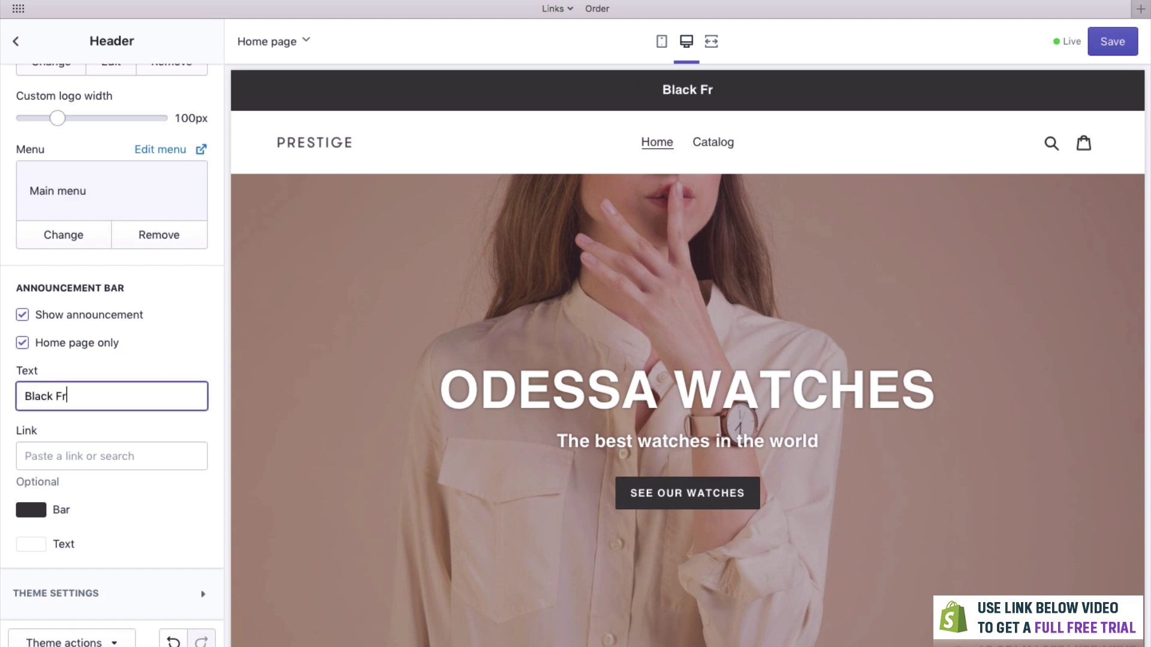
type("iday Sale Now On")
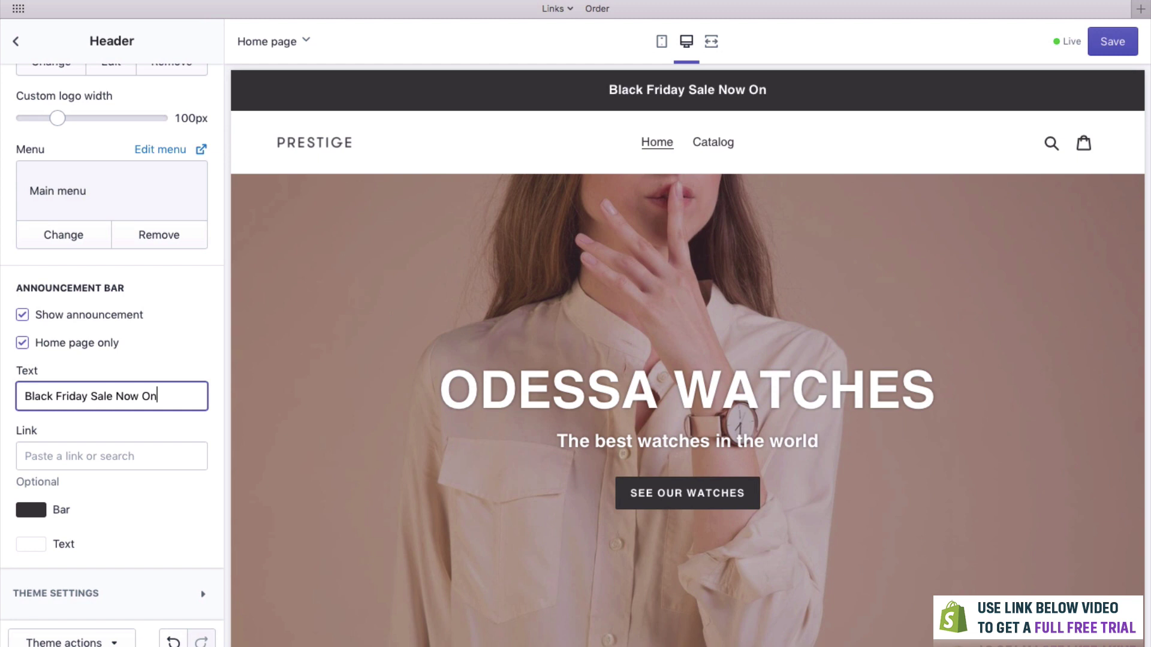
Try a red bar colour, then restore the announcement bar's dark grey colour
left_click(37, 511)
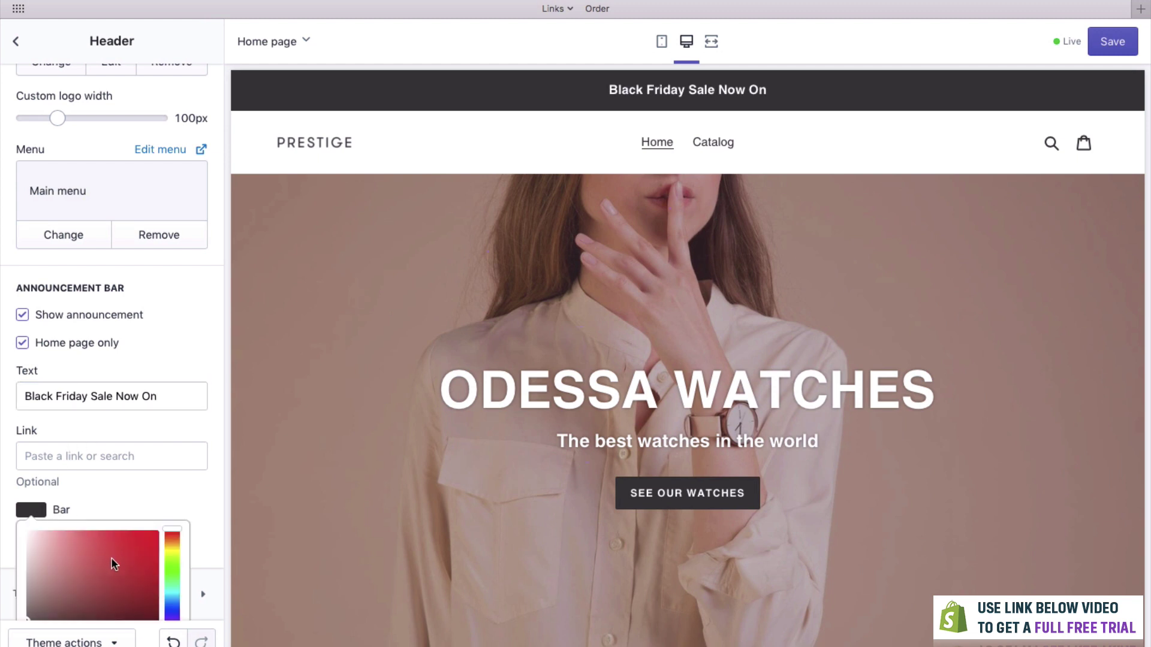
left_click_drag(110, 564, 155, 533)
left_click(186, 517)
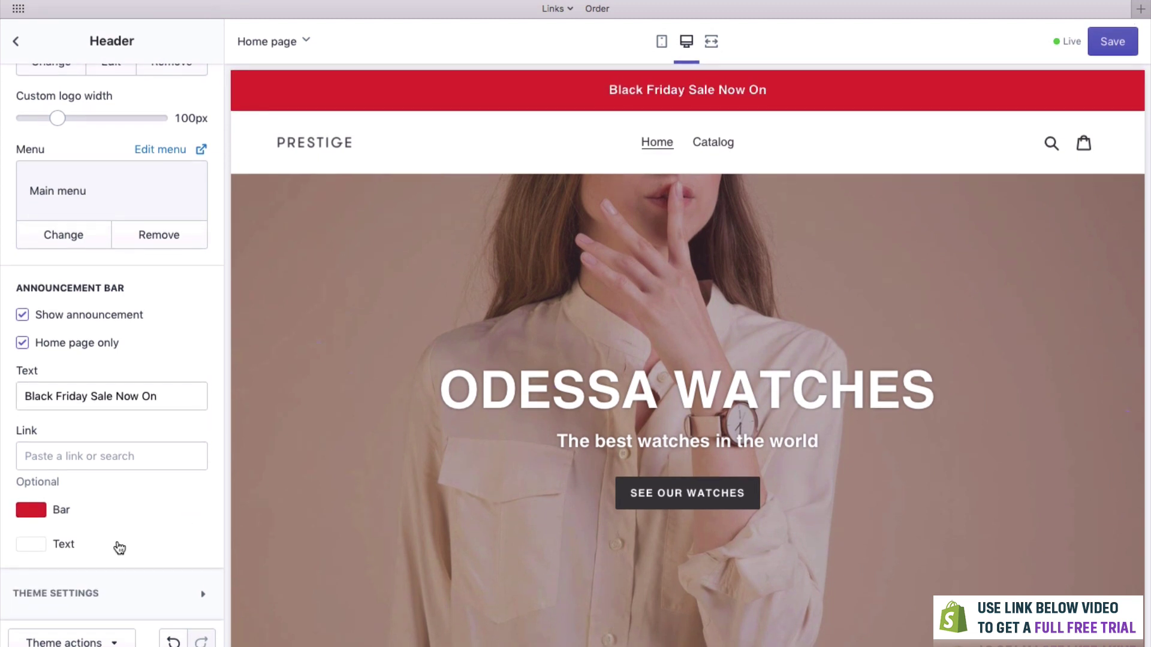
left_click(31, 509)
left_click_drag(56, 565, 2, 624)
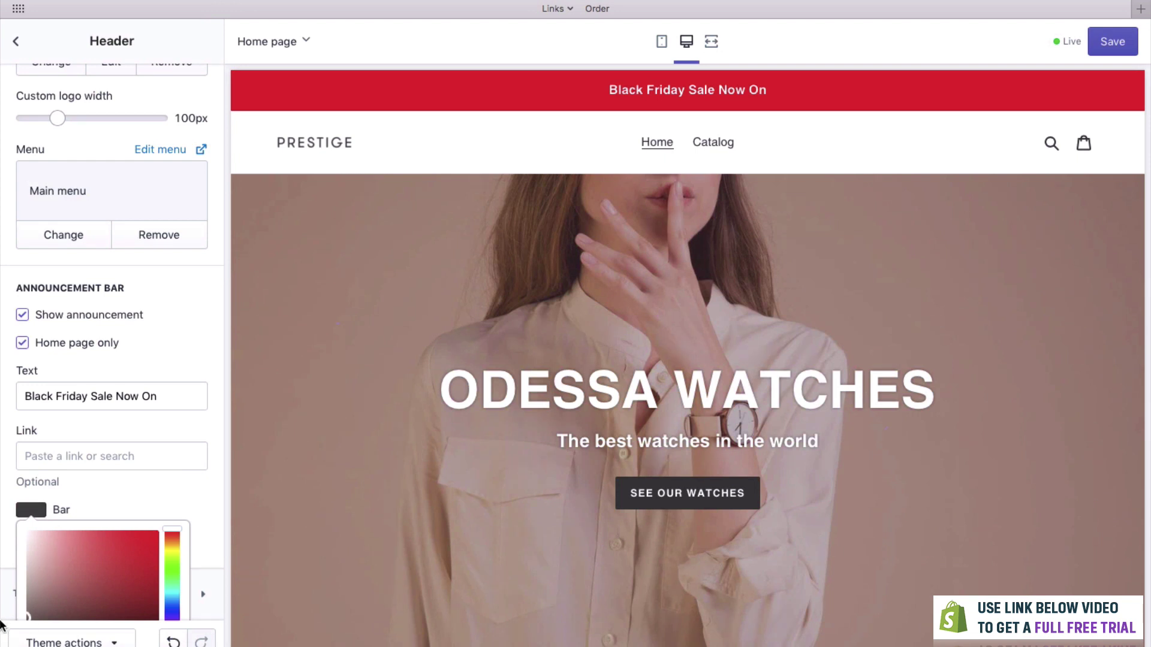
left_click(2, 624)
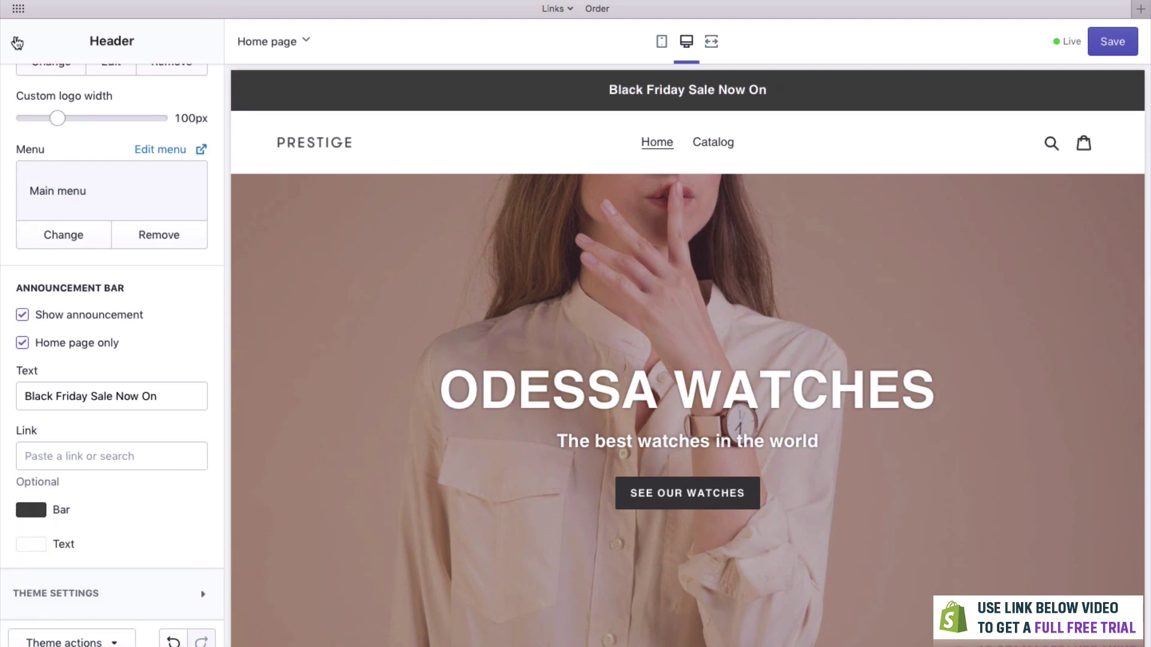
left_click(18, 43)
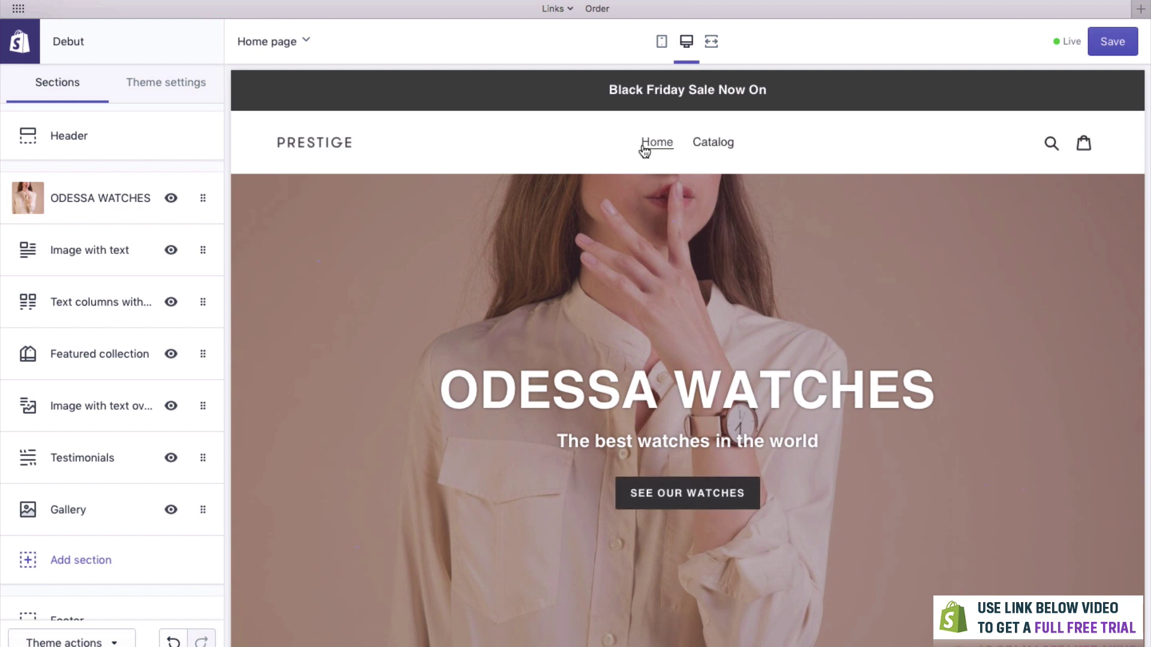
Scroll the preview and open the Image with text section below the hero
scroll(481, 425, "down", 10)
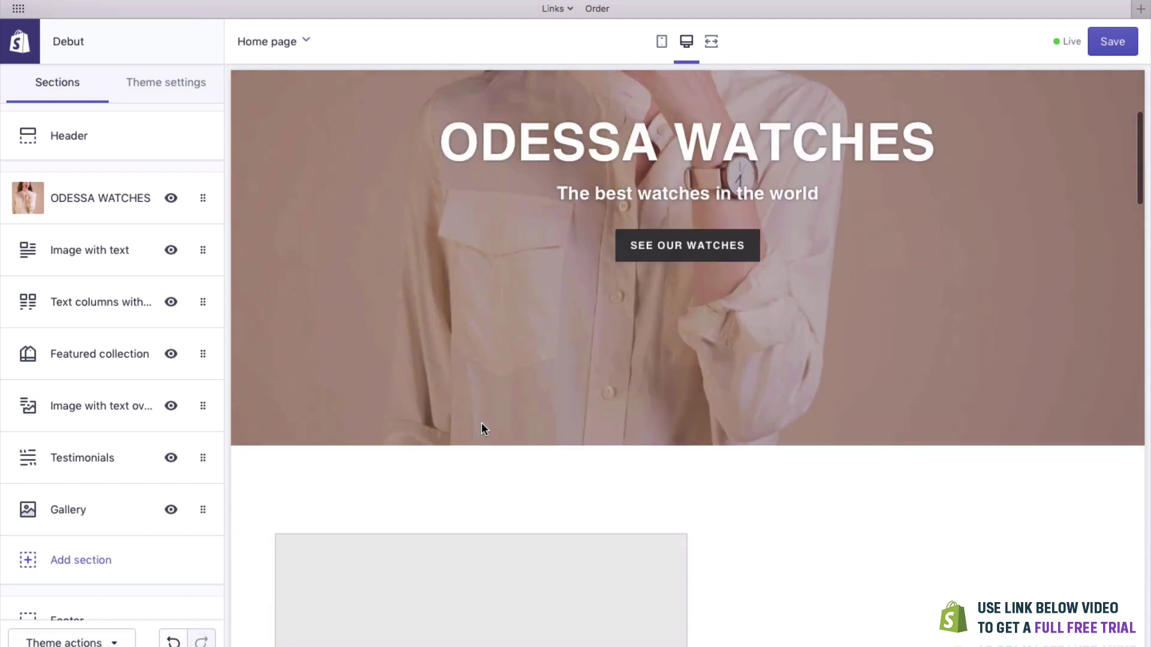
scroll(481, 428, "down", 4)
scroll(460, 439, "up", 1)
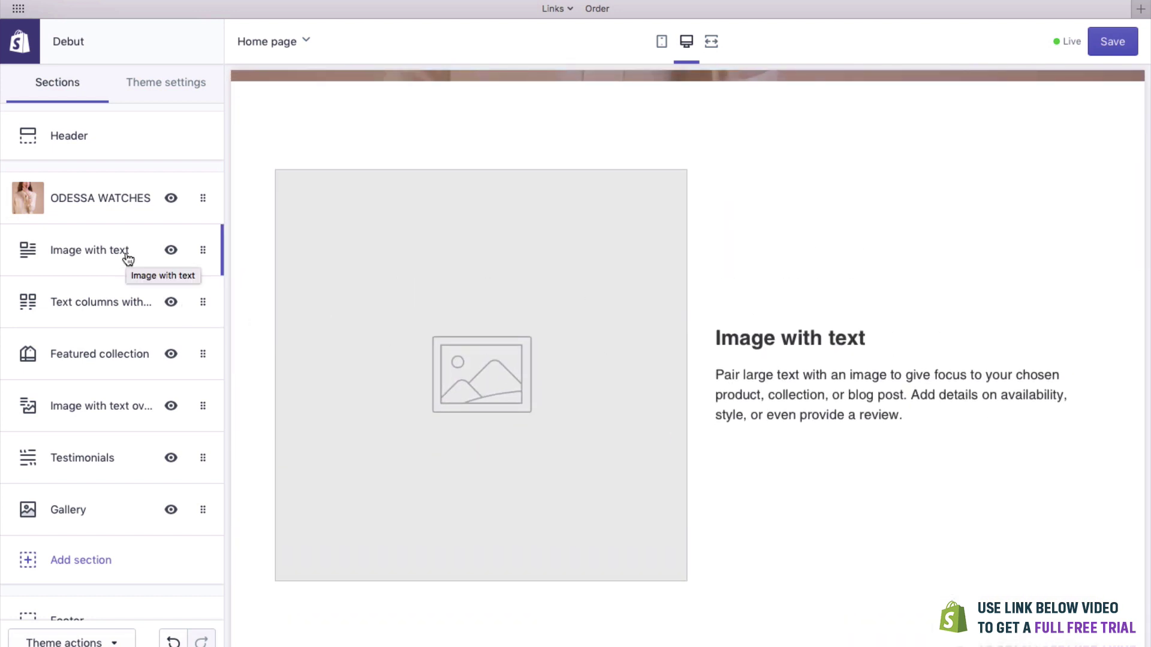
left_click(87, 255)
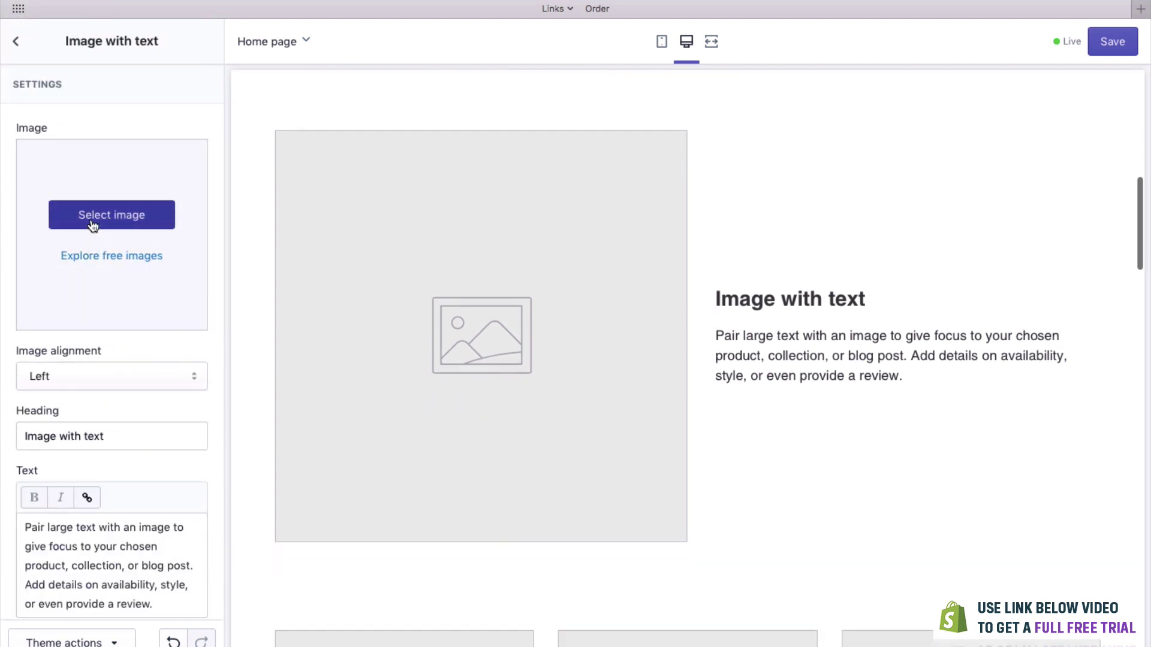
Upload the Tinker photo of a man holding a newspaper from the Others folder as the section image
left_click(91, 224)
left_click_drag(1130, 150, 1052, 112)
left_click(963, 188)
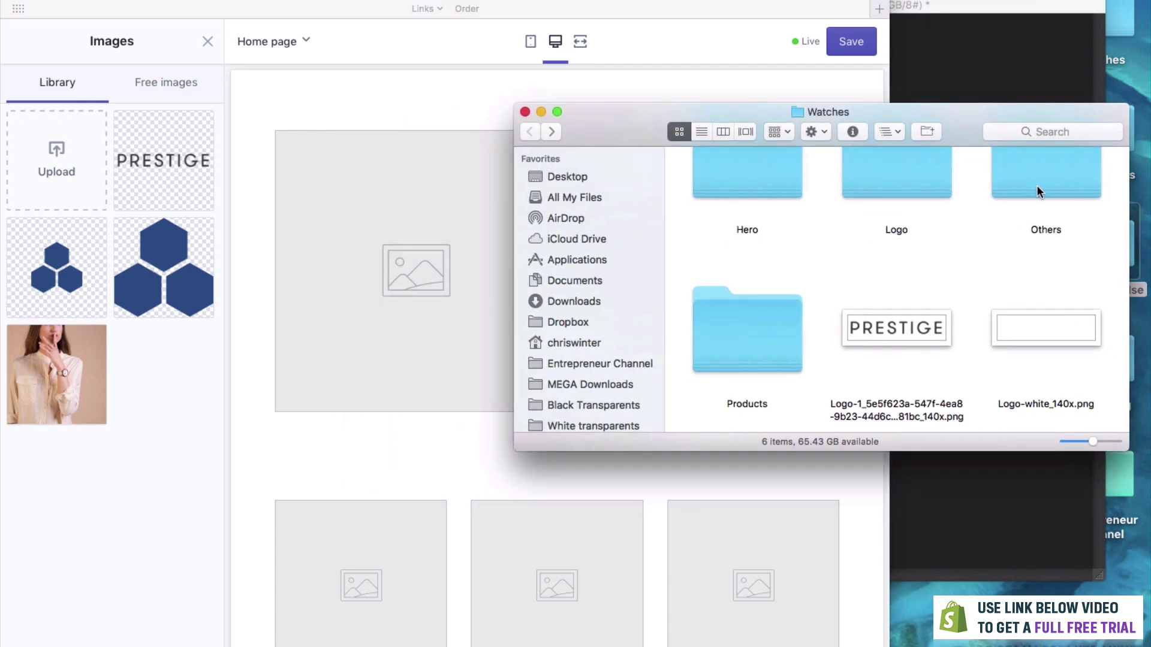
double_click(1037, 185)
scroll(833, 240, "down", 2)
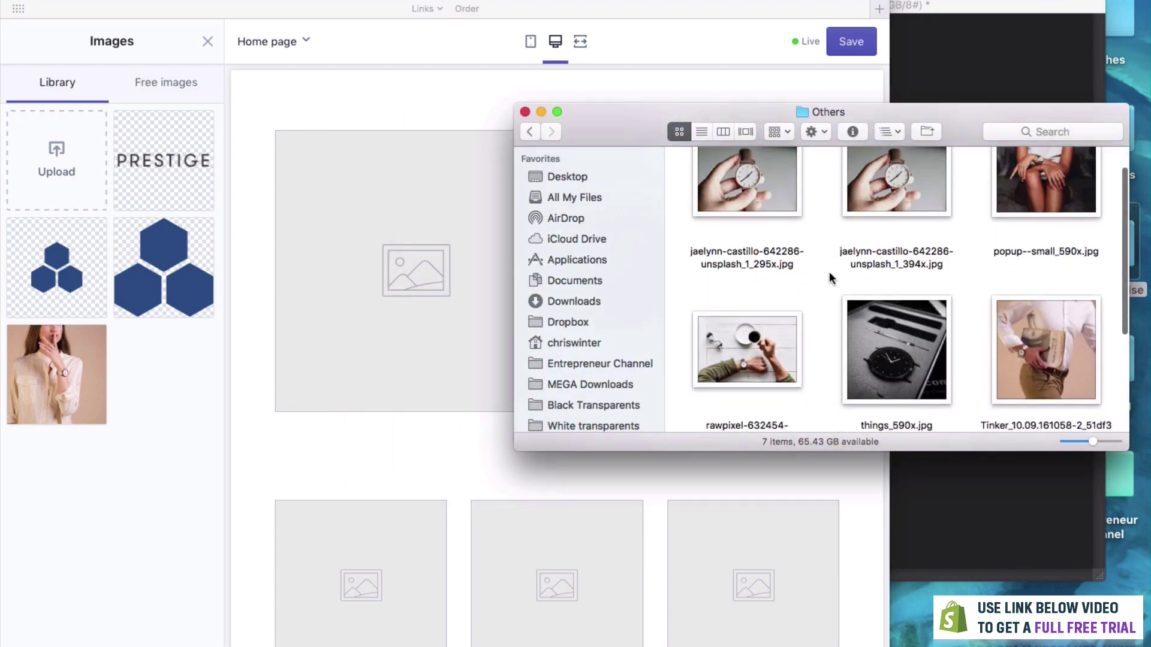
left_click(1033, 343)
left_click_drag(1033, 347, 57, 175)
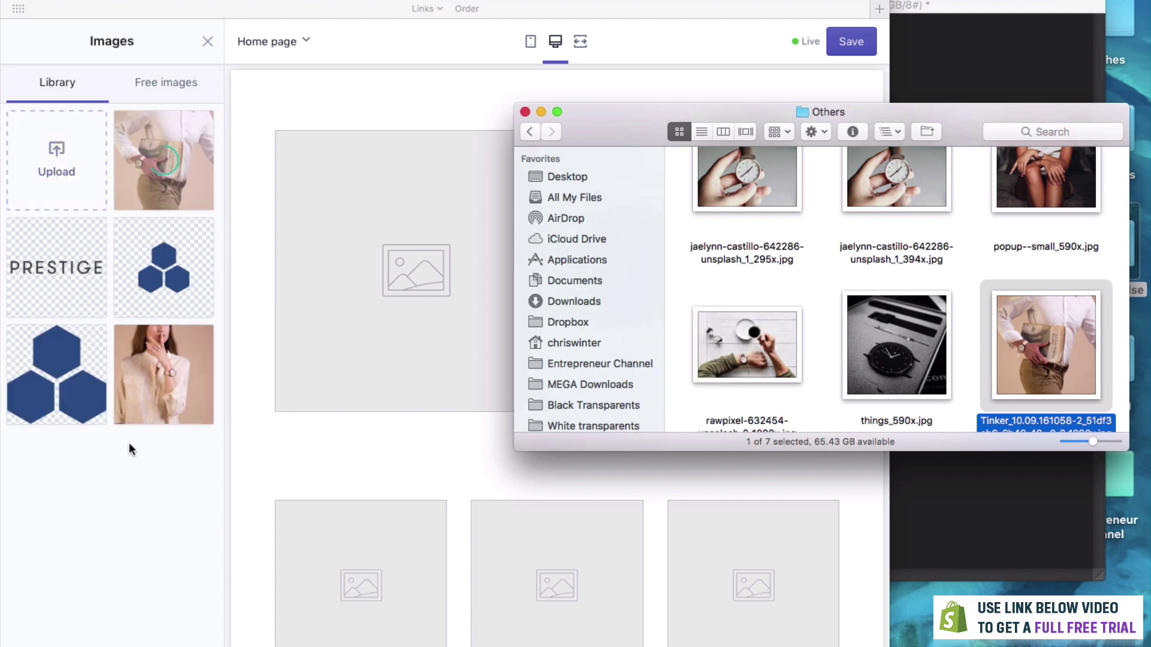
left_click(128, 489)
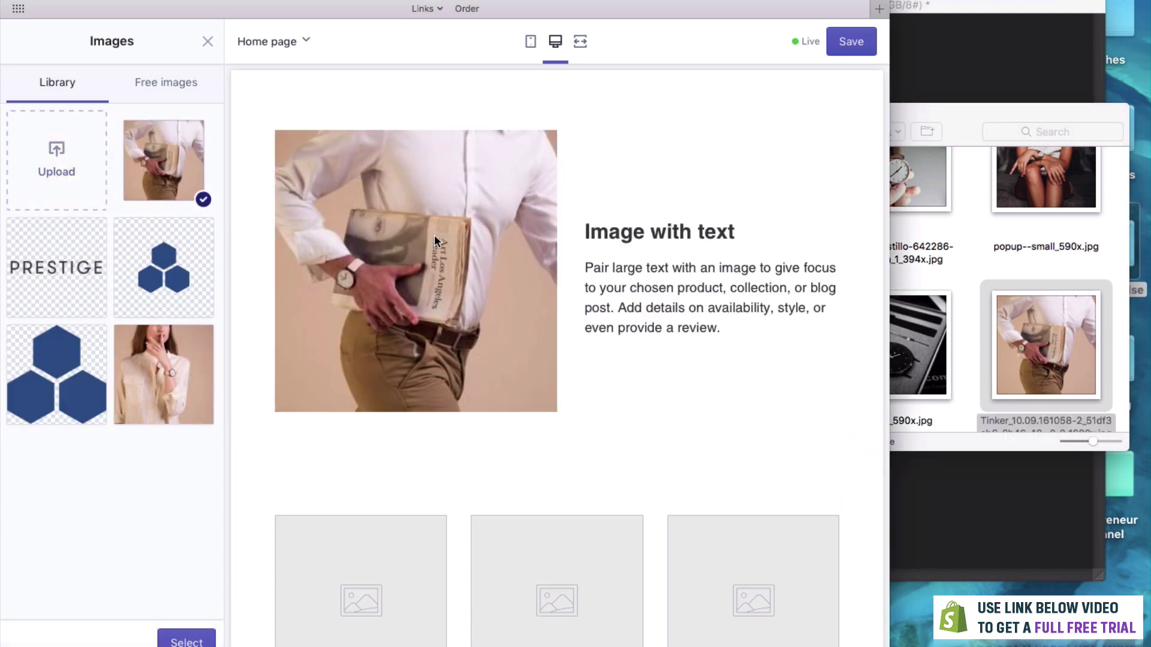
double_click(715, 12)
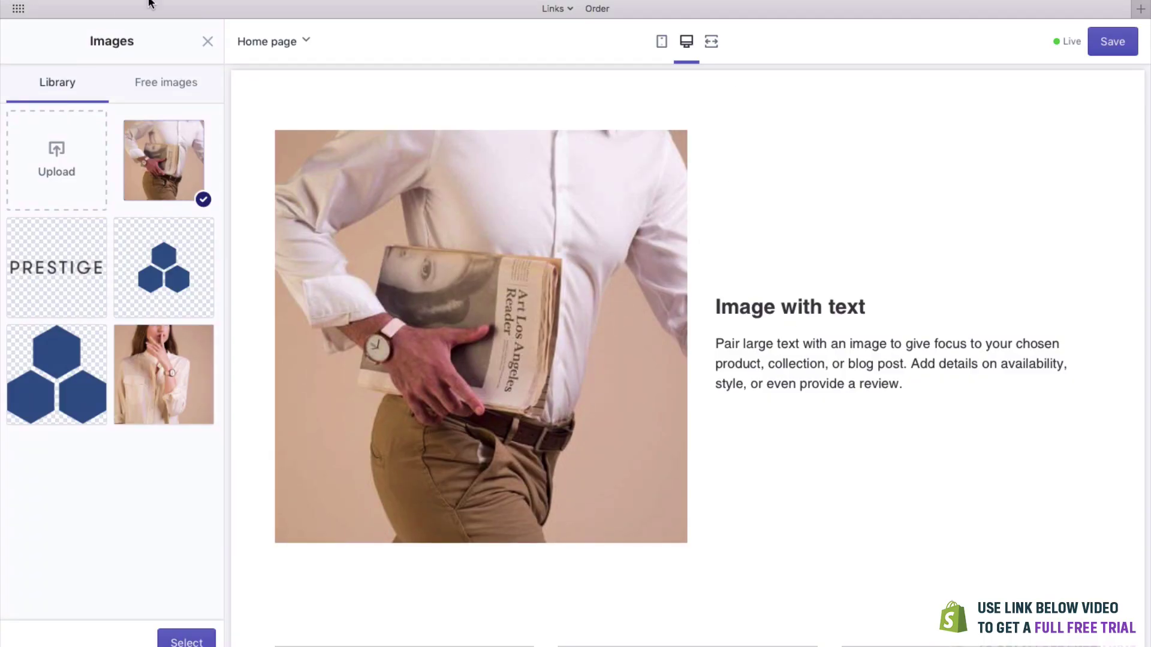
left_click(178, 634)
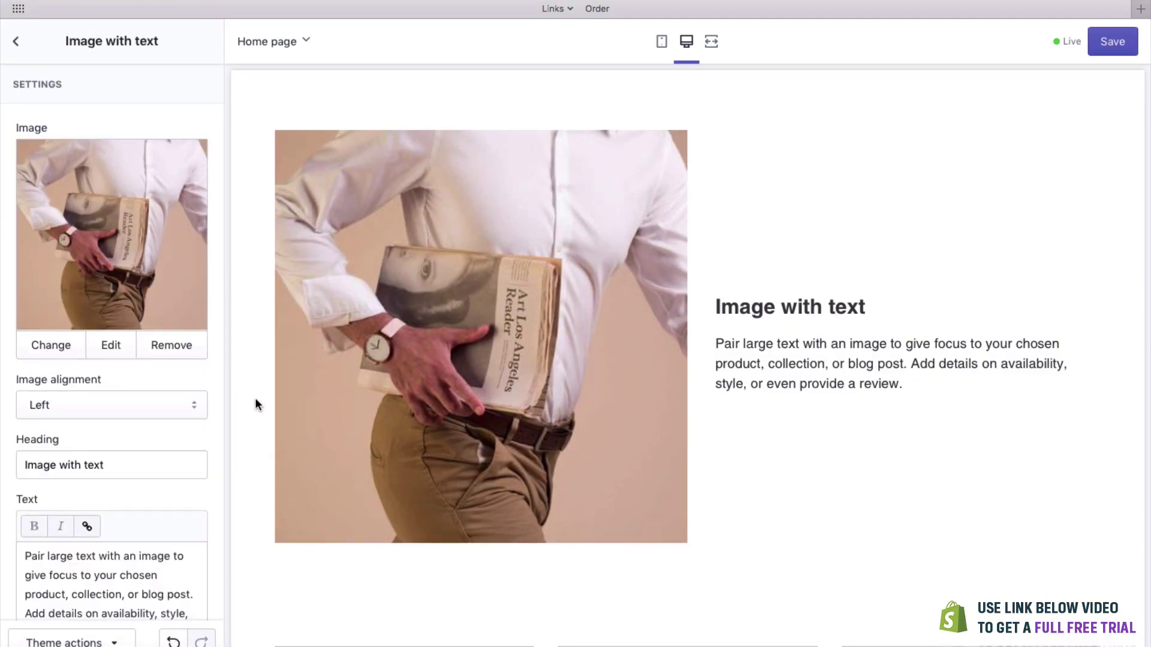
Change the Image with text heading to 'Great watches always' and go back to the home page sections
triple_click(147, 460)
type("Great")
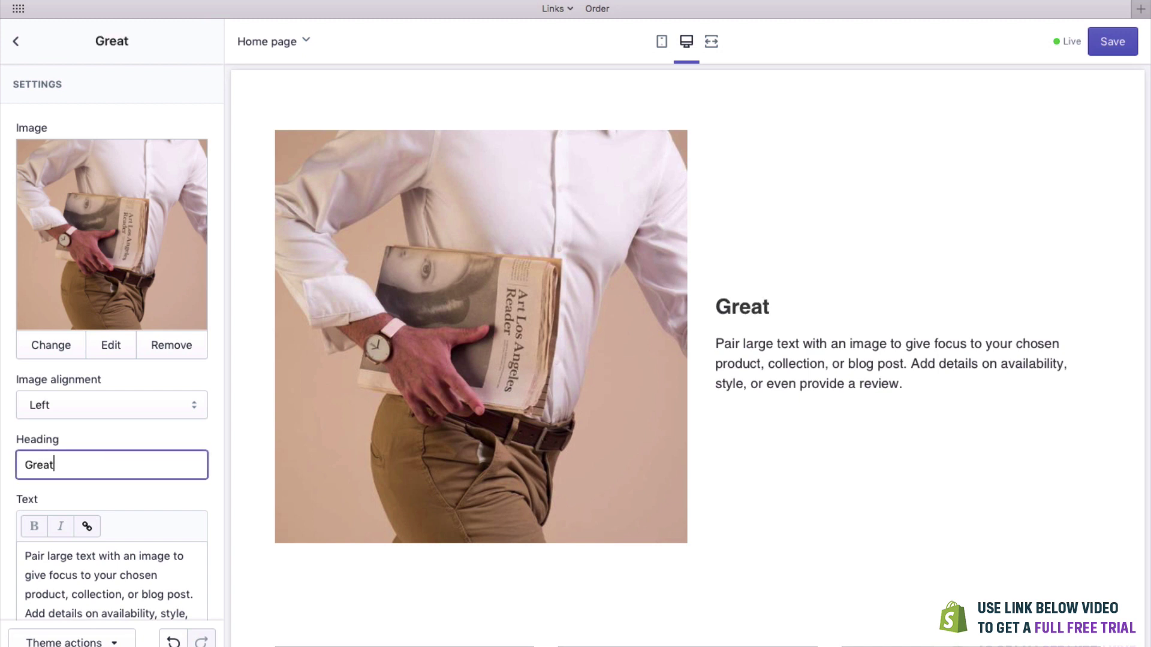
type(" watches always")
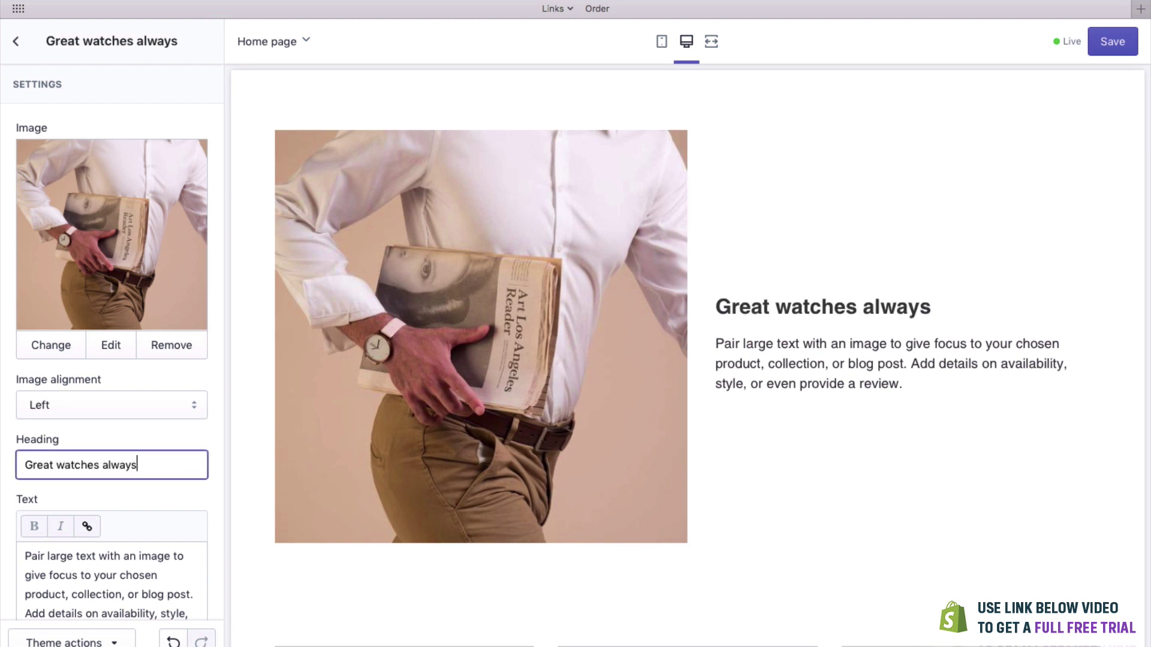
left_click(54, 571)
scroll(55, 570, "down", 1)
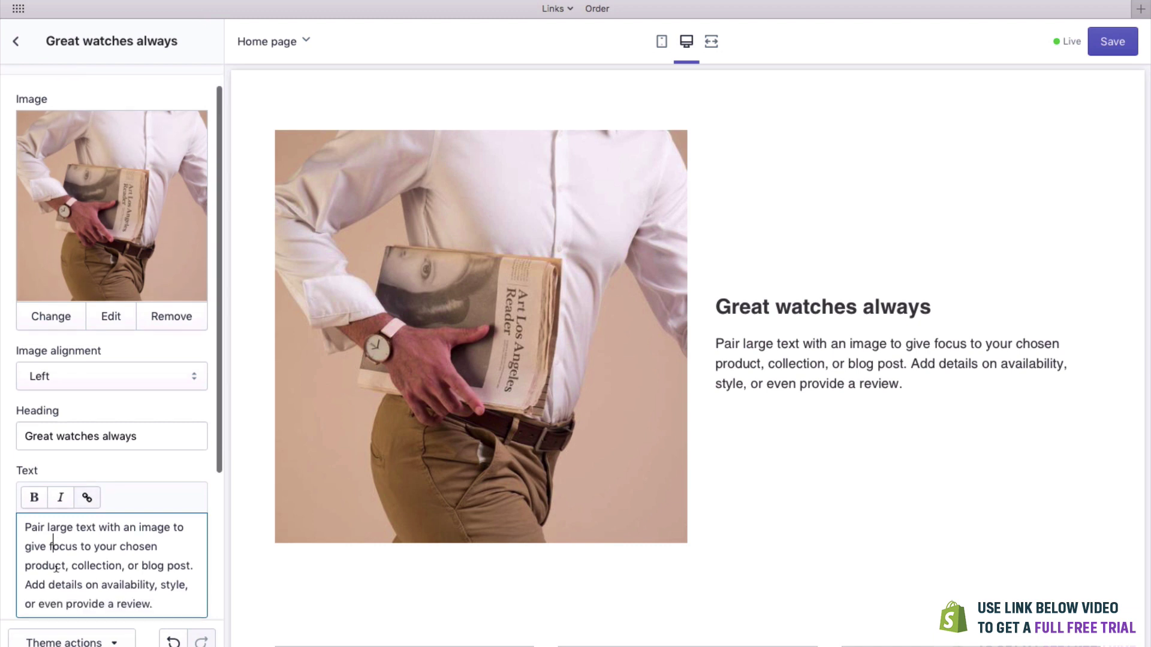
scroll(750, 407, "down", 2)
scroll(823, 361, "up", 4)
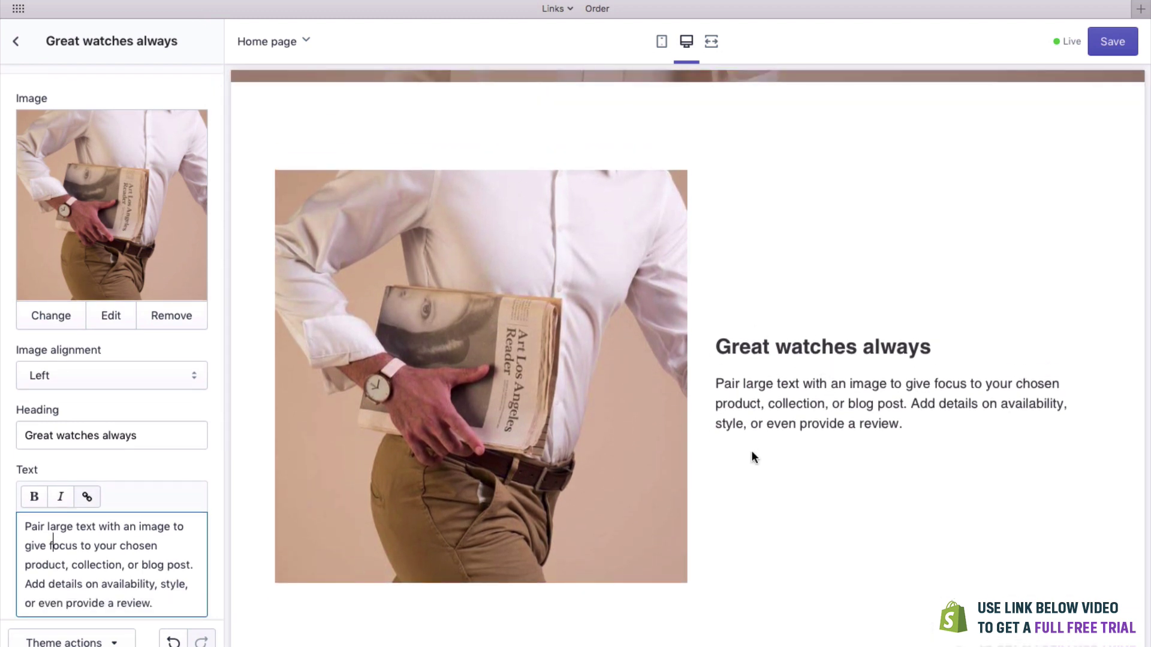
scroll(752, 455, "down", 10)
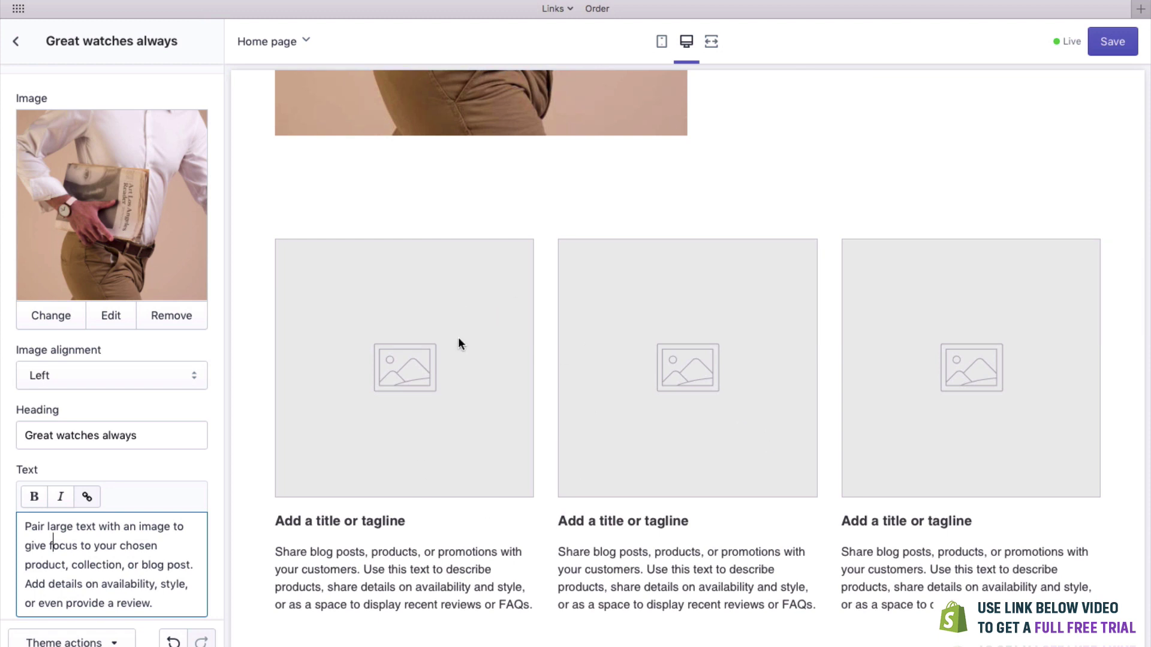
left_click(18, 42)
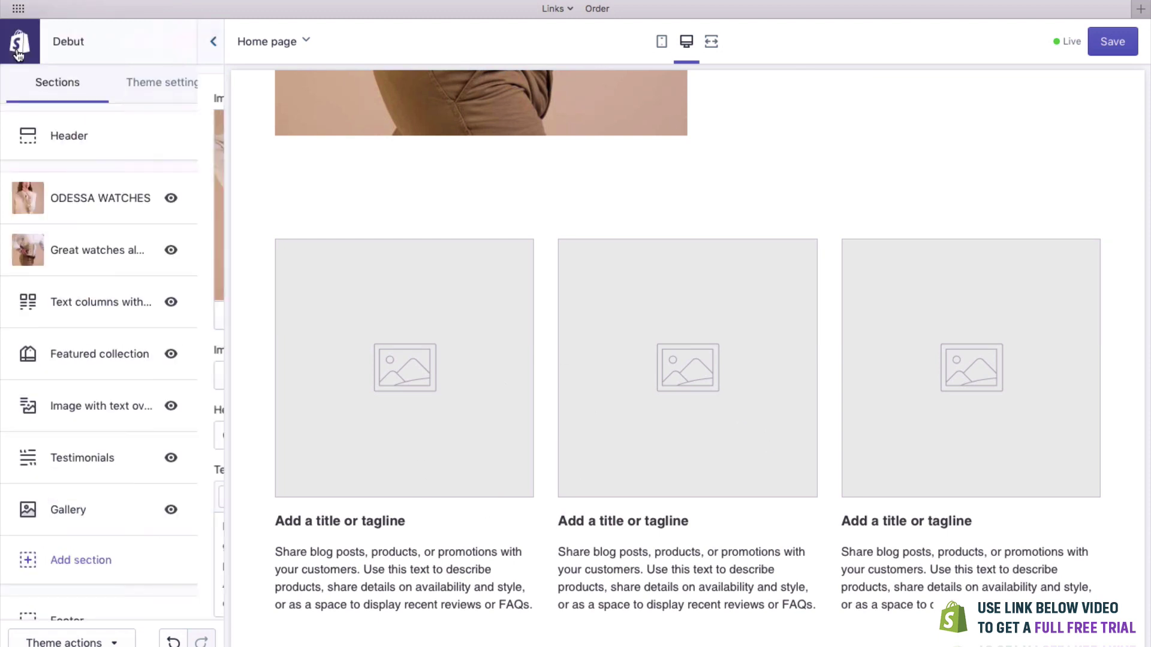
scroll(423, 441, "down", 1)
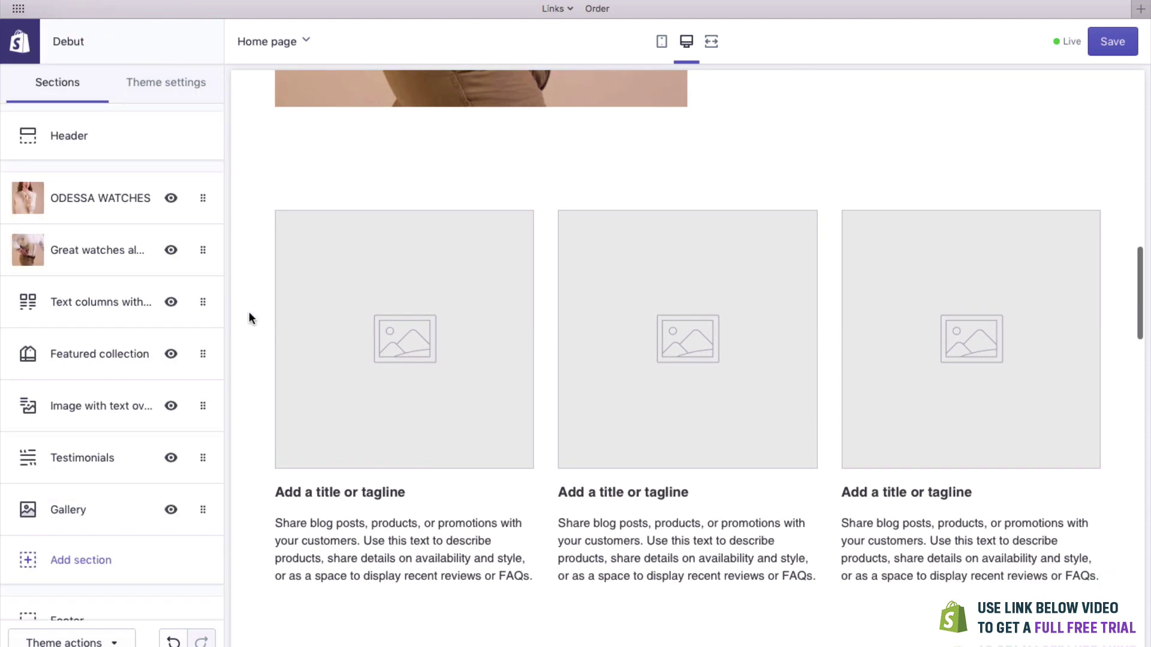
Upload popup--small_590x.jpg as the first text column's image, then return to the sections list
left_click(107, 304)
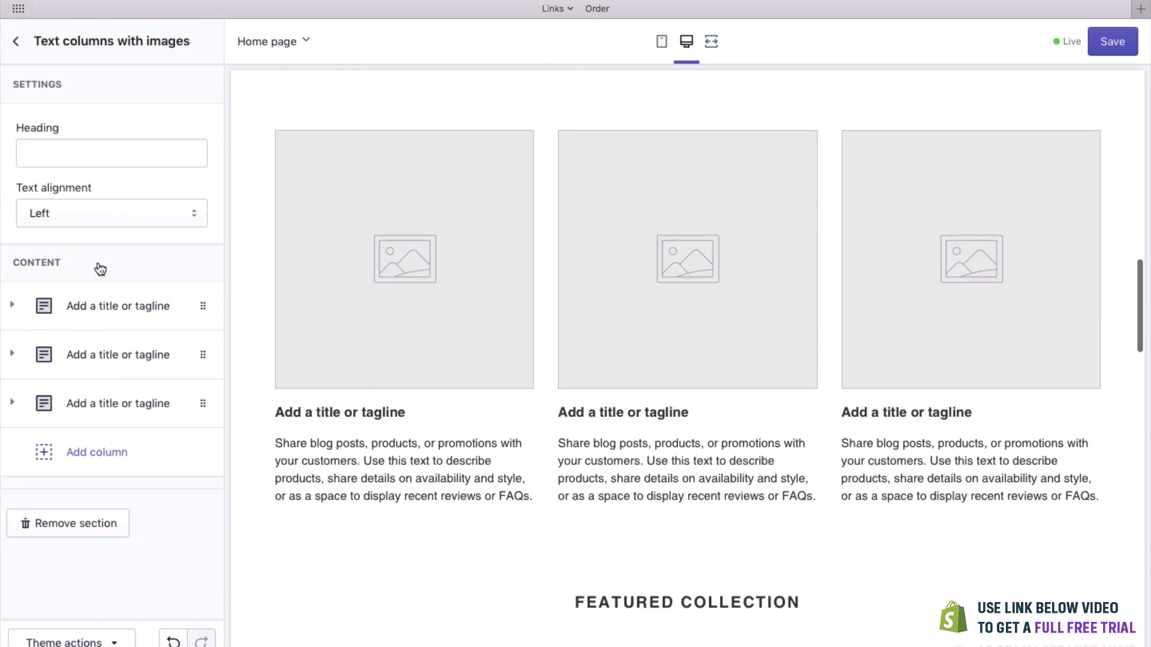
left_click(12, 307)
left_click(93, 473)
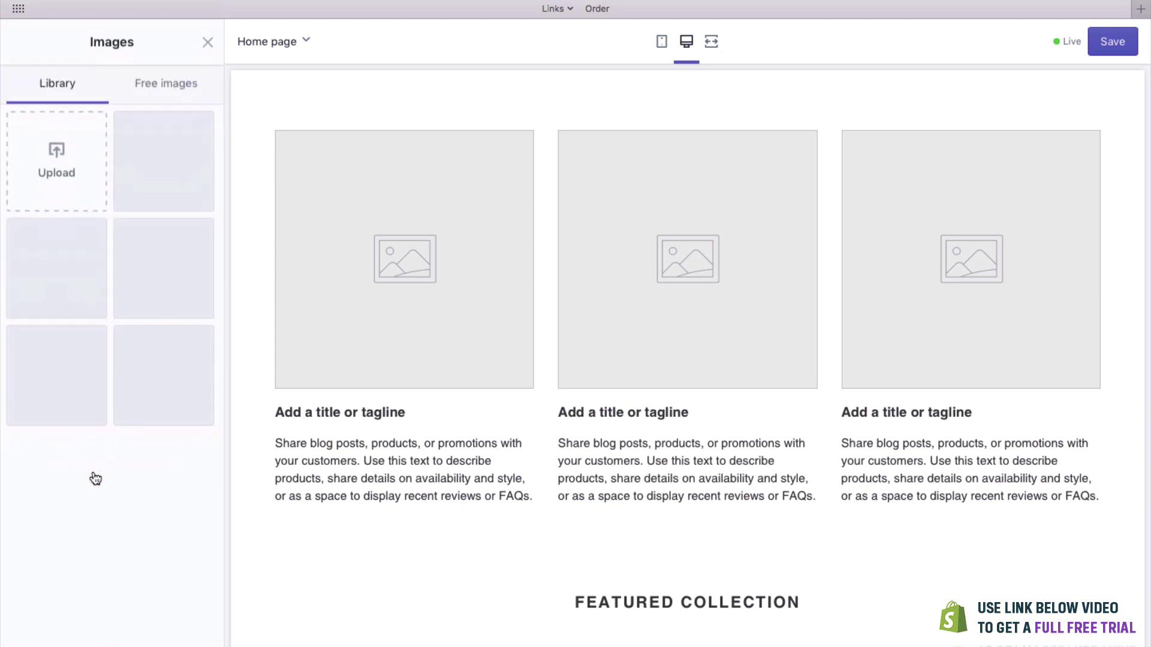
left_click_drag(1110, 193, 896, 192)
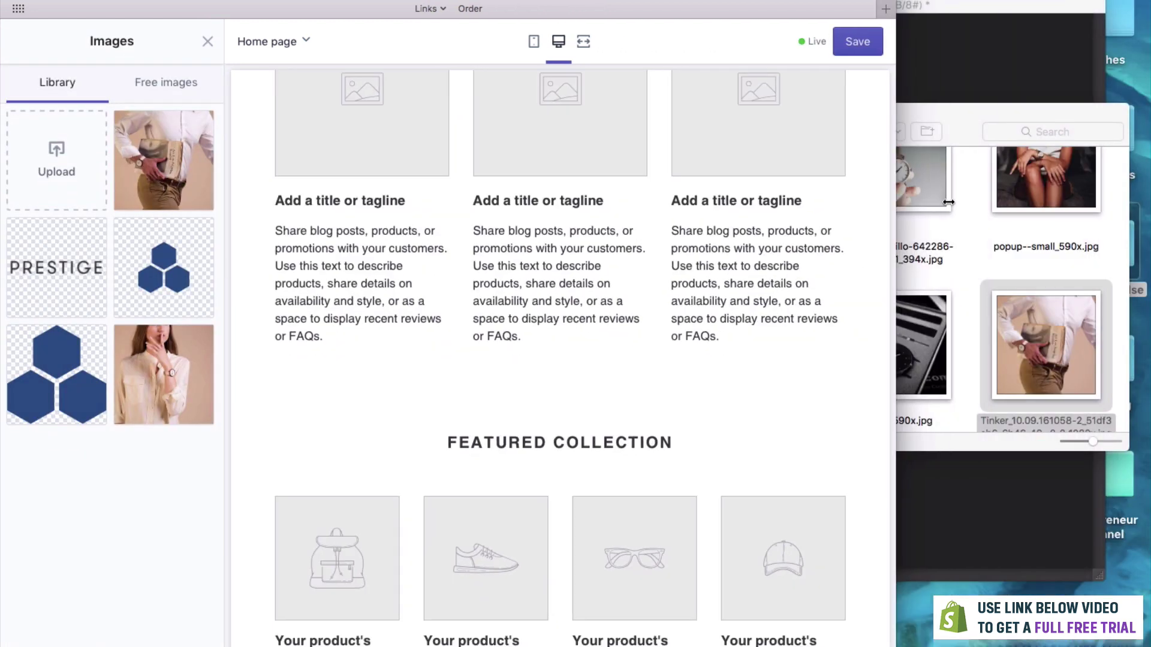
left_click(1032, 228)
left_click_drag(1032, 228, 42, 211)
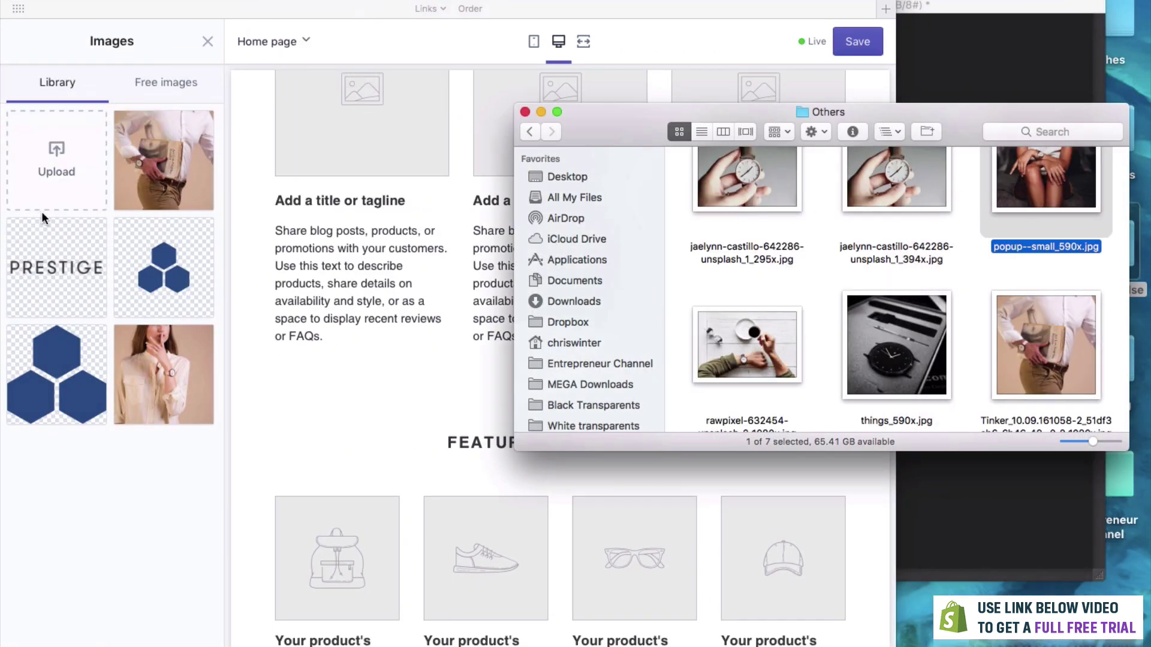
left_click_drag(1025, 216, 102, 186)
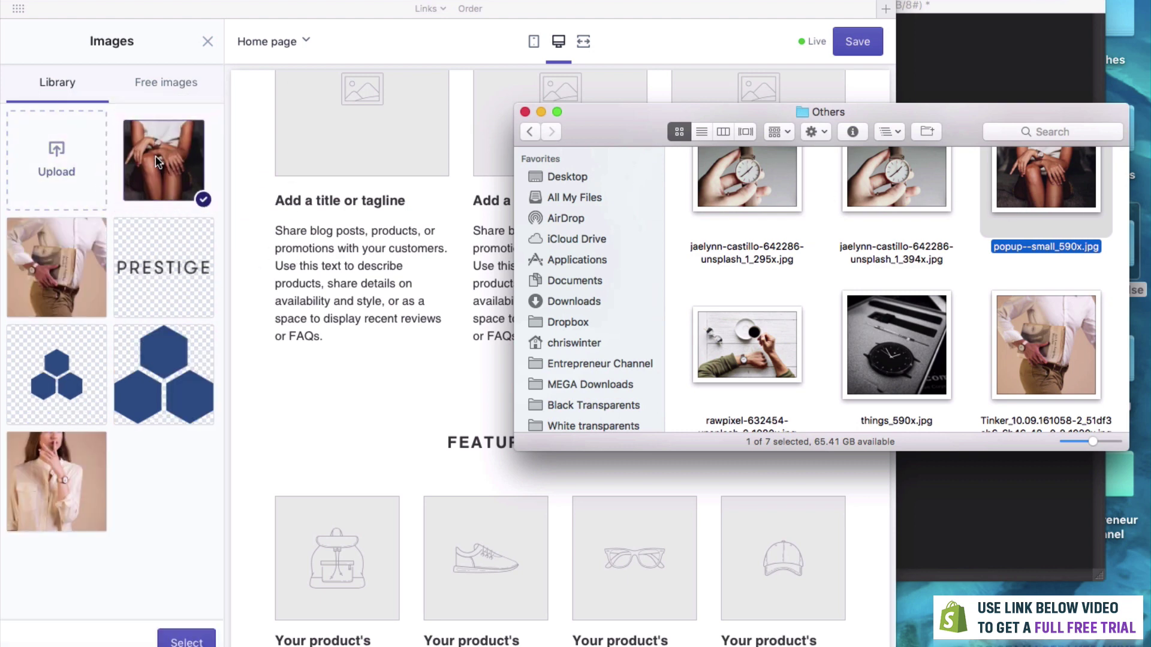
left_click(183, 639)
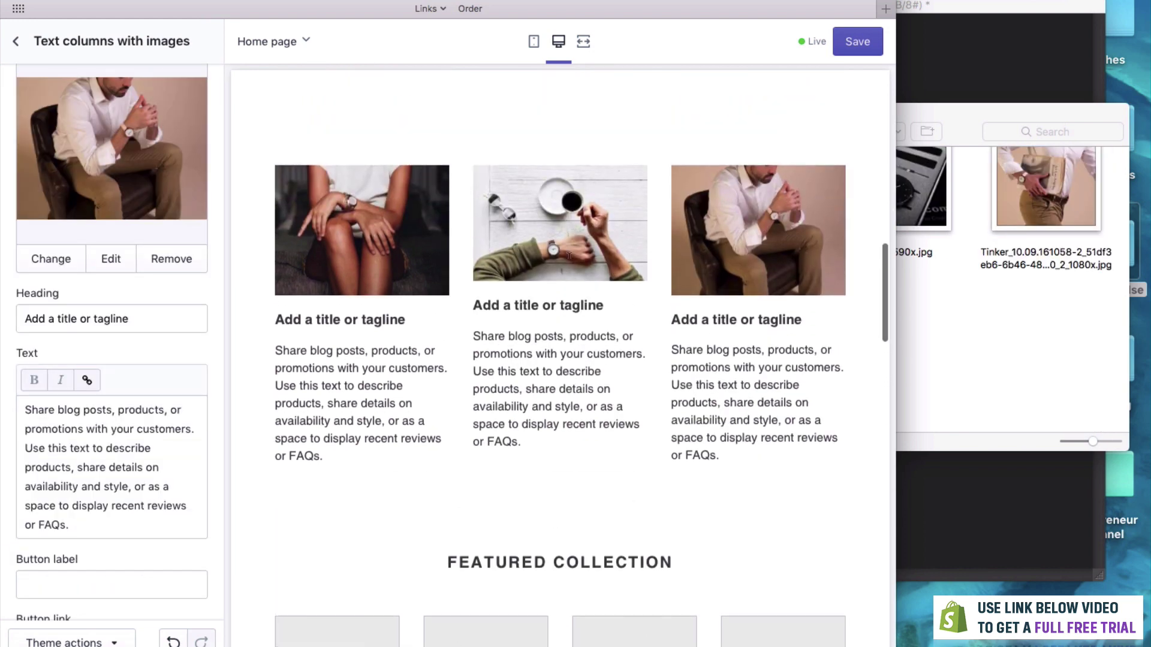
scroll(570, 255, "up", 2)
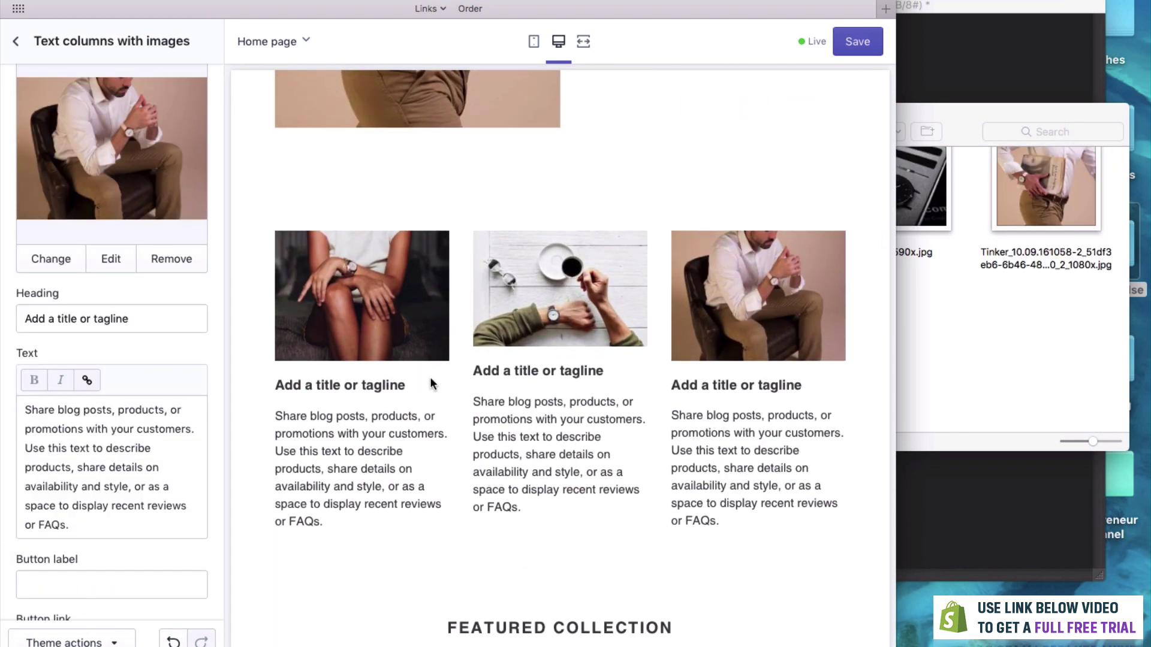
left_click(16, 41)
Review the home page preview full screen and save the Debut theme changes
mouse_move(180, 250)
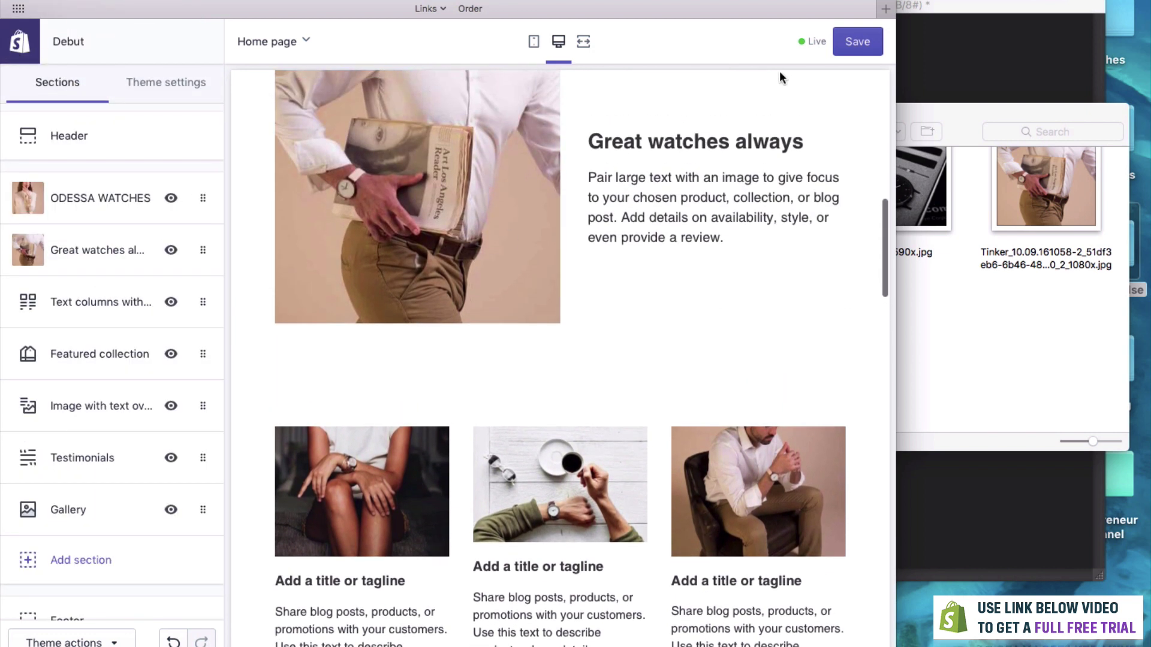
key("ctrl+super+f")
scroll(839, 249, "up", 5)
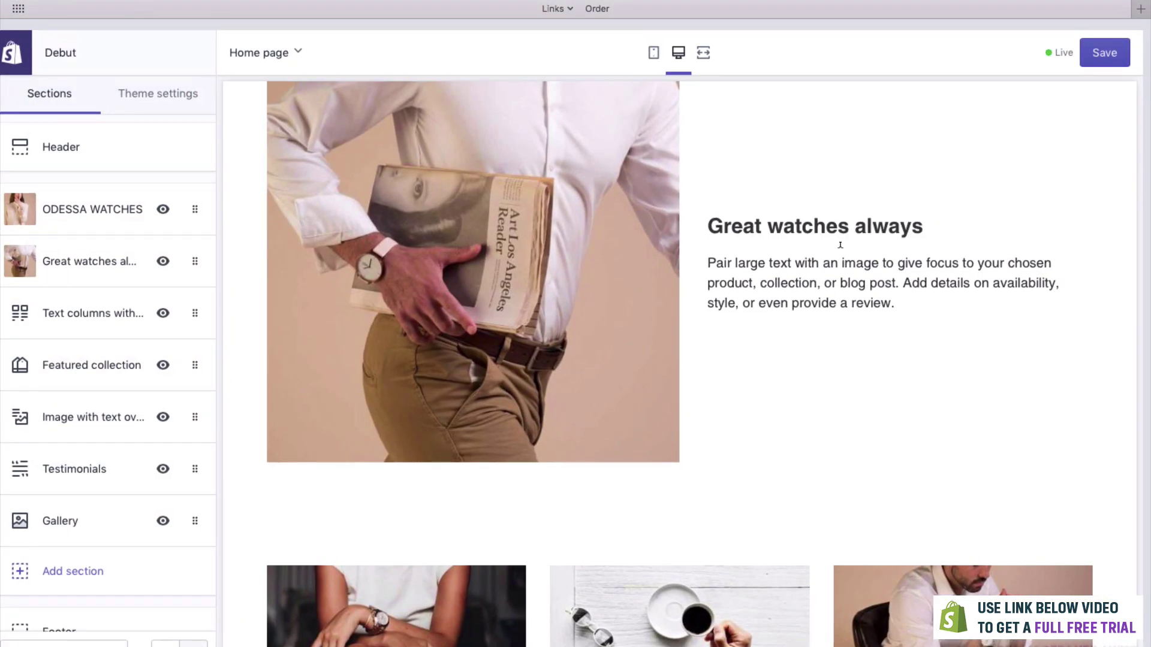
scroll(841, 249, "up", 3)
scroll(842, 249, "down", 10)
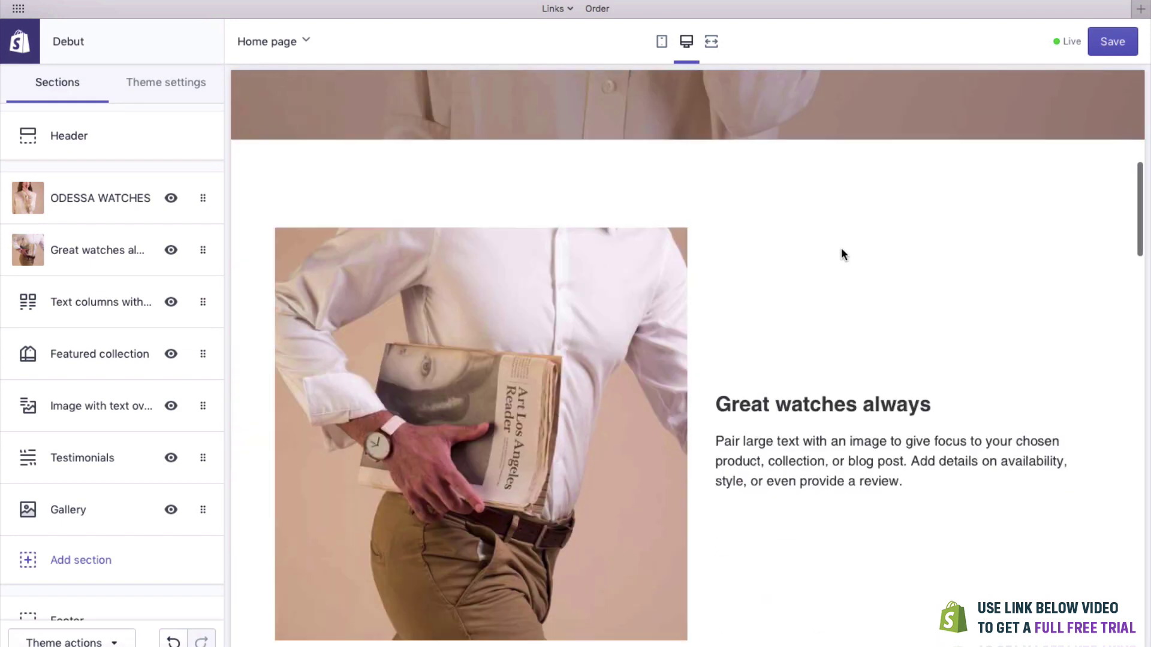
scroll(841, 249, "down", 2)
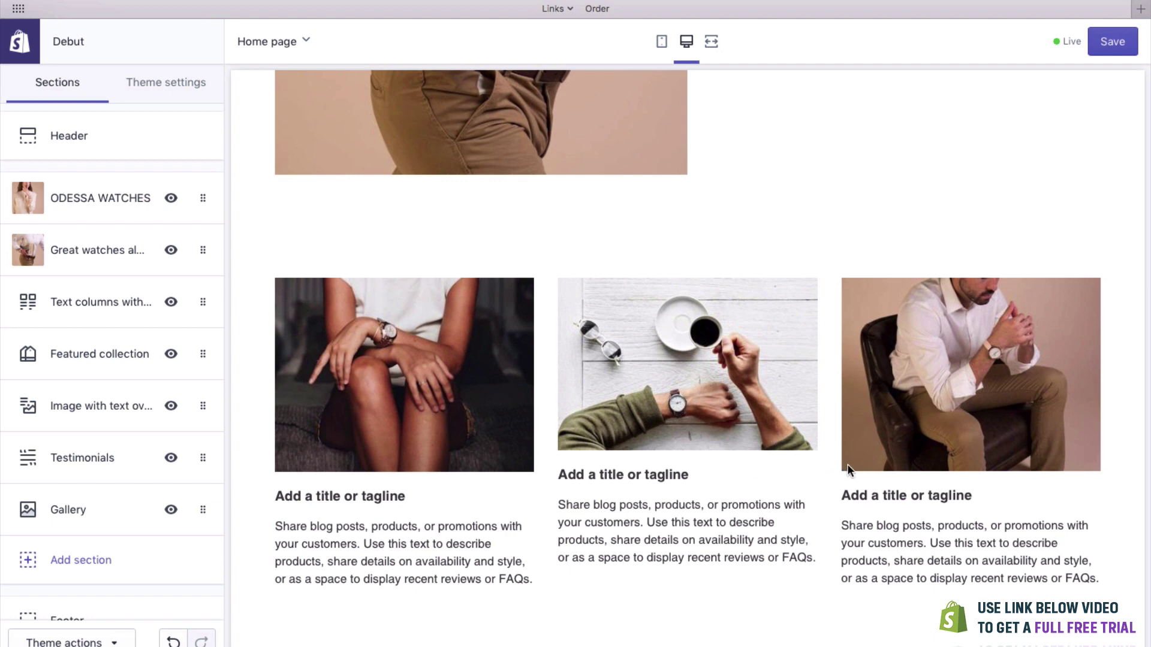
scroll(479, 364, "down", 4)
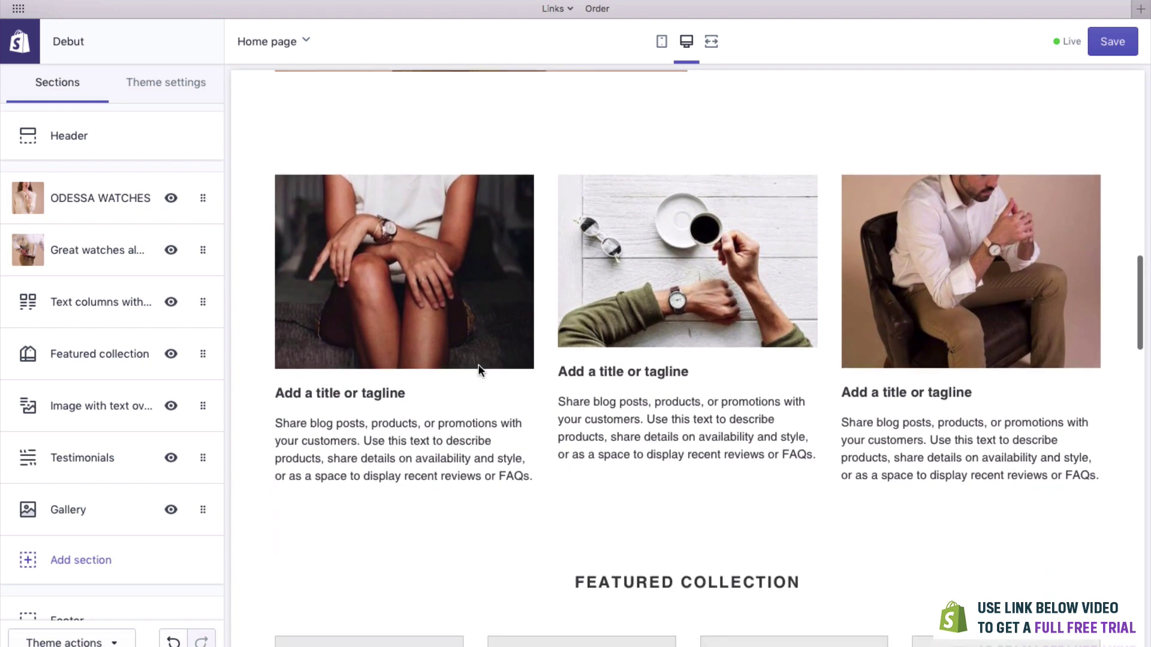
scroll(477, 364, "down", 5)
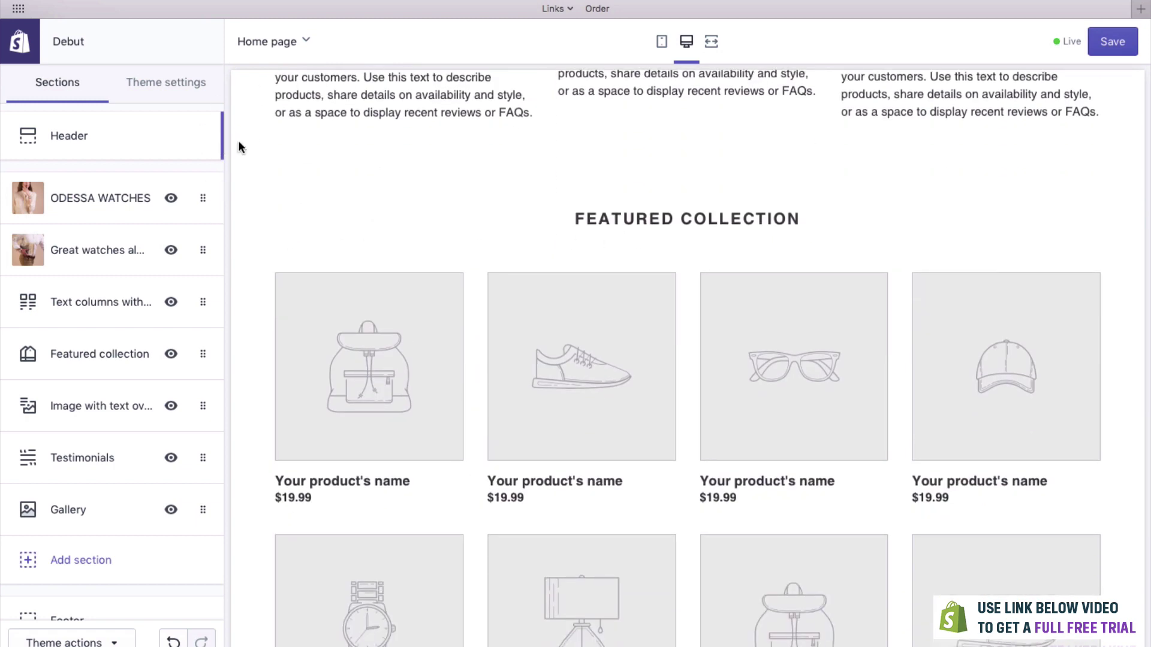
left_click(1114, 43)
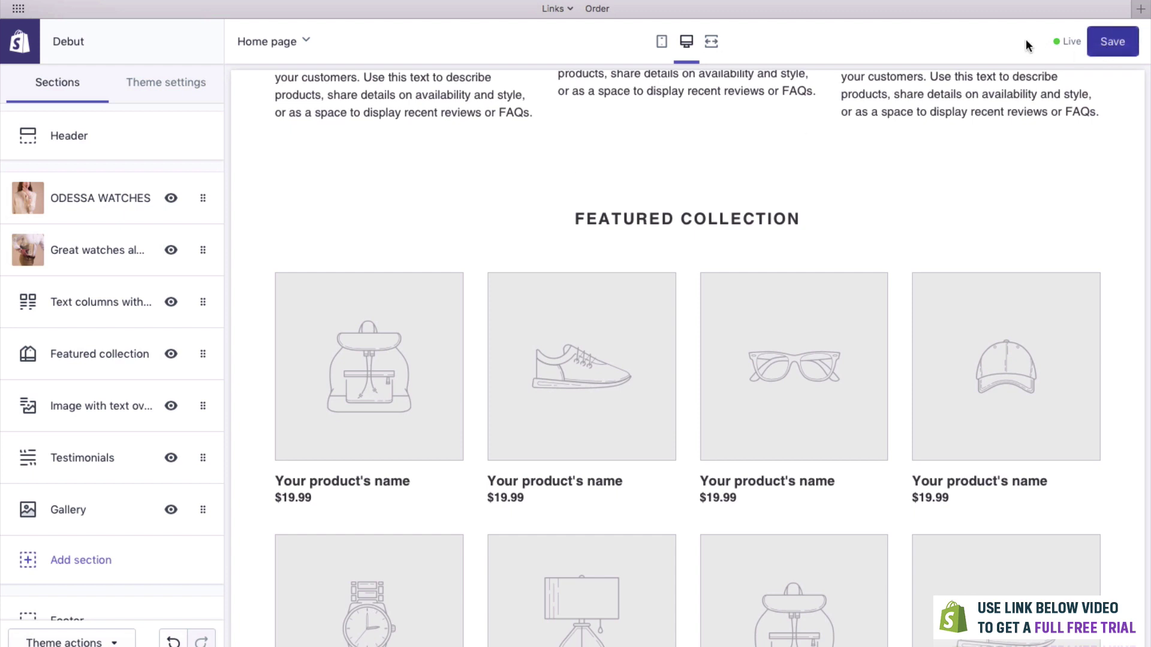
left_click(1109, 46)
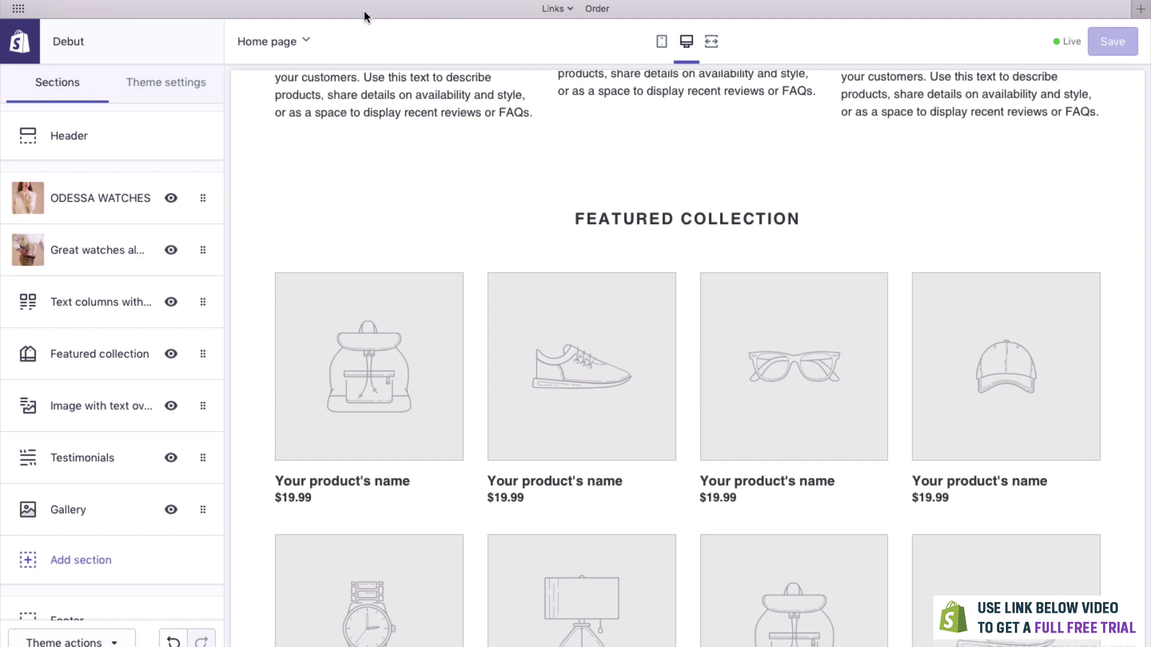
Leave the theme editor for Products › Collections in the admin and begin a new collection
left_click(20, 46)
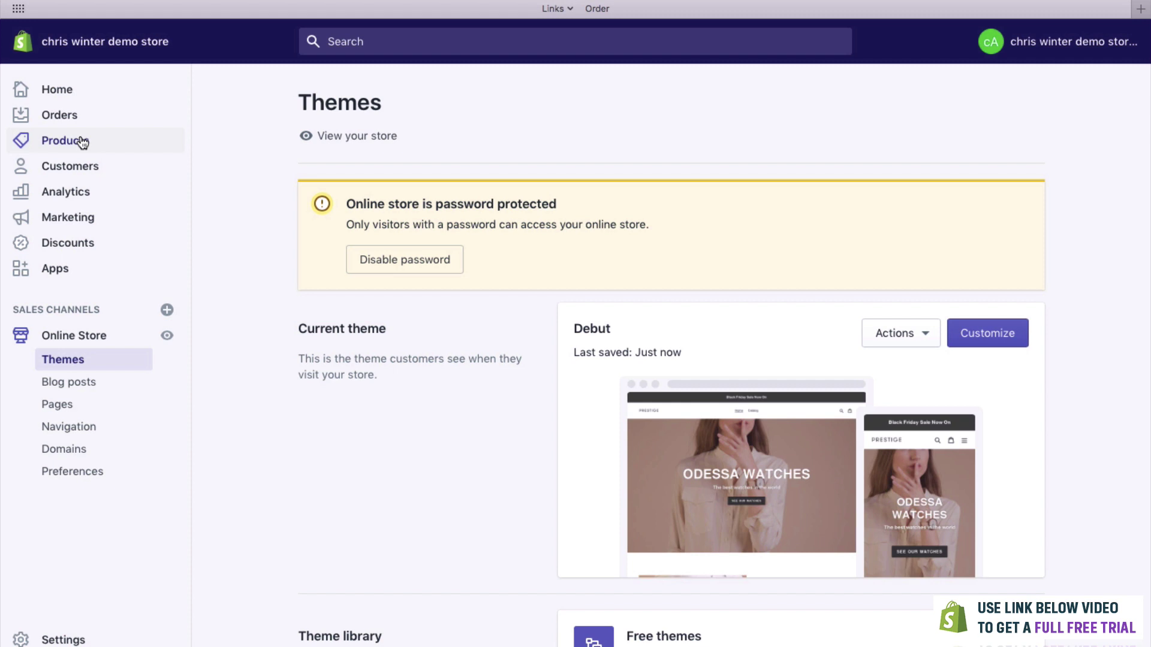
left_click(72, 140)
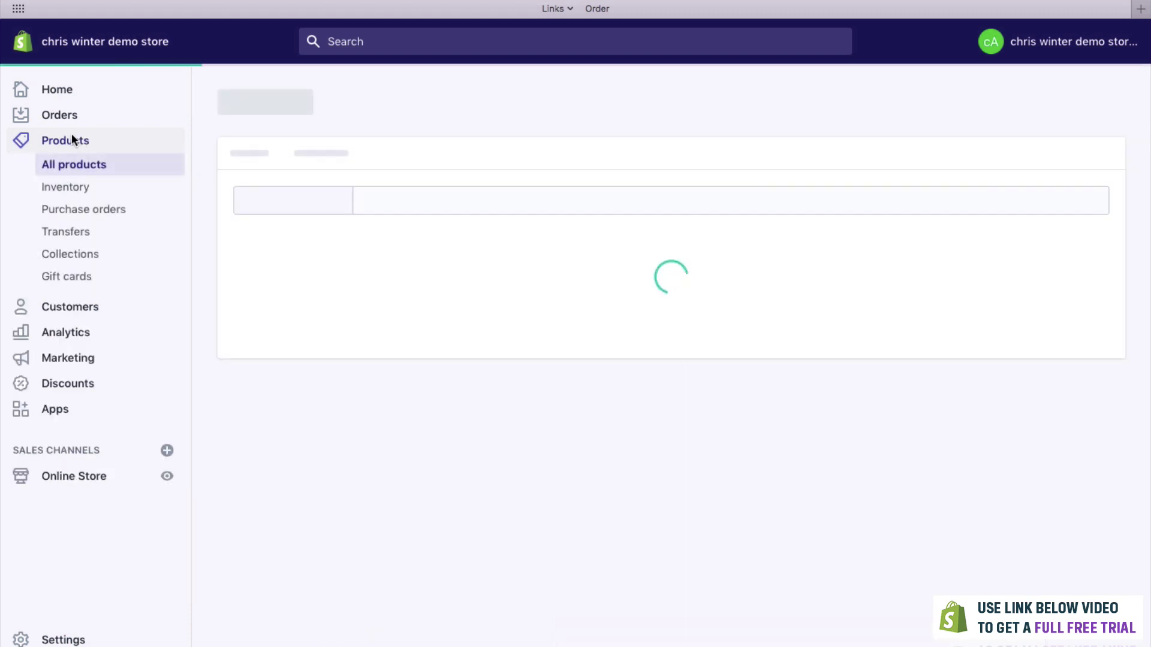
left_click(67, 254)
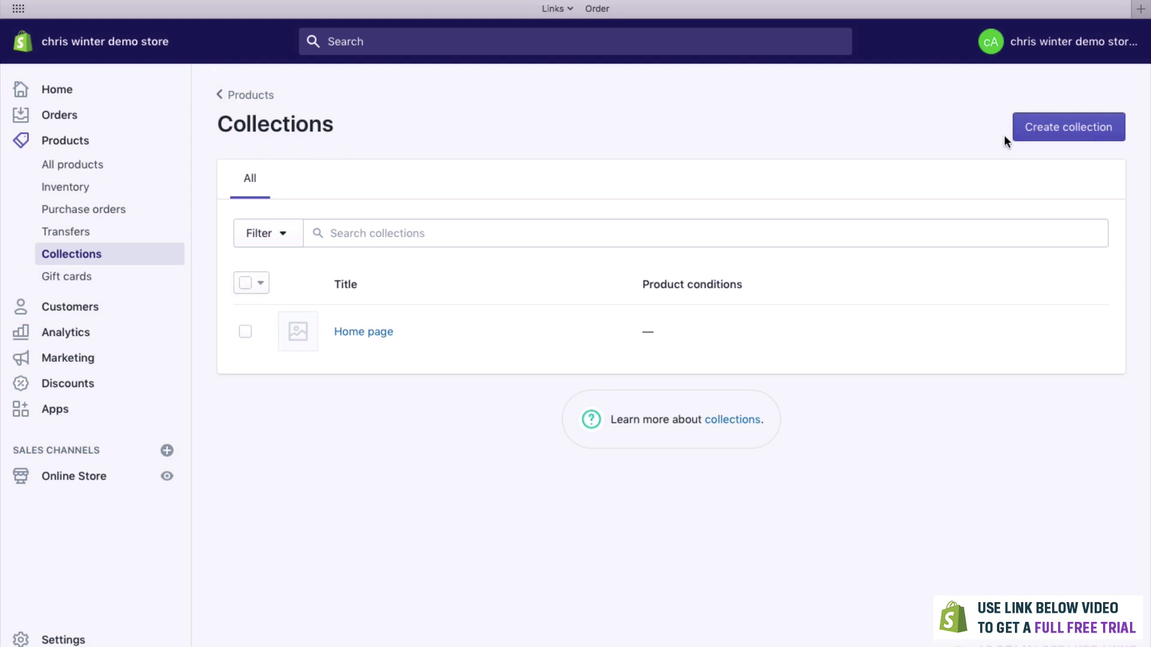
left_click(1065, 124)
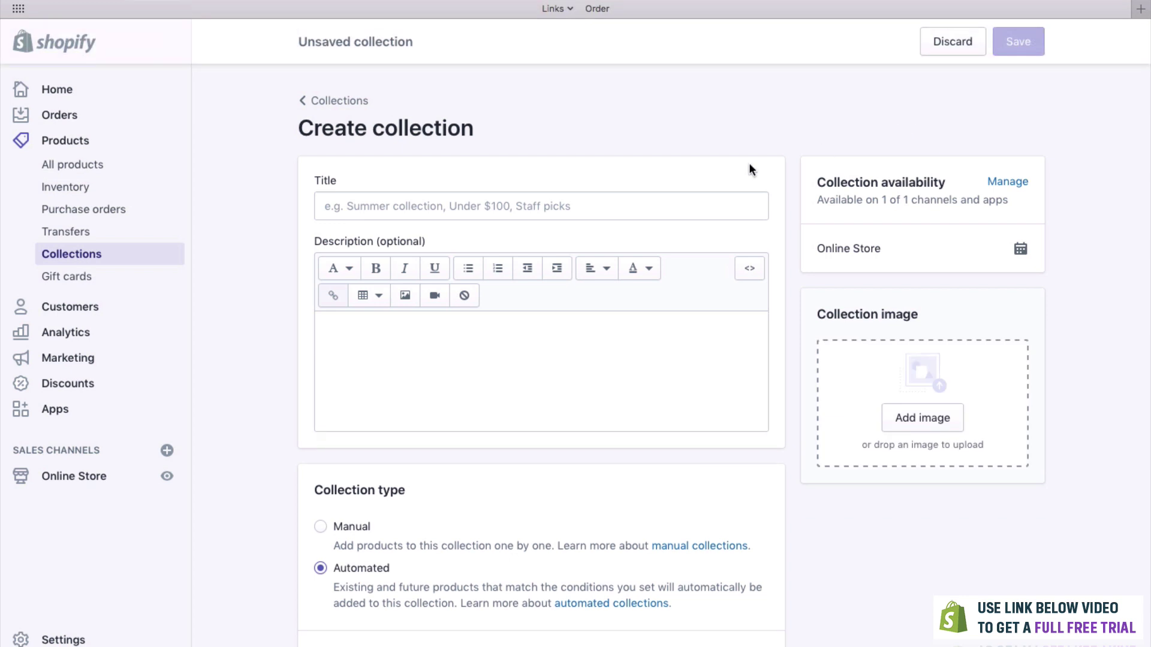
Title the new collection 'Watches'
left_click(650, 197)
type("Watches")
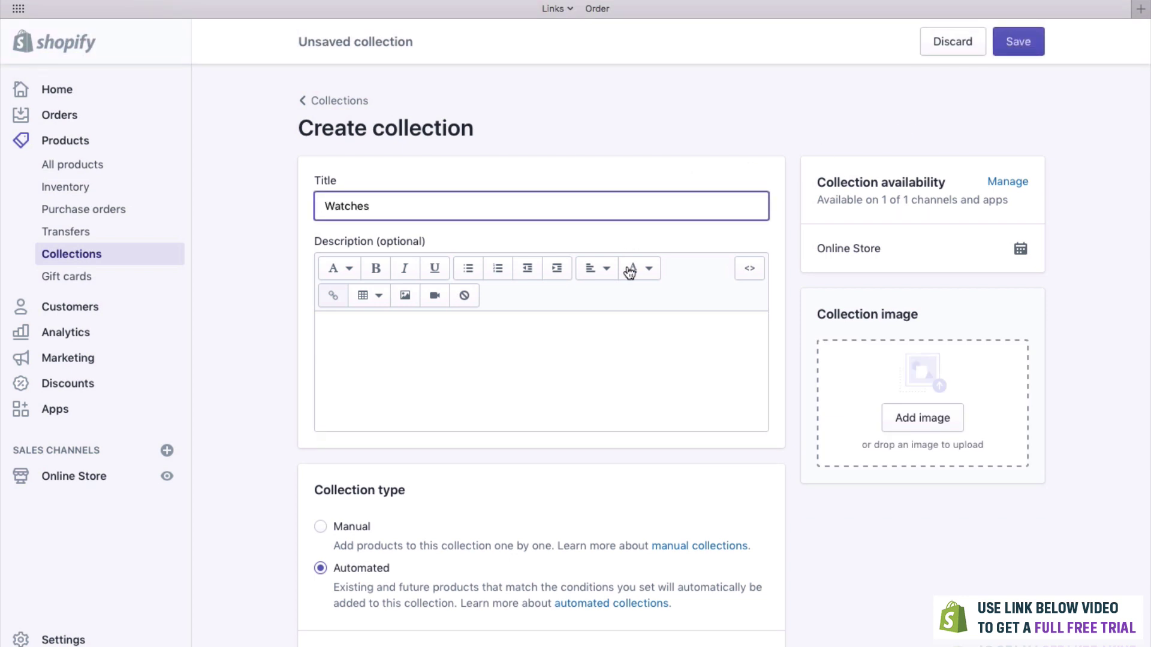
left_click(640, 336)
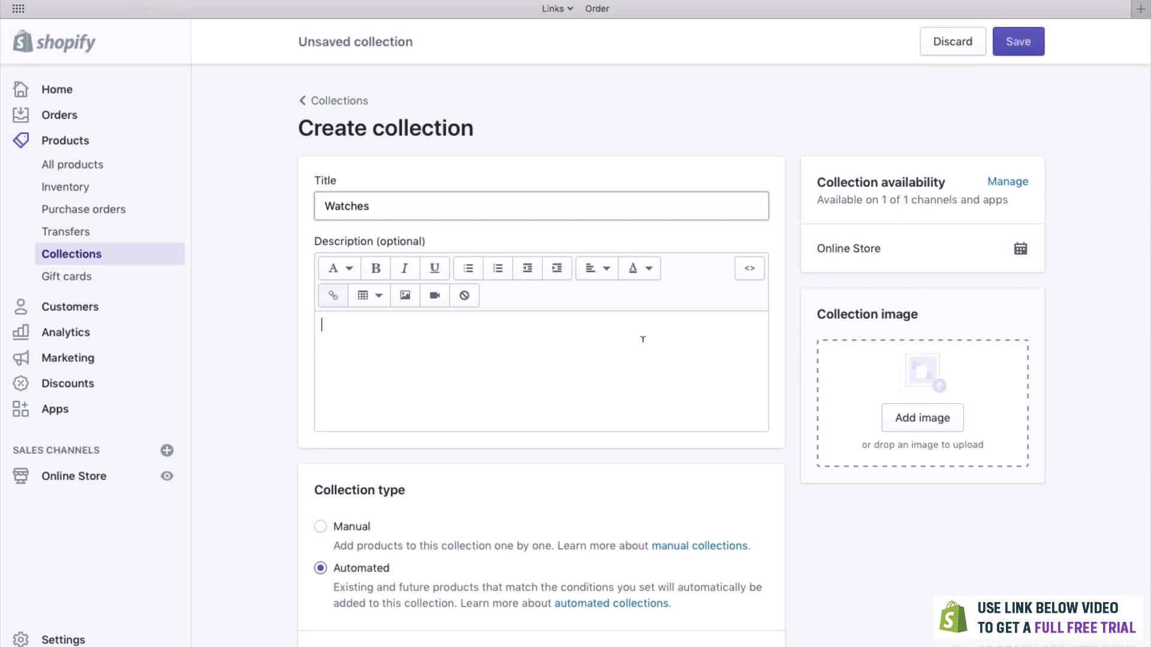
scroll(455, 334, "down", 3)
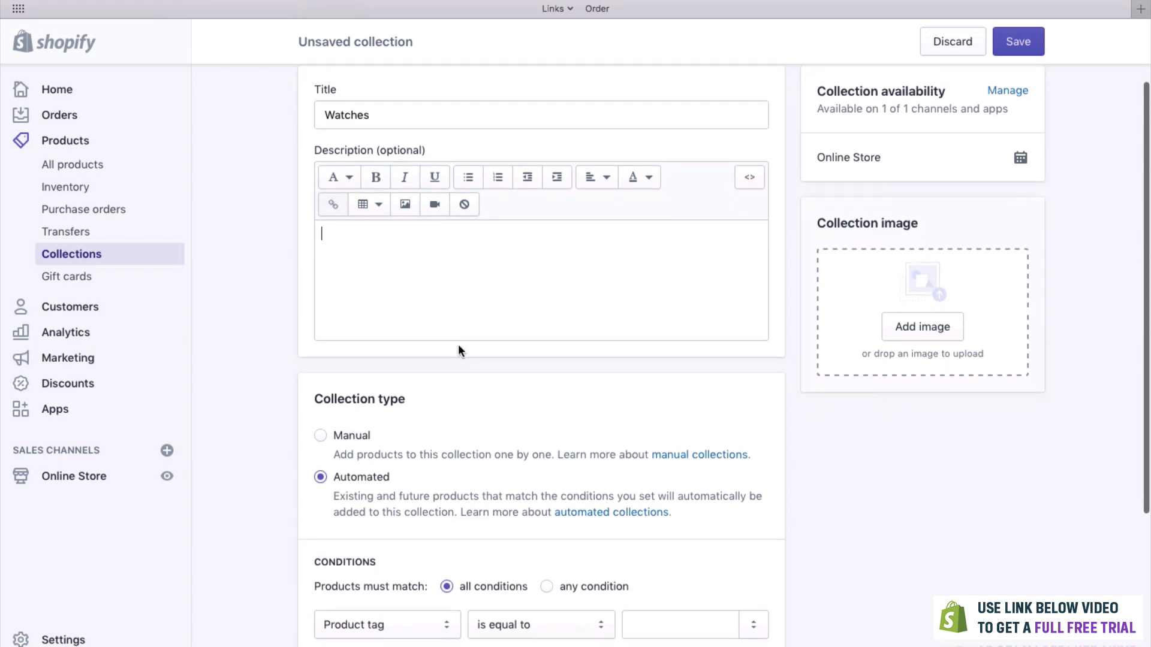
scroll(393, 447, "down", 1)
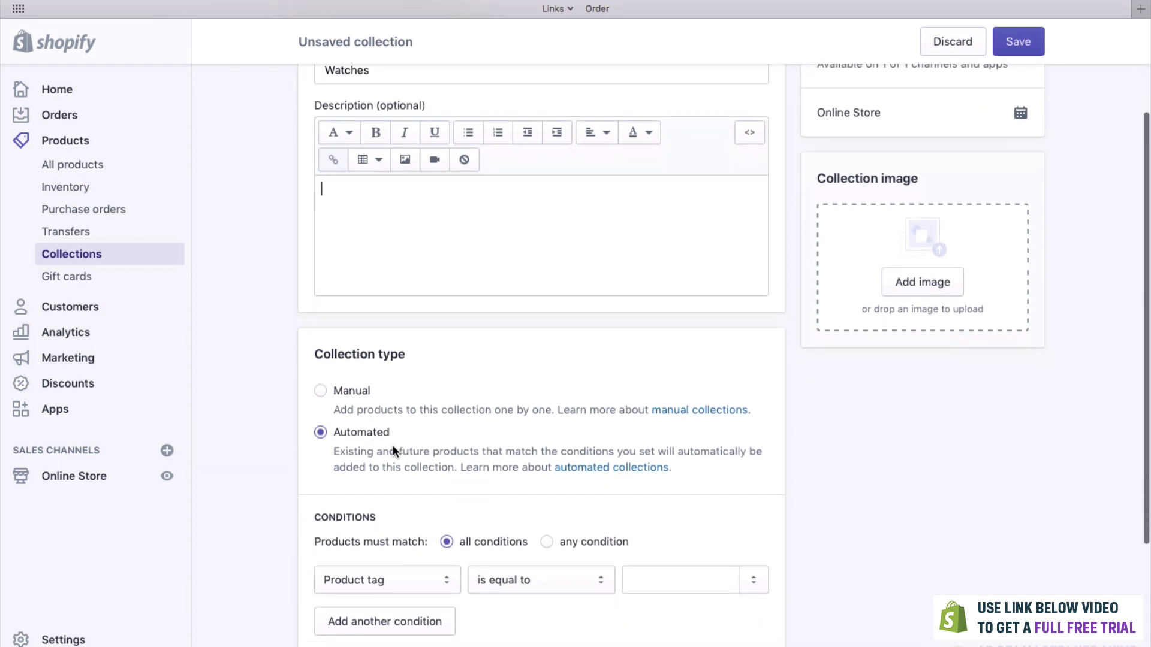
Add the automated condition Product title contains 'watch'
left_click(394, 580)
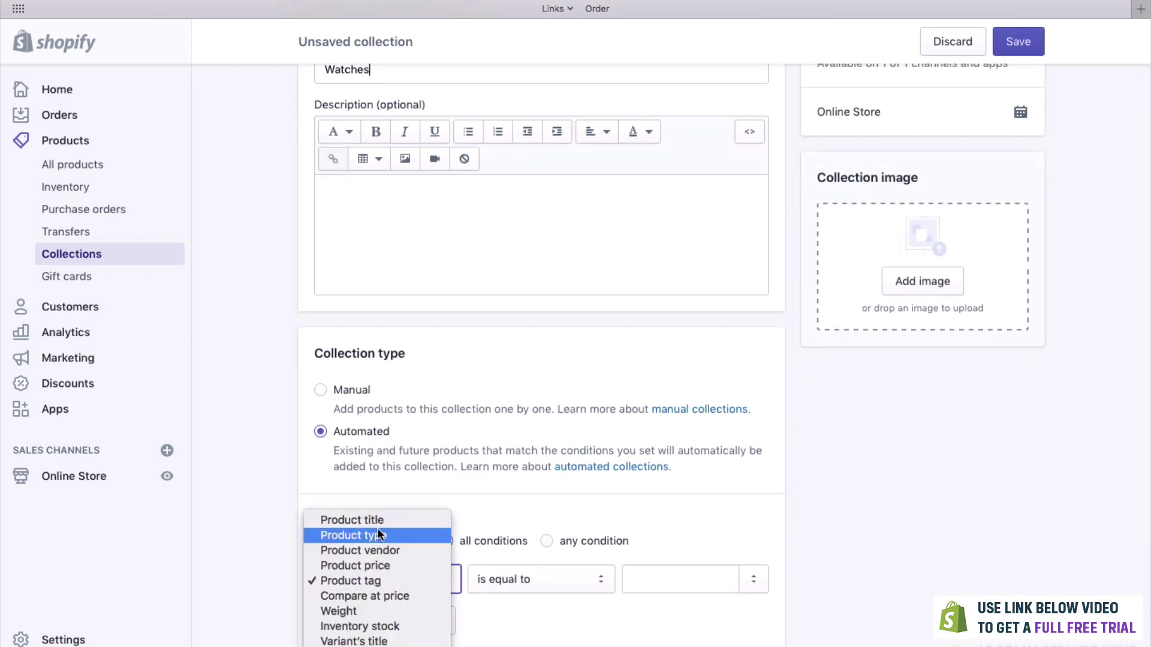
left_click(373, 517)
left_click(659, 579)
type("watch")
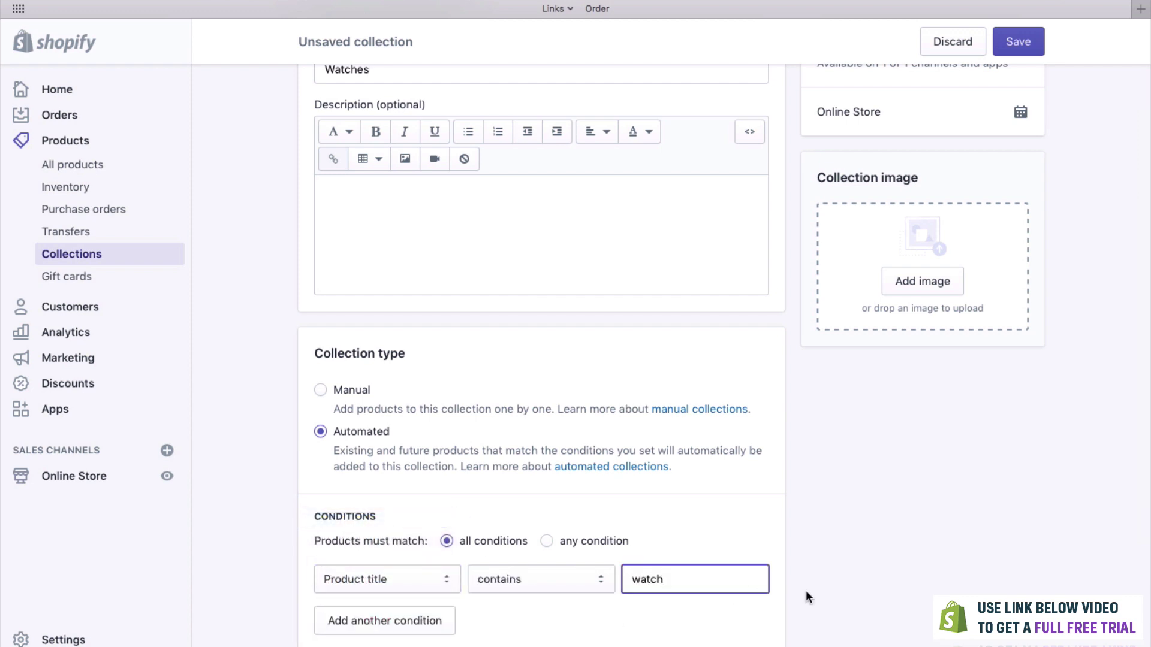
left_click(806, 596)
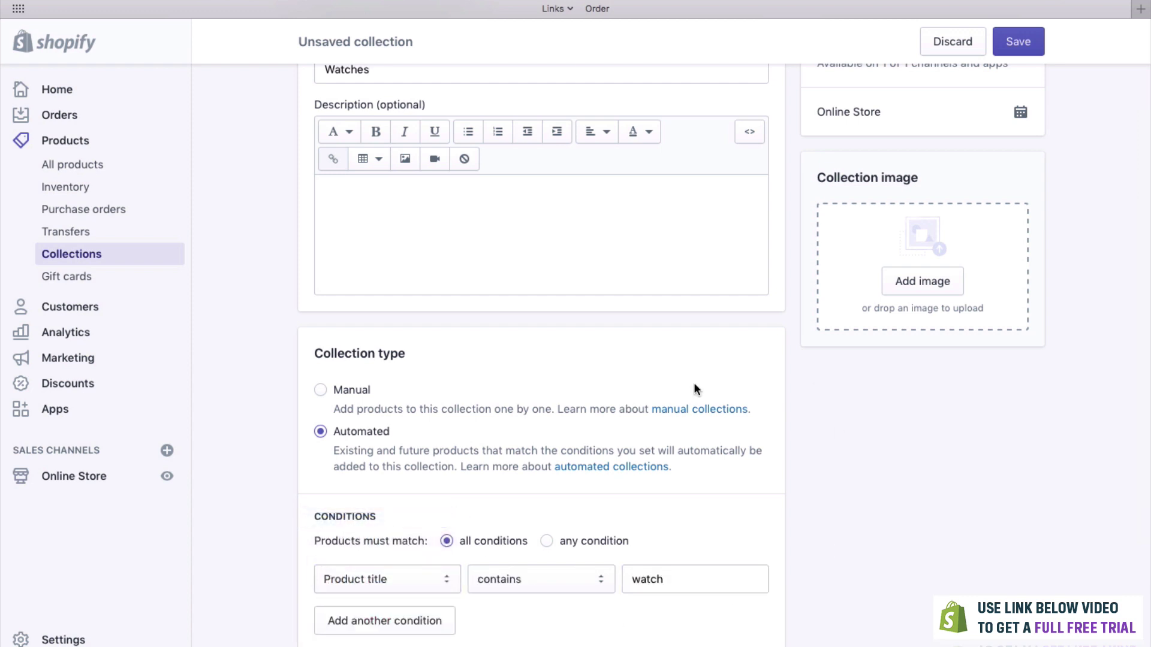
scroll(757, 455, "up", 3)
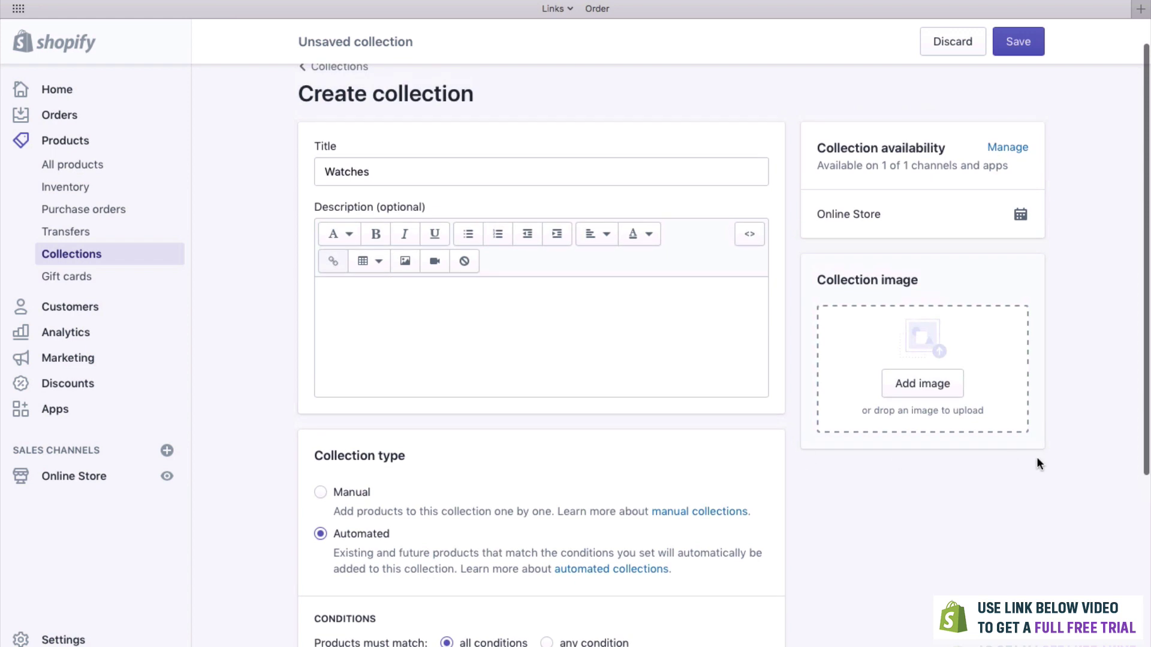
Drag the seated-man photo from Finder in as the collection image
left_click_drag(1146, 415, 1061, 406)
left_click_drag(922, 401, 921, 400)
left_click(1017, 361)
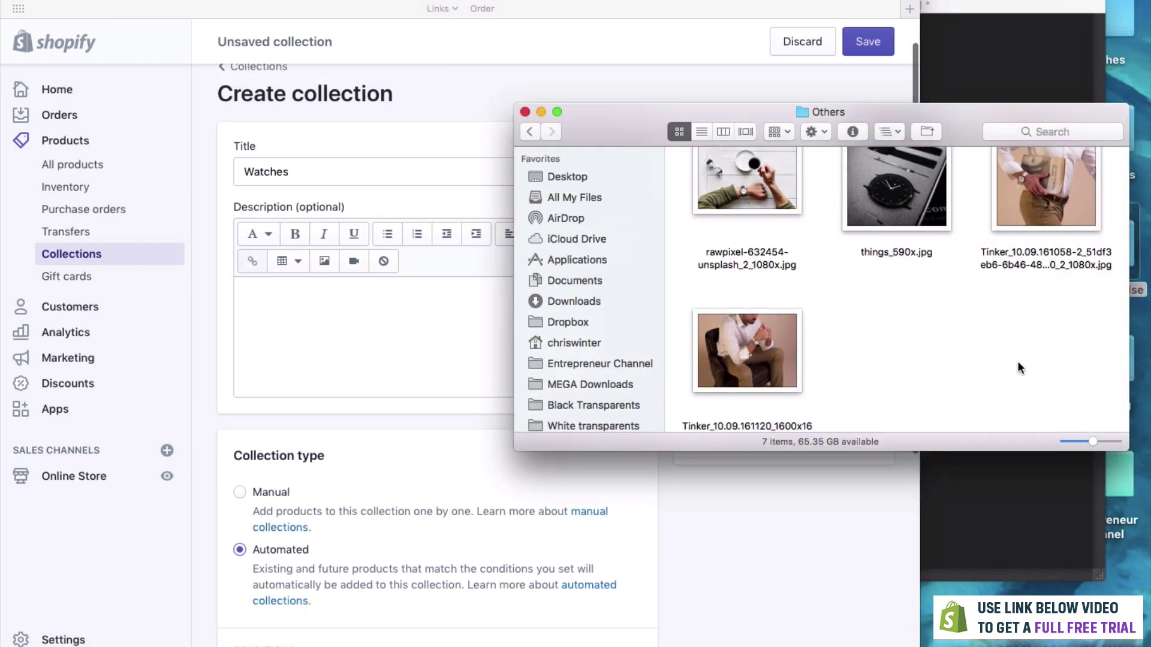
left_click_drag(880, 111, 1089, 197)
left_click_drag(983, 447, 702, 384)
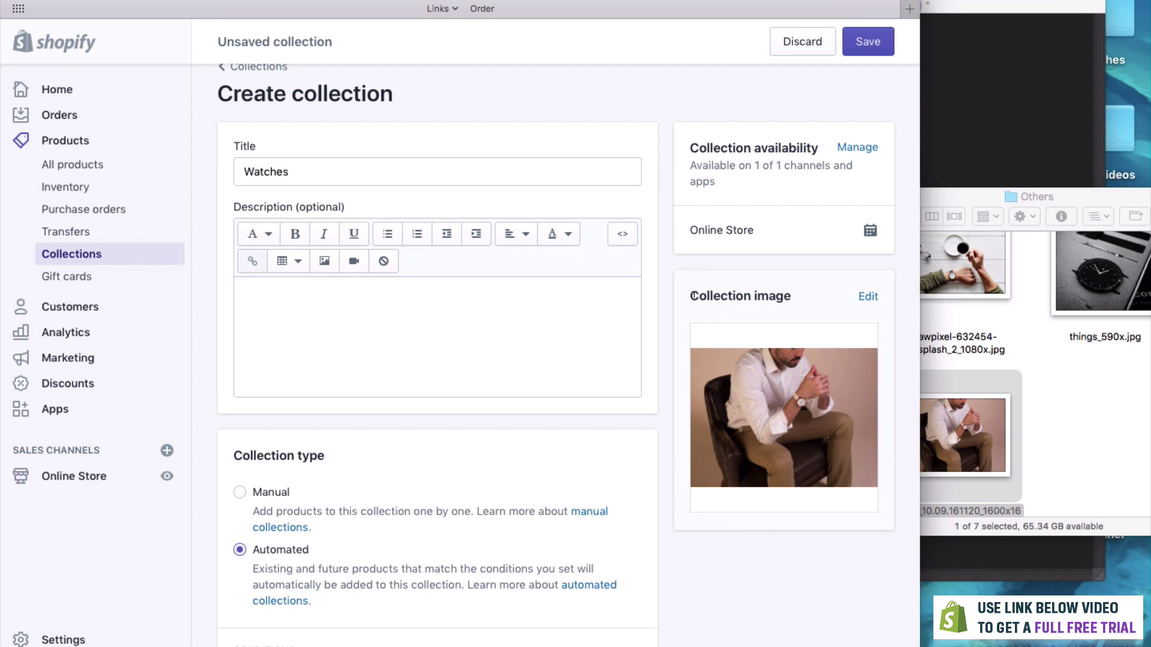
Save the Watches collection and return to the collections list
scroll(683, 293, "up", 1)
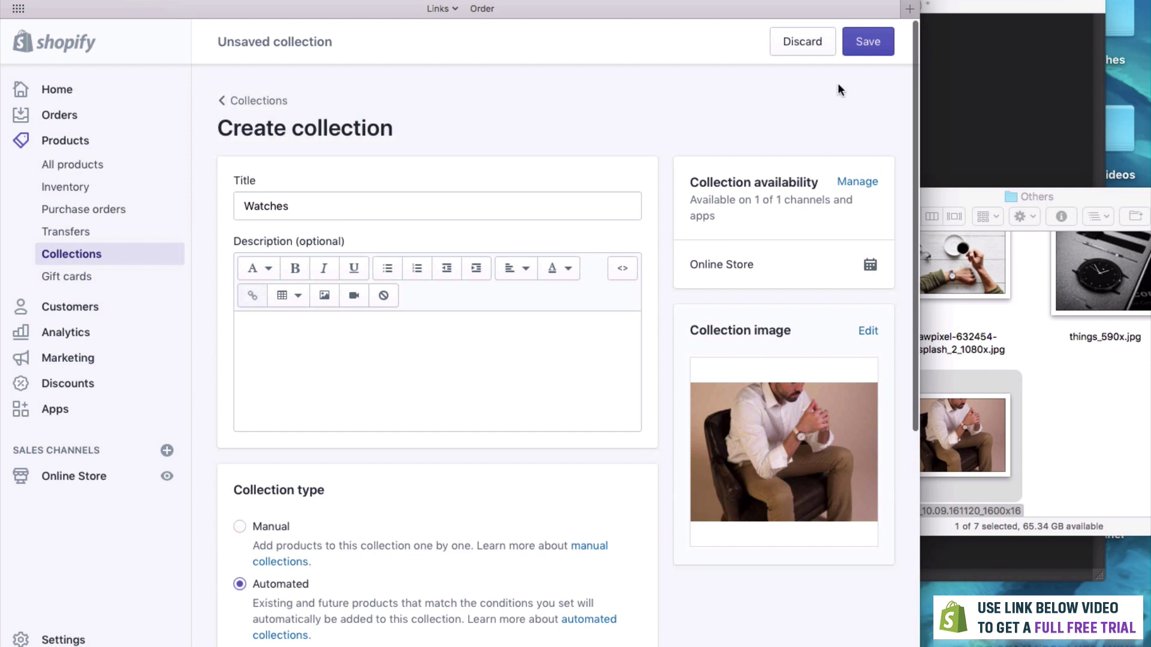
left_click(870, 44)
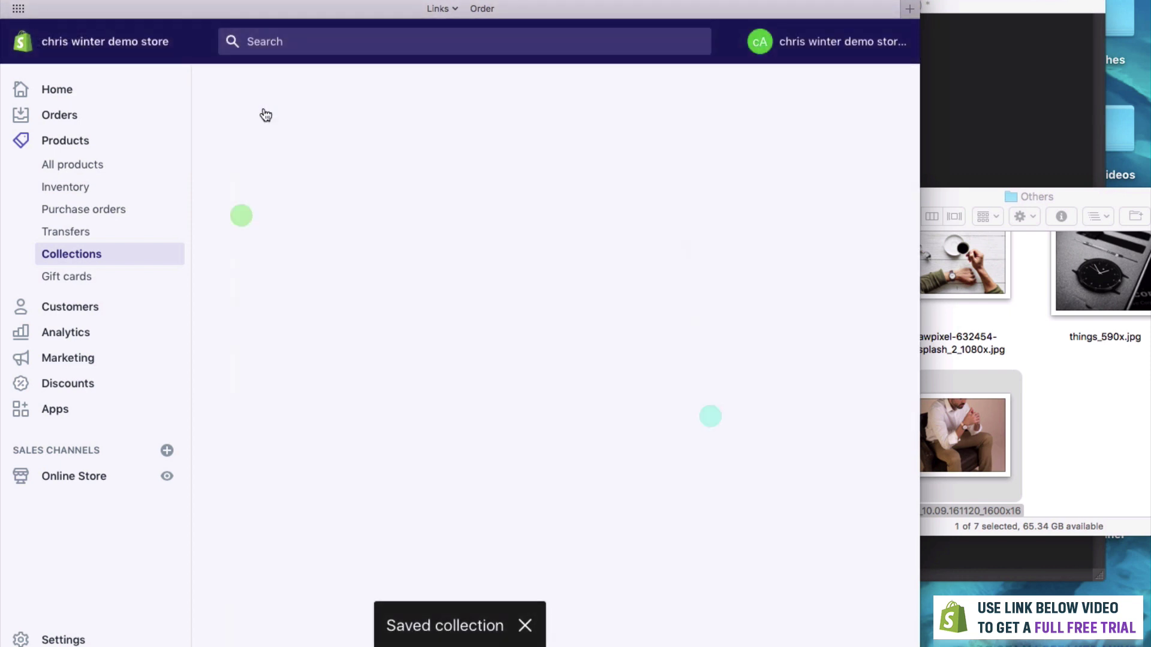
left_click(257, 101)
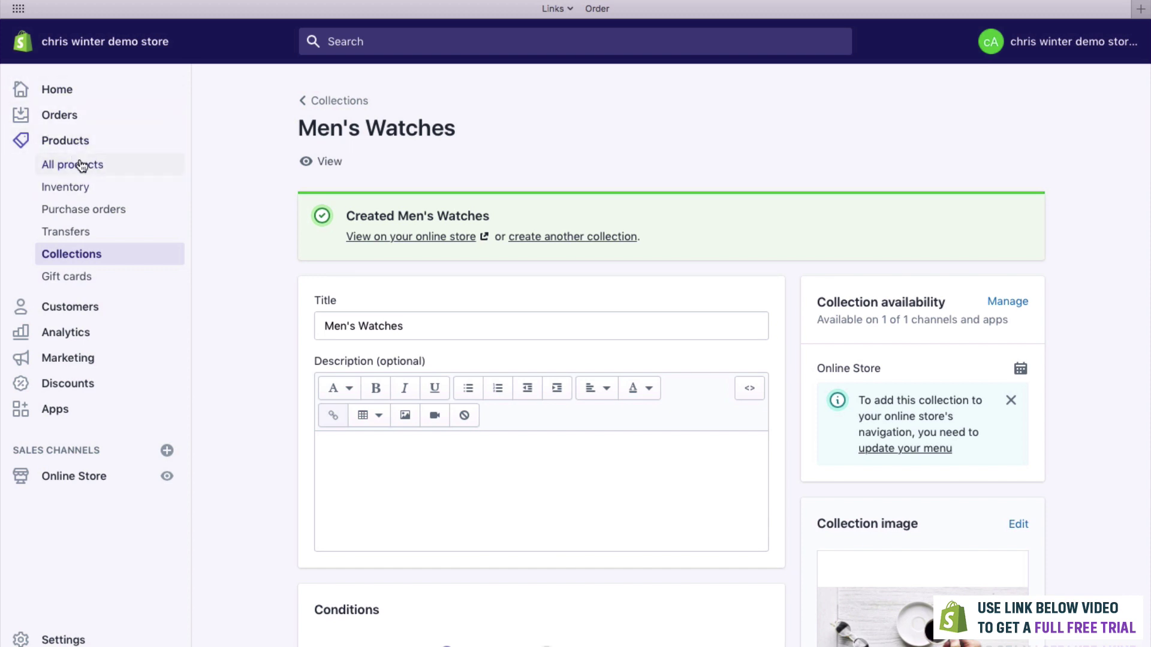
left_click(81, 163)
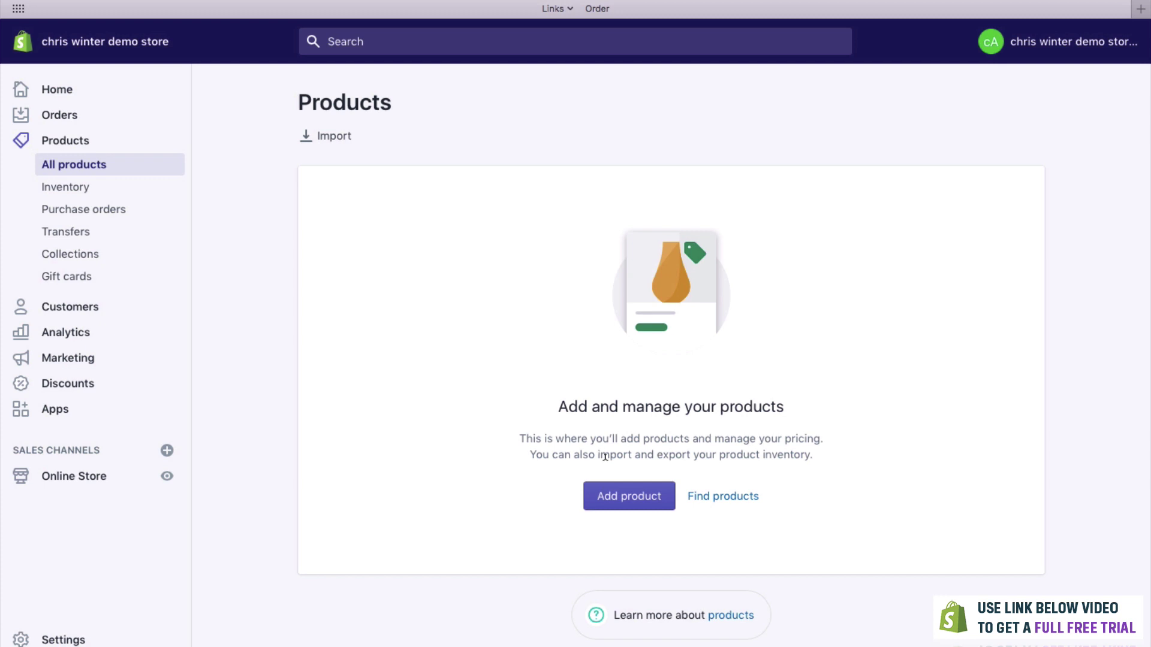
left_click(635, 503)
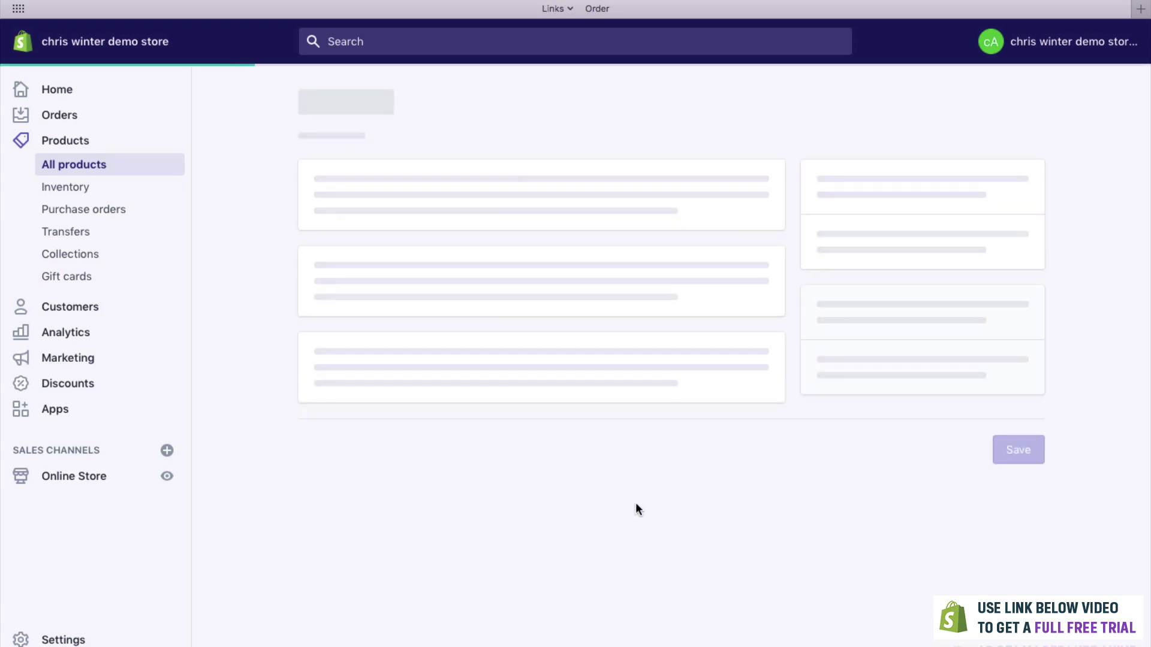
left_click(599, 193)
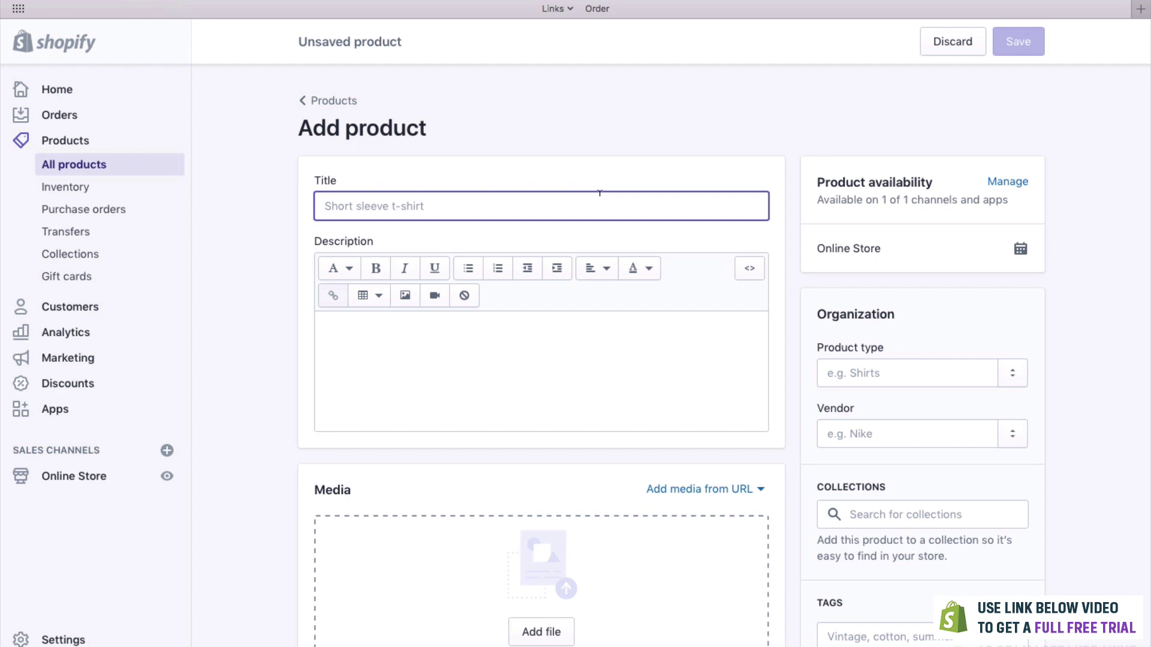
type("Gold Men's Watch")
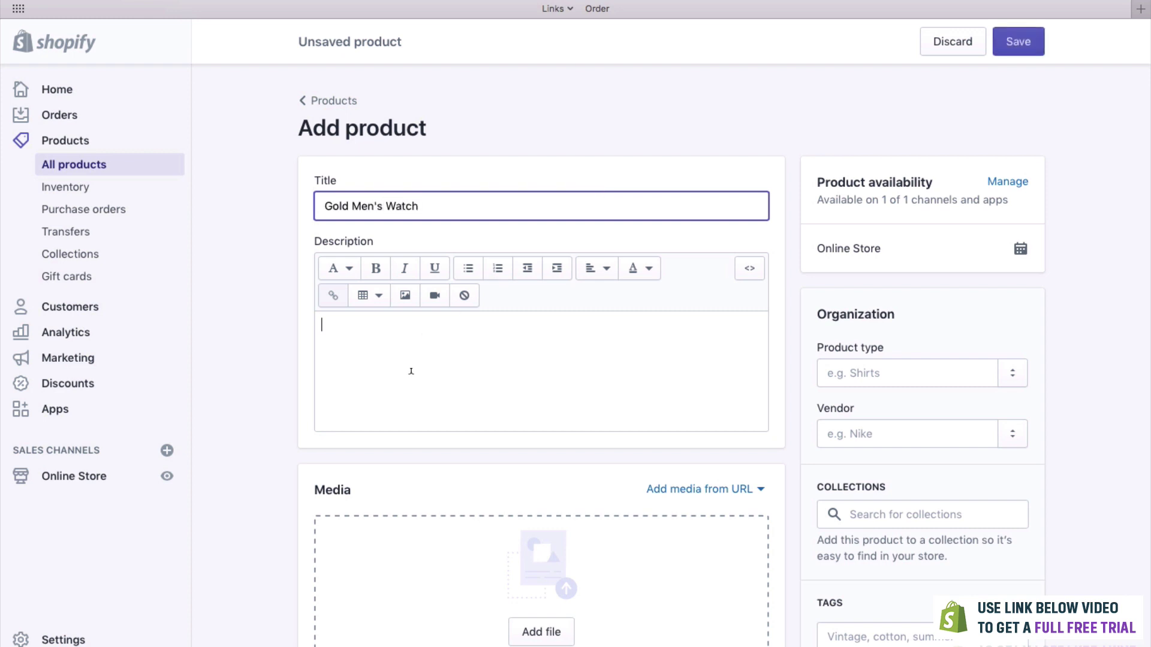
left_click(411, 372)
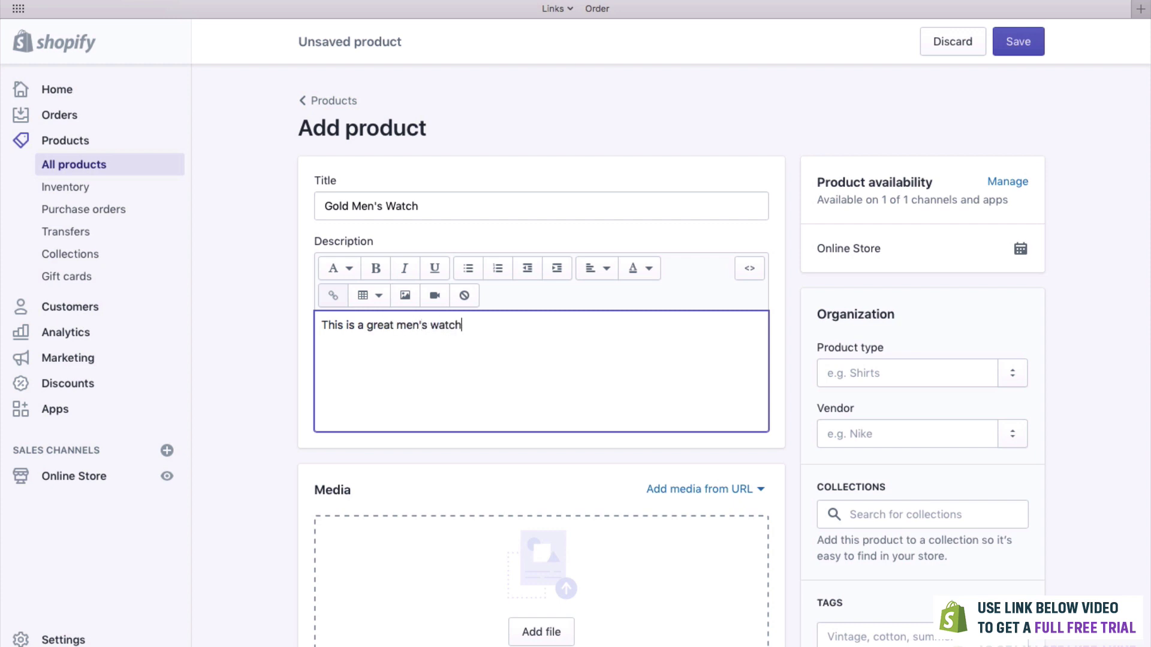
scroll(727, 410, "down", 3)
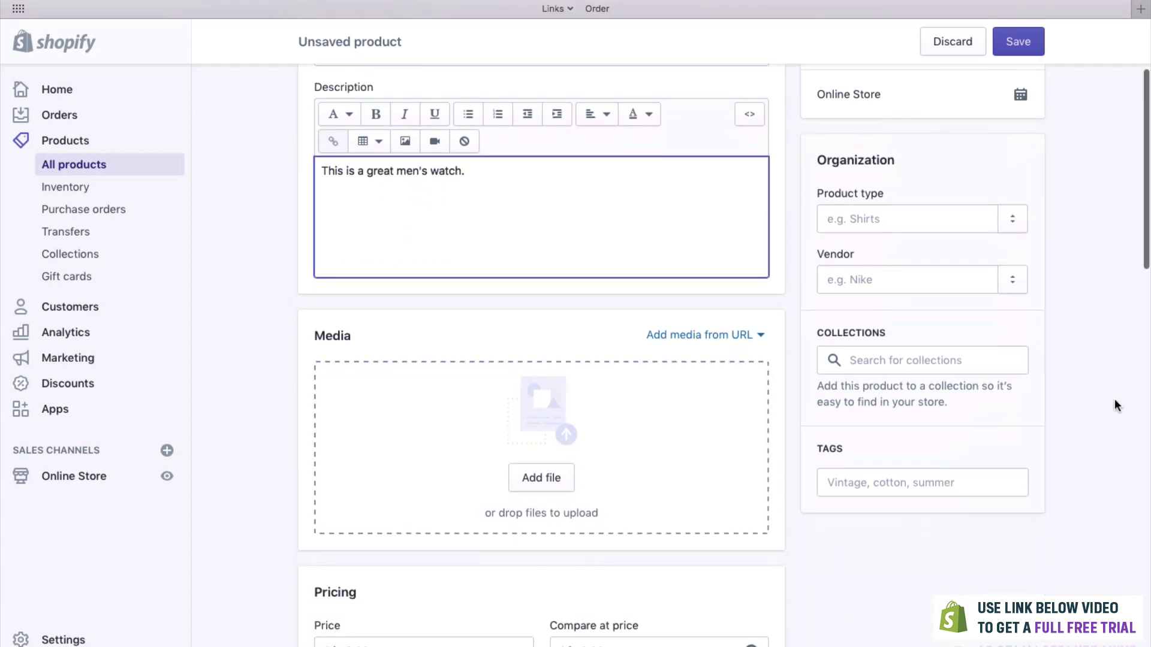
Upload the black, brown and navy strap watch photos from the Products/1 folder into Media
left_click_drag(938, 326, 912, 328)
left_click(956, 330)
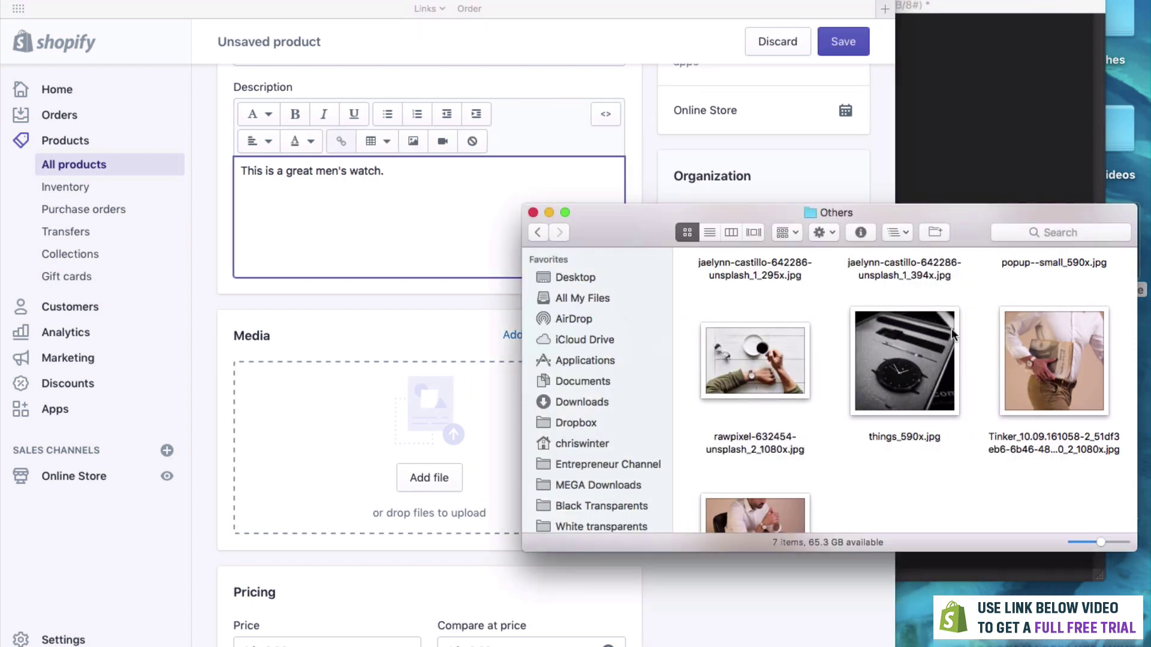
scroll(769, 310, "up", 2)
left_click(540, 231)
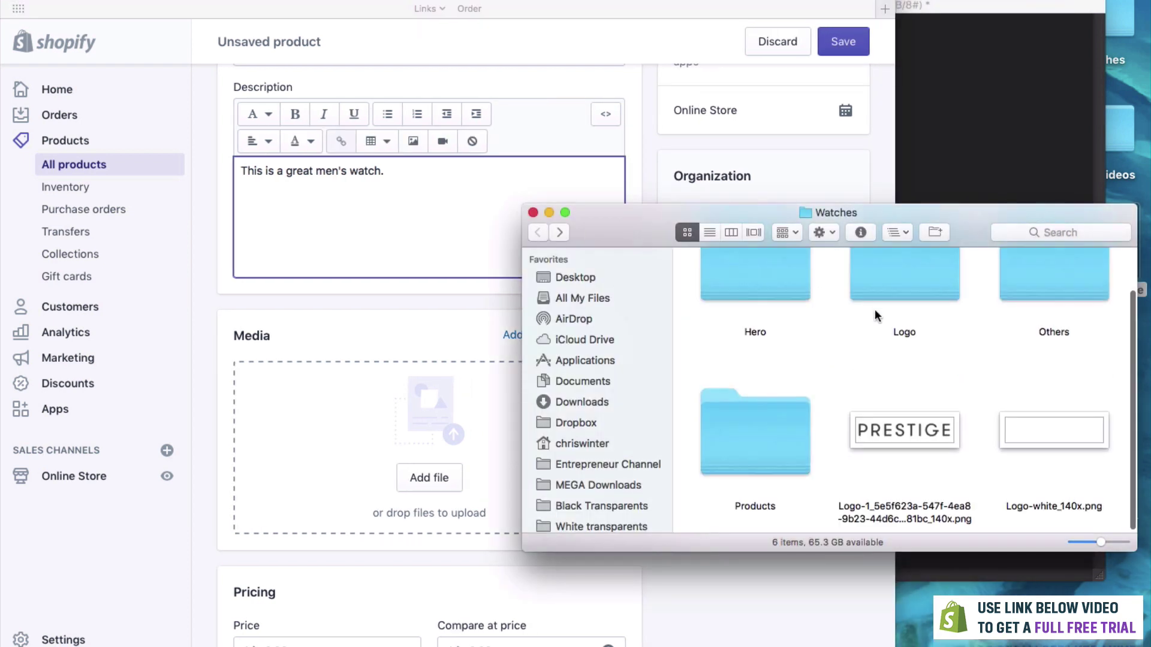
double_click(761, 427)
double_click(750, 300)
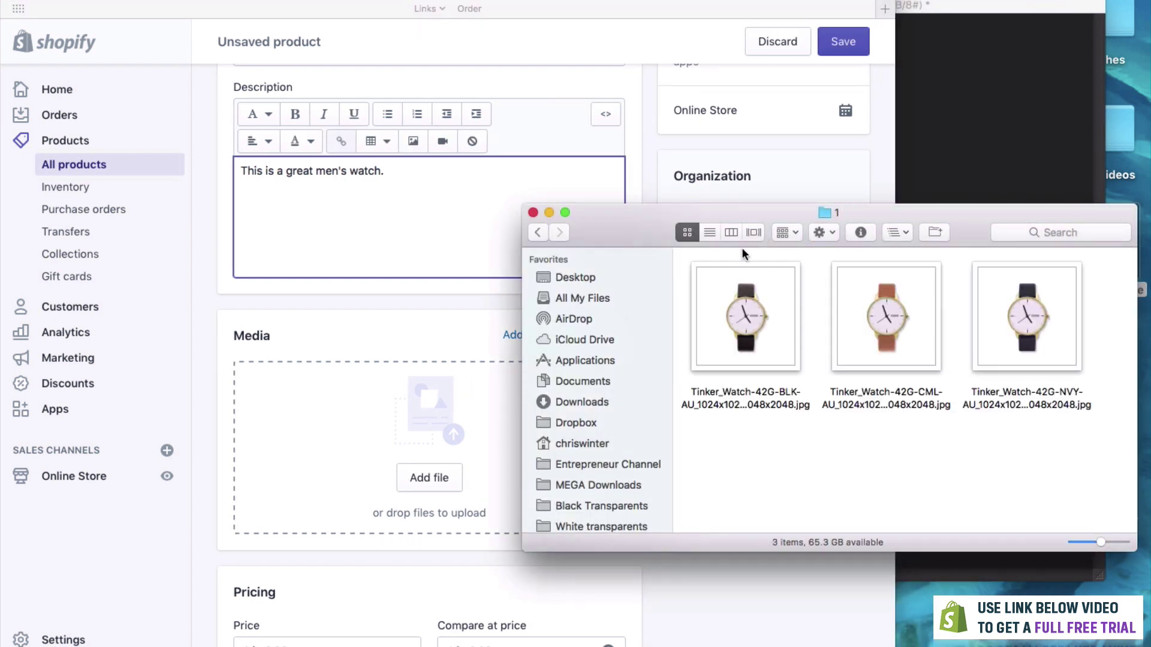
left_click_drag(741, 214, 918, 237)
left_click_drag(922, 341, 446, 418)
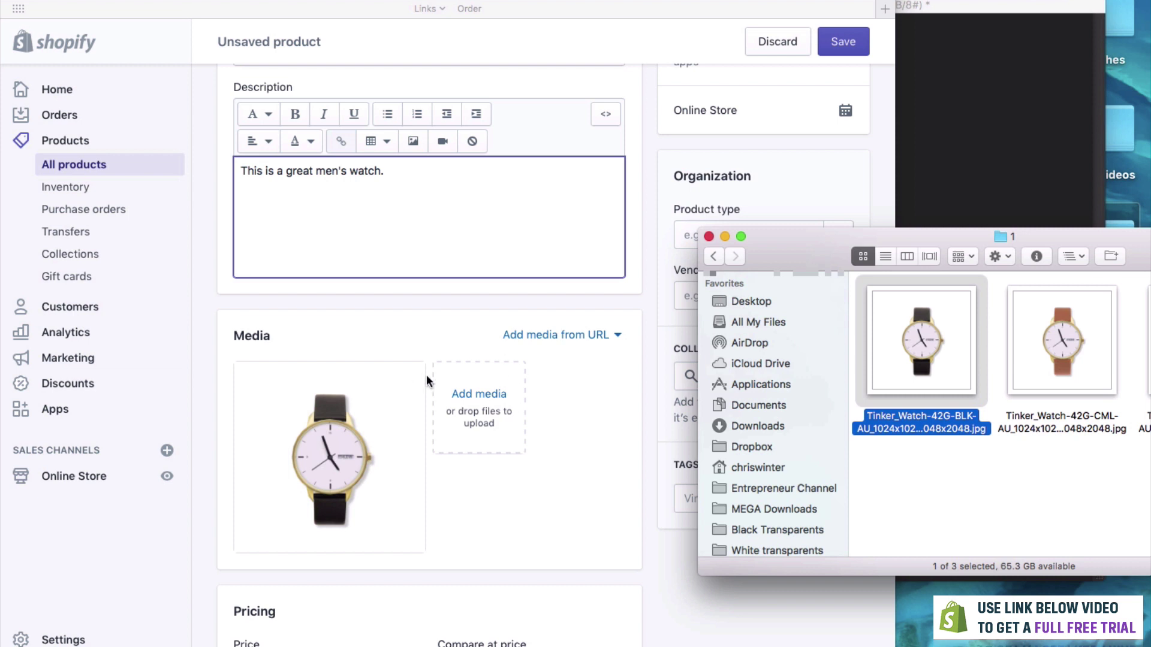
left_click_drag(933, 236, 760, 235)
left_click_drag(1048, 442, 462, 411)
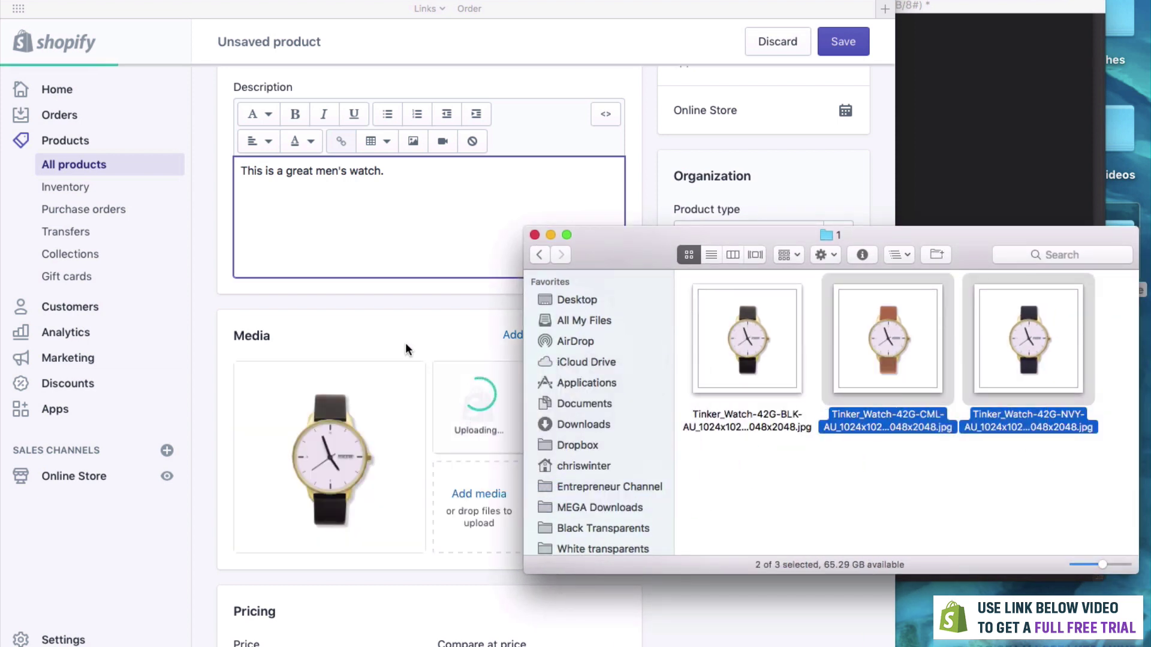
Reorder the media thumbnails so the black-strap watch is the main image
left_click(403, 339)
mouse_move(515, 378)
left_click_drag(514, 378, 372, 398)
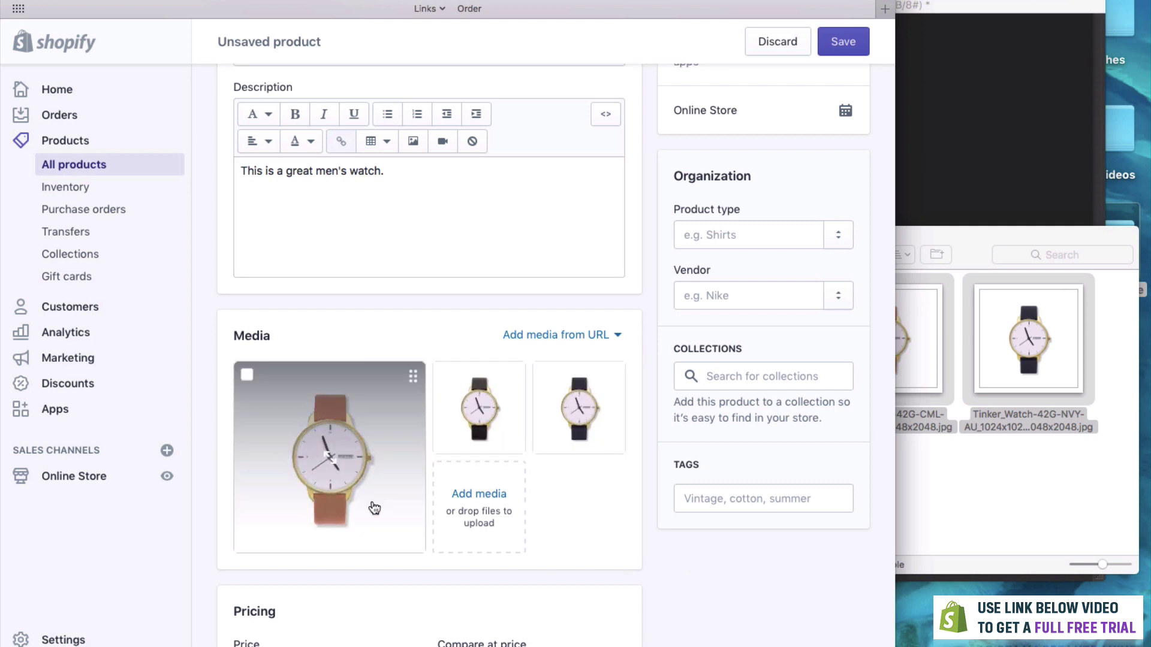
mouse_move(613, 384)
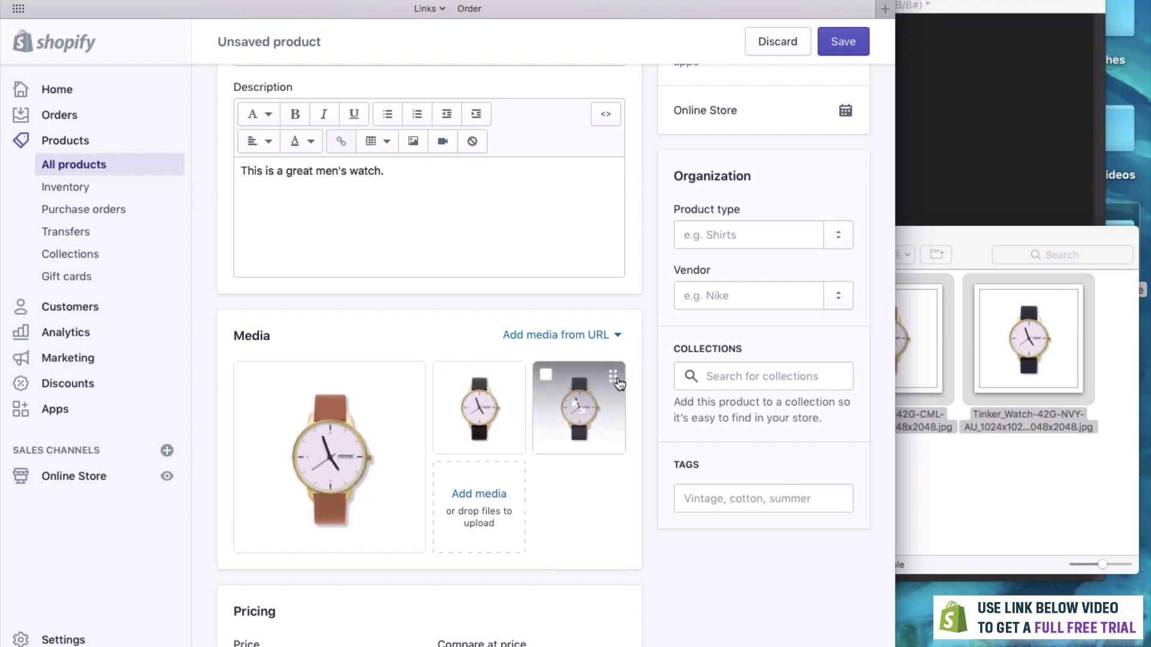
left_click_drag(613, 383, 331, 408)
Set the product price to A$150.00 with a compare-at price of A$200.00
scroll(354, 398, "down", 3)
left_click(300, 572)
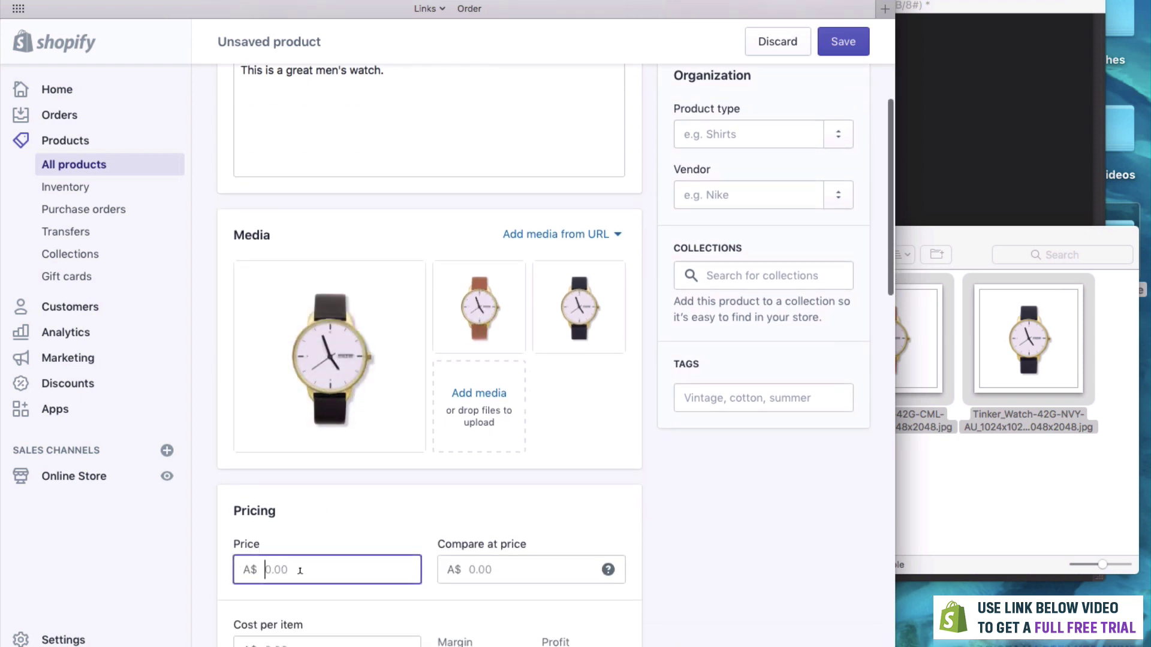
type("150")
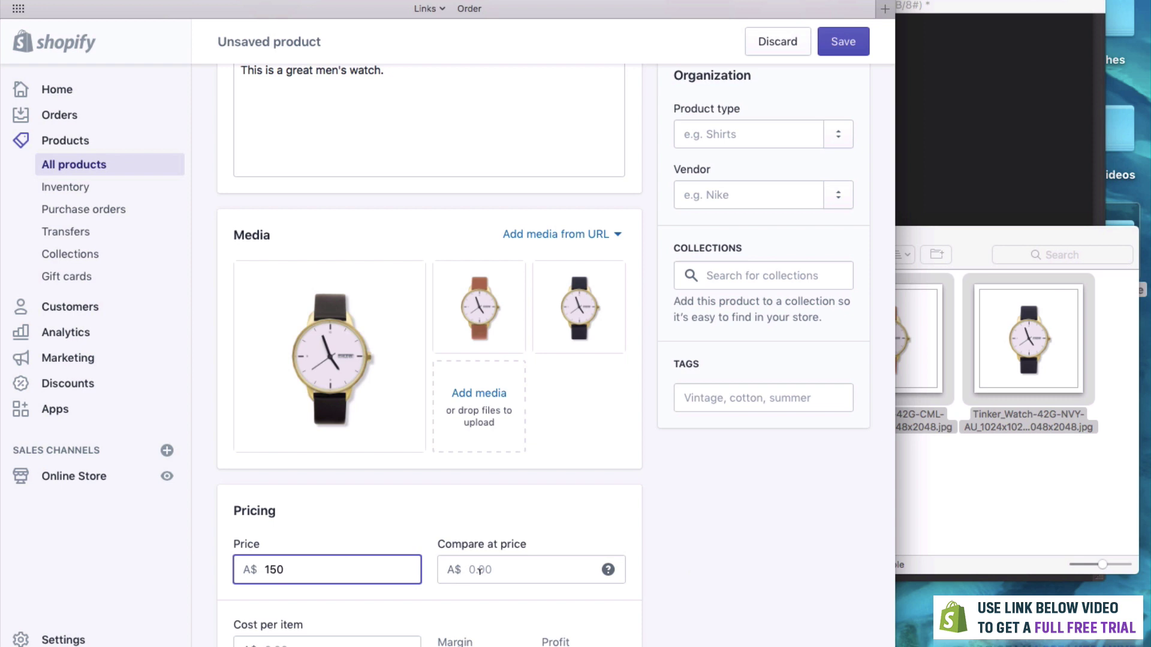
left_click(504, 572)
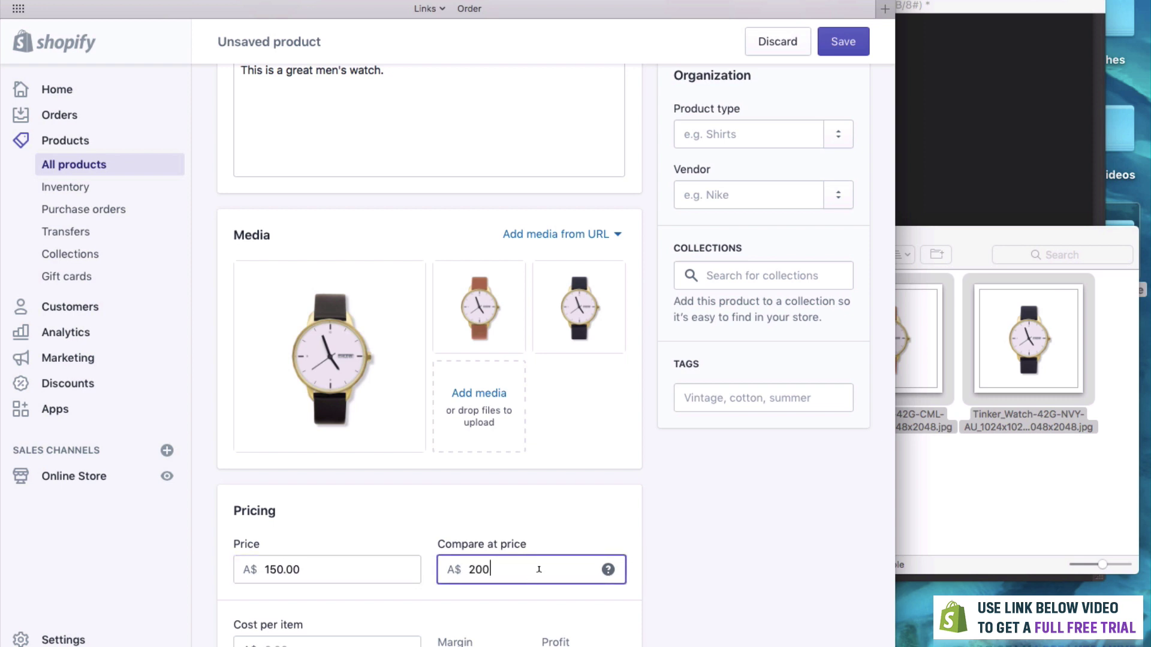
scroll(514, 545, "down", 5)
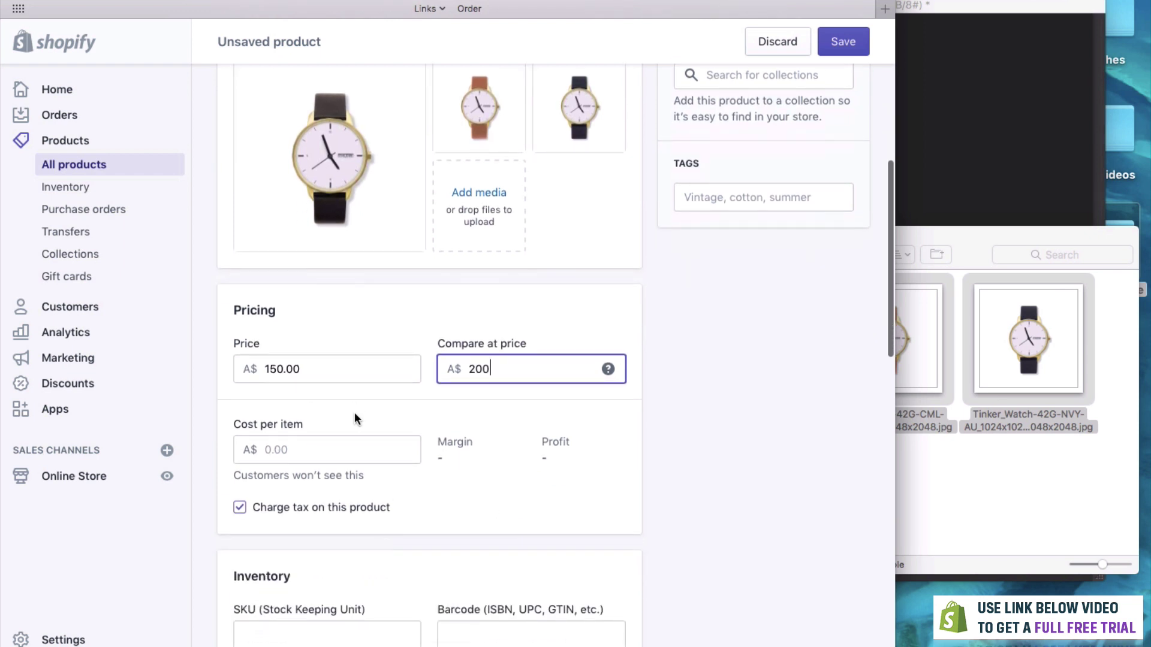
scroll(439, 441, "down", 3)
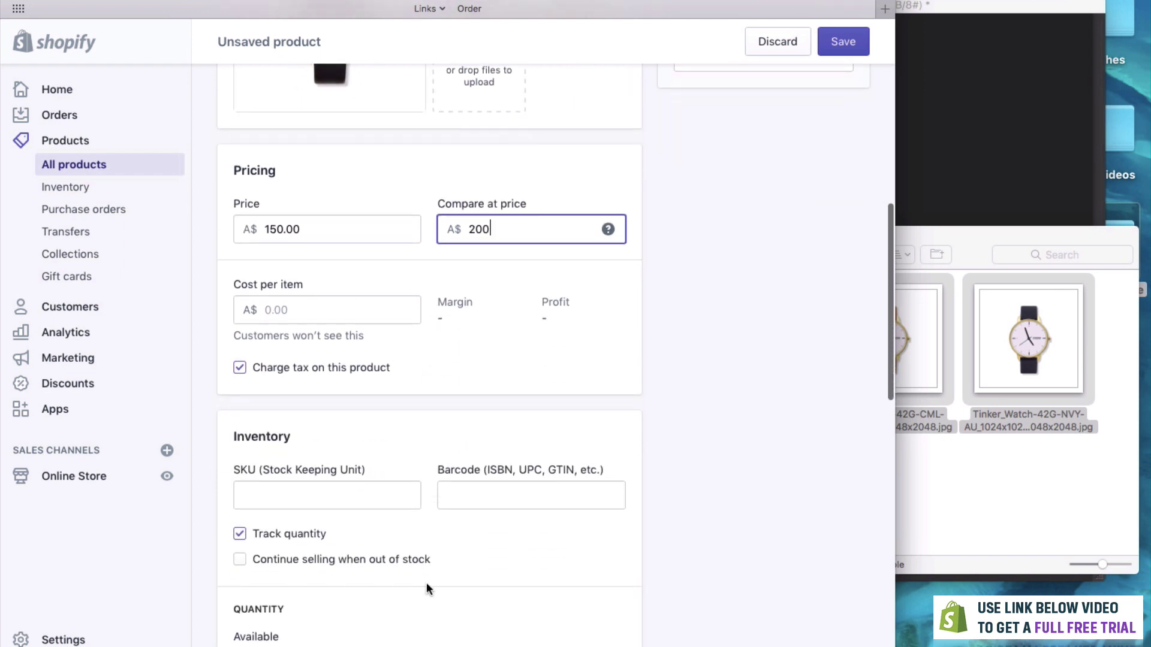
scroll(517, 485, "down", 1)
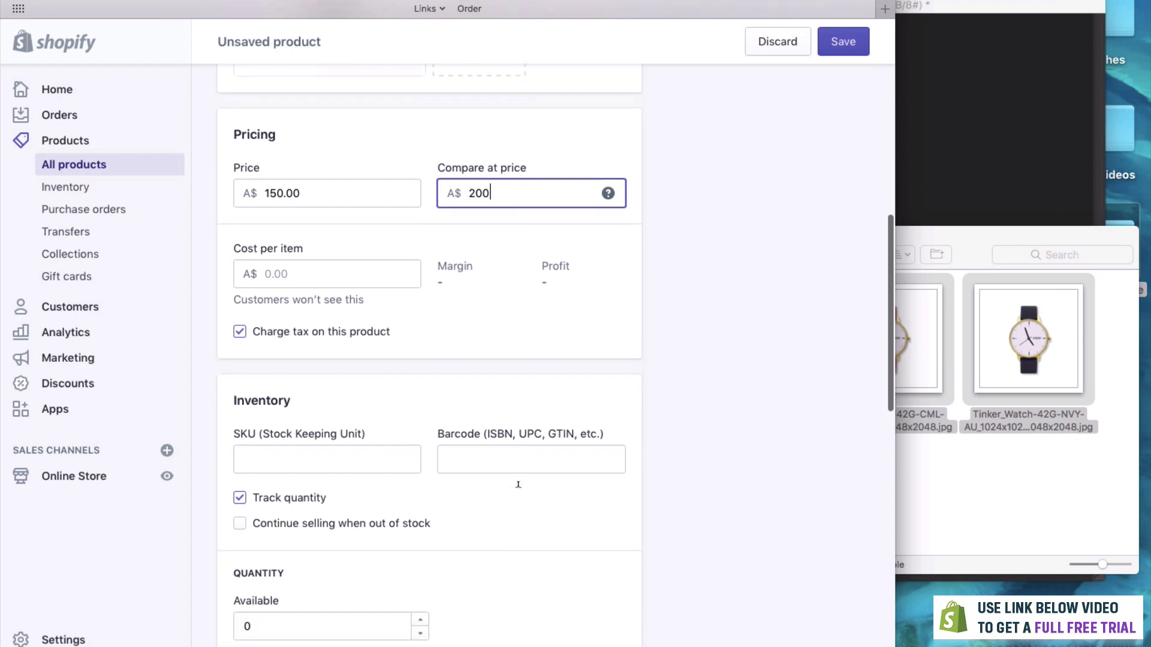
scroll(516, 487, "down", 4)
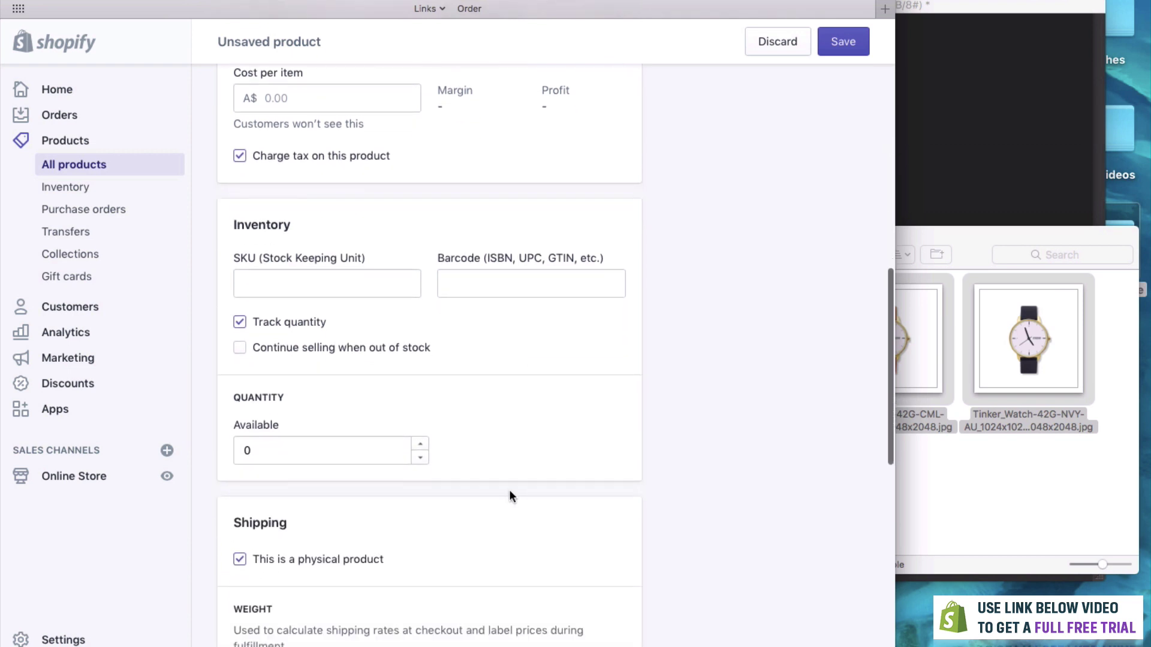
scroll(509, 489, "down", 1)
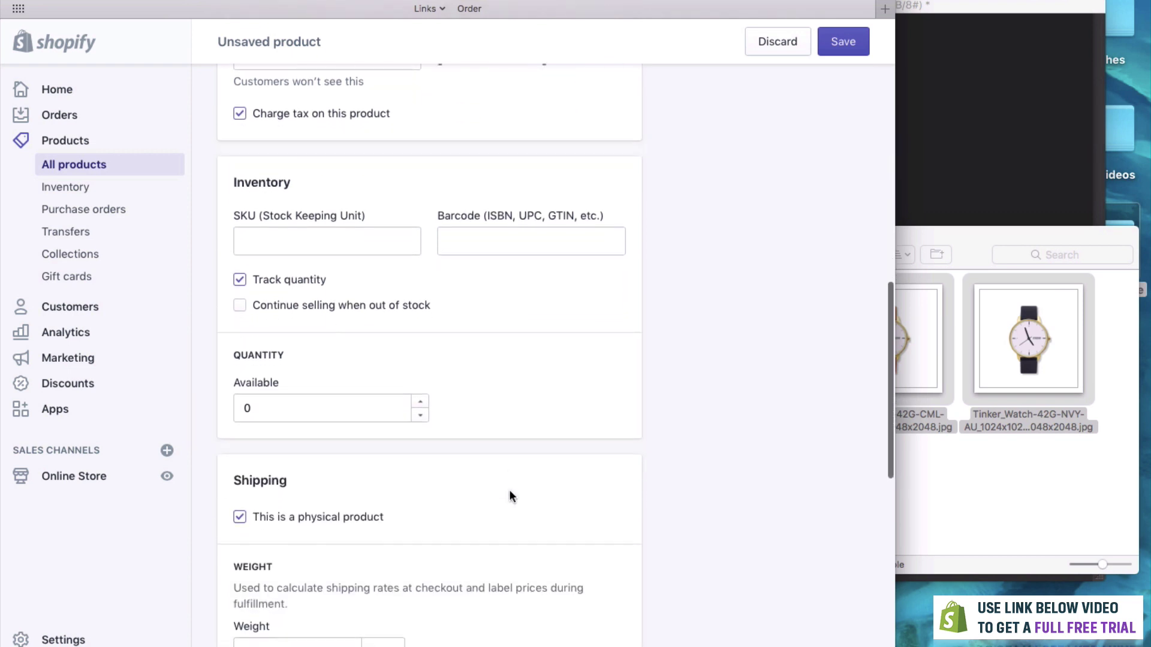
left_click(239, 279)
scroll(744, 387, "down", 2)
scroll(744, 386, "up", 15)
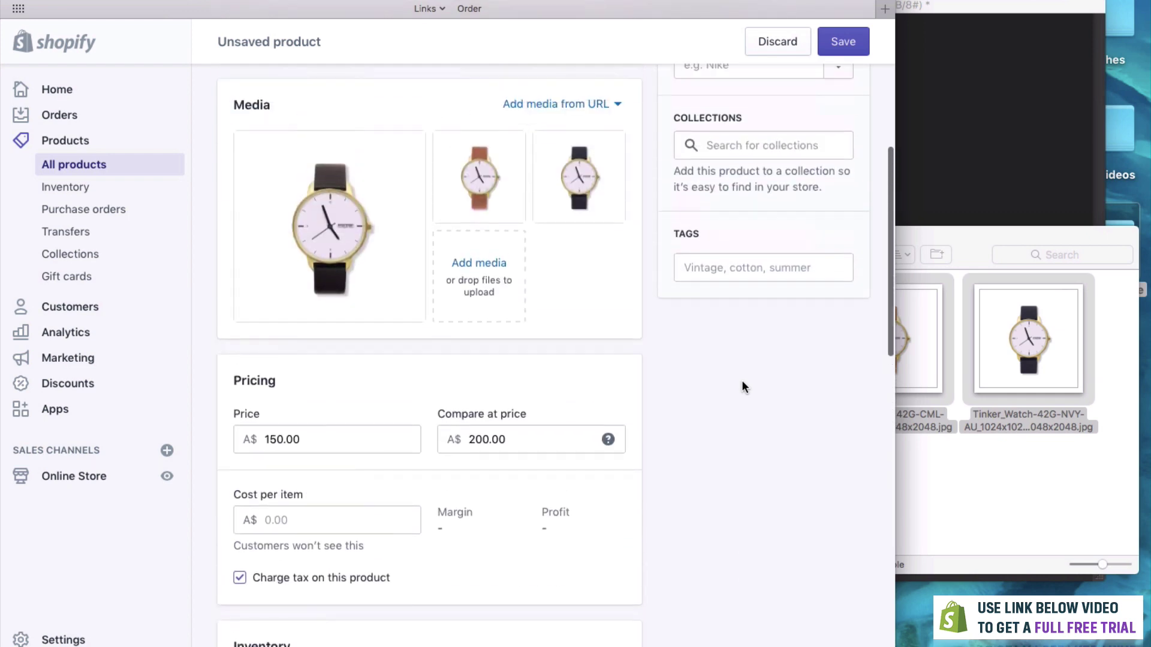
scroll(742, 380, "up", 4)
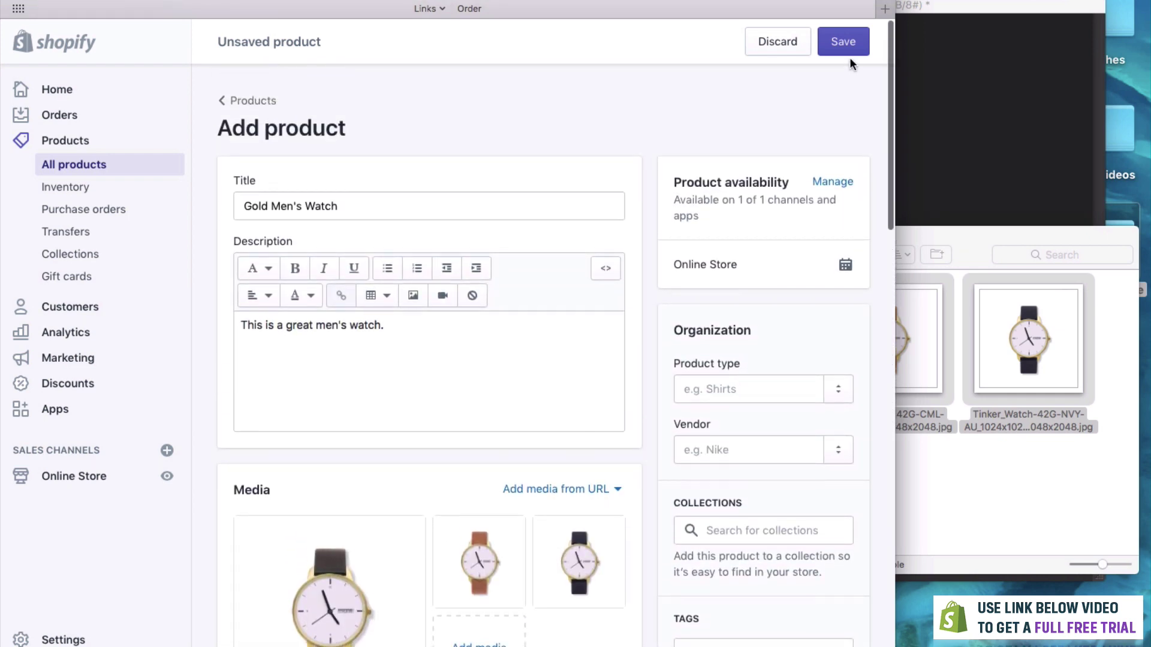
left_click(843, 42)
scroll(839, 108, "down", 3)
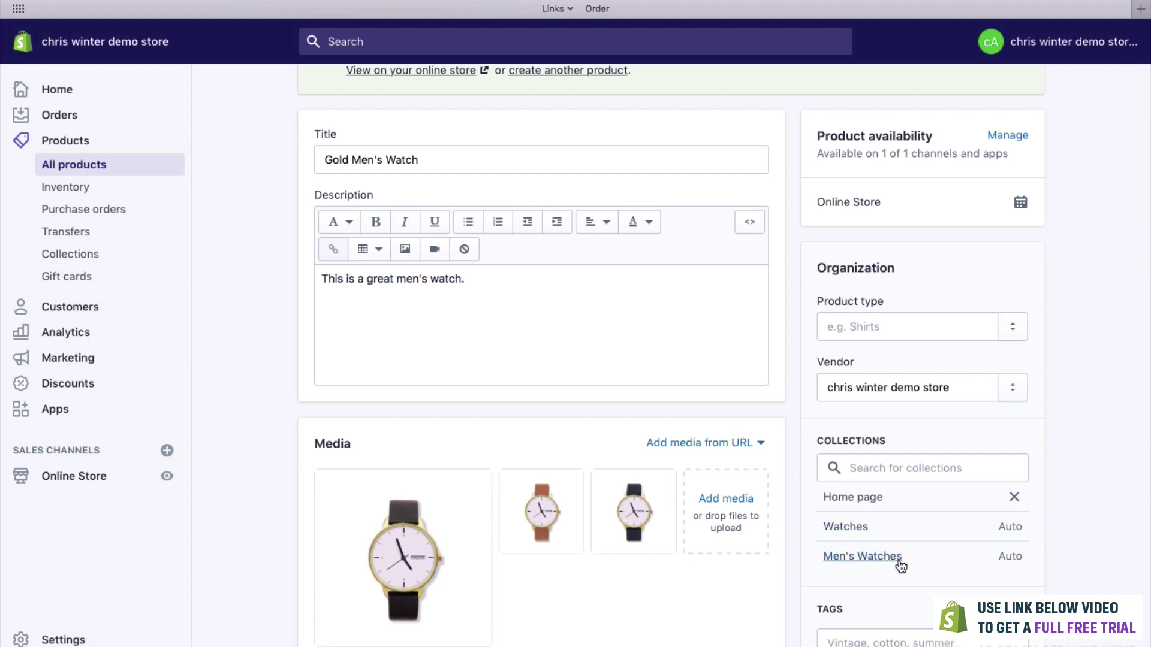
scroll(906, 569, "up", 5)
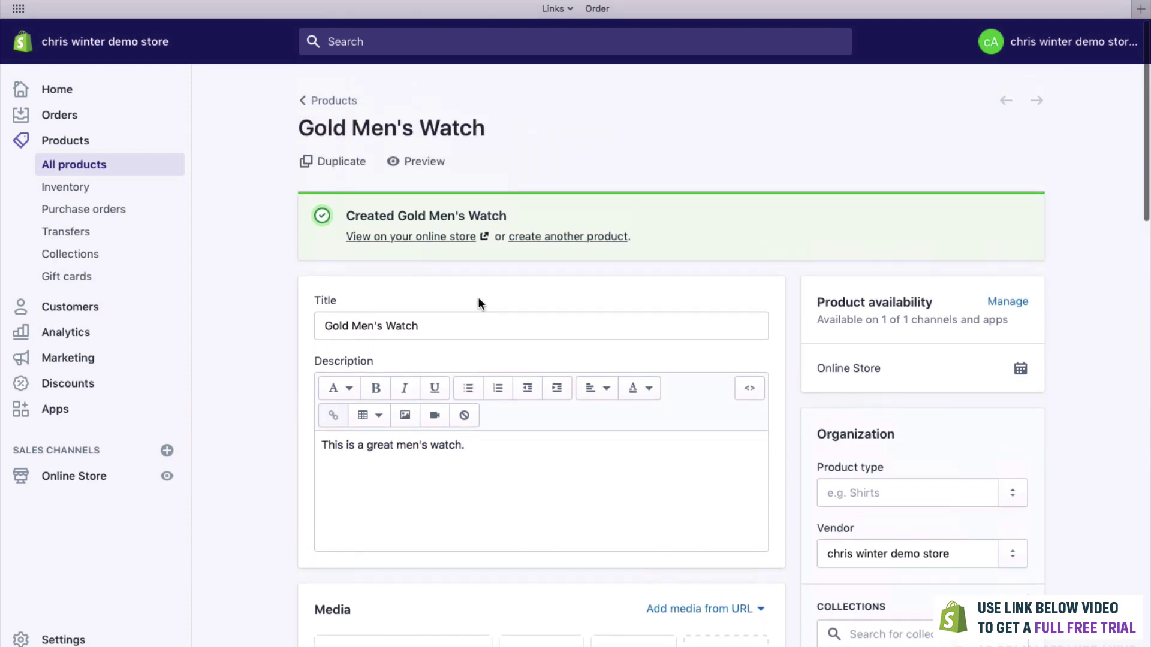
left_click(395, 238)
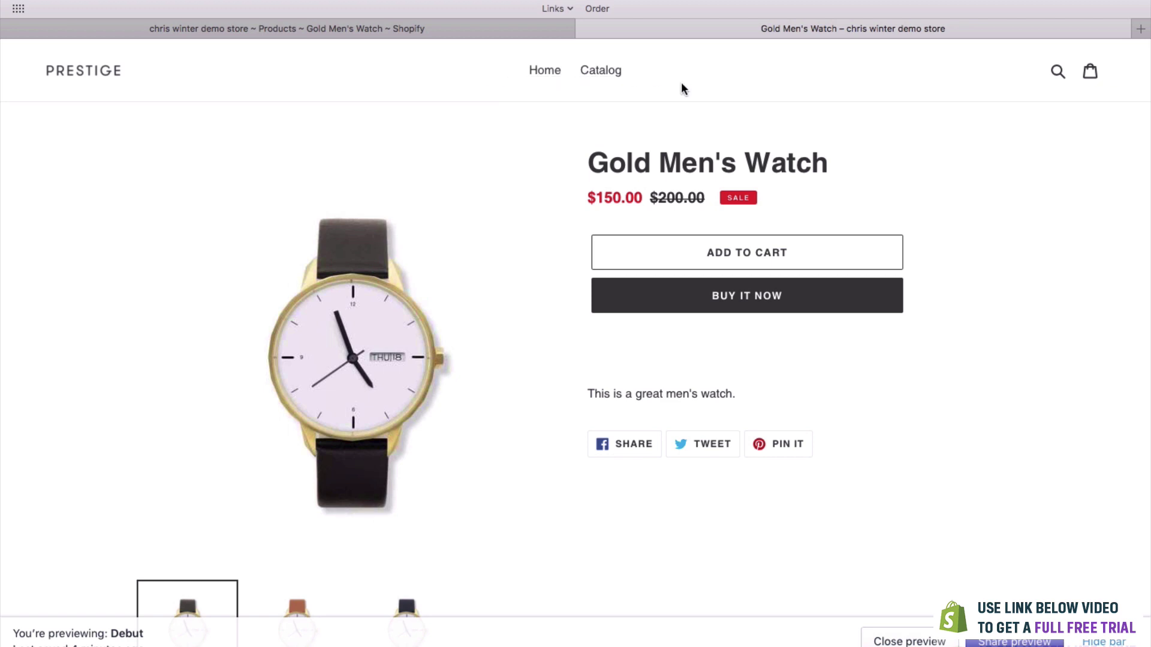
left_click(1125, 642)
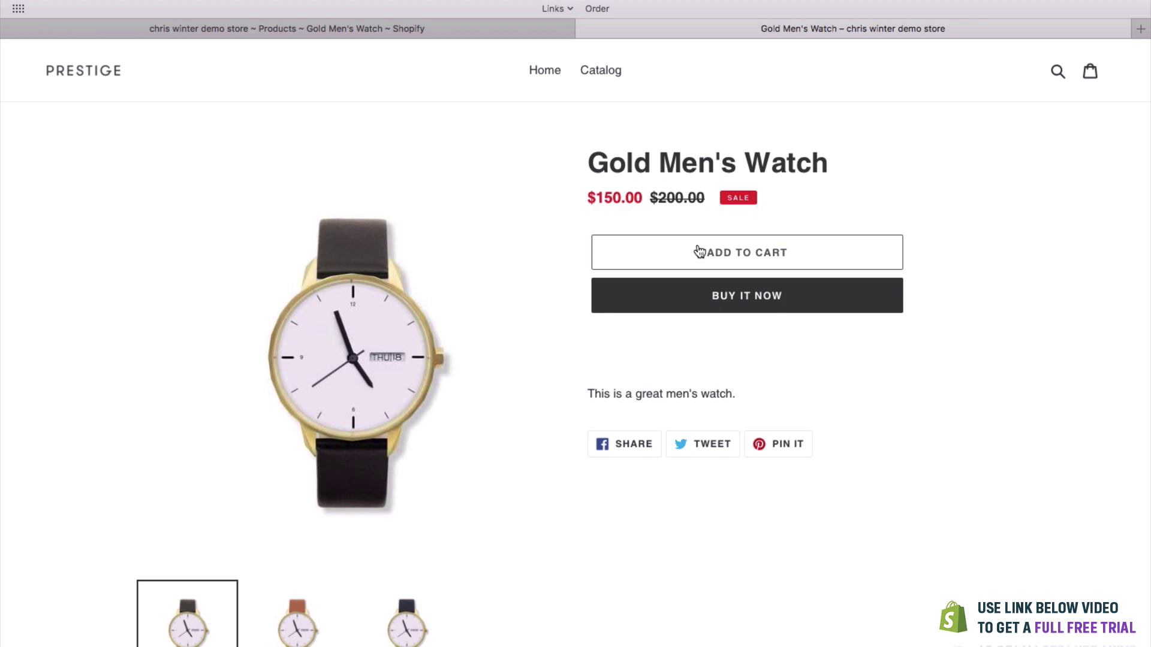
scroll(731, 300, "down", 1)
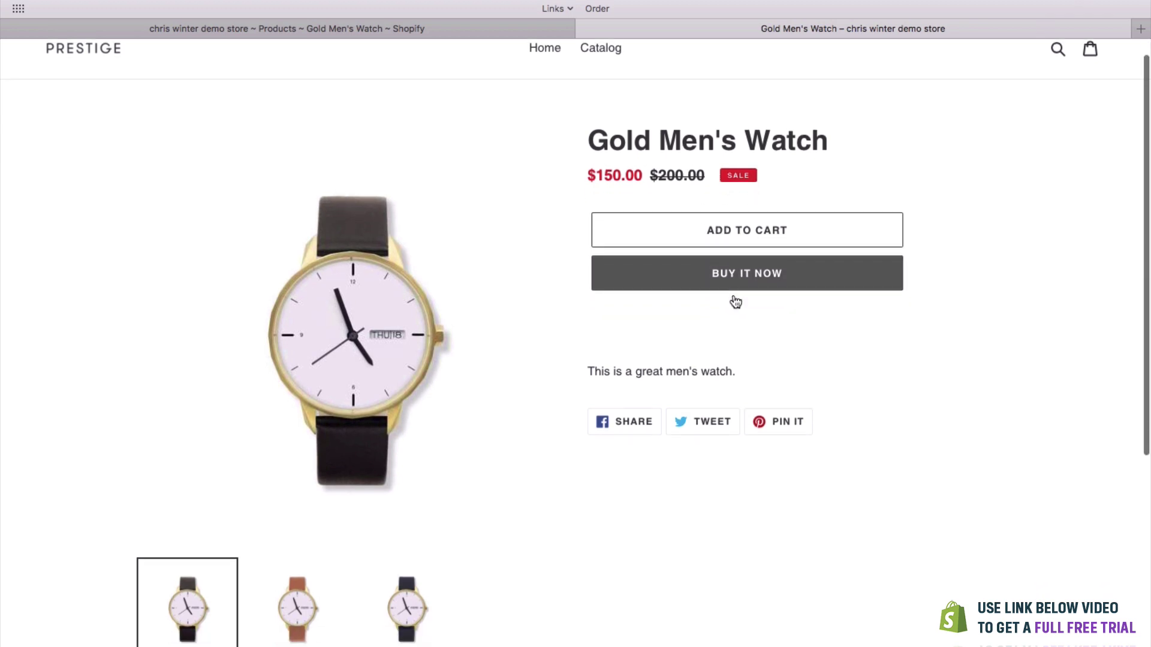
Cycle the gallery through the brown, navy and black watch photos
left_click(288, 611)
left_click(403, 600)
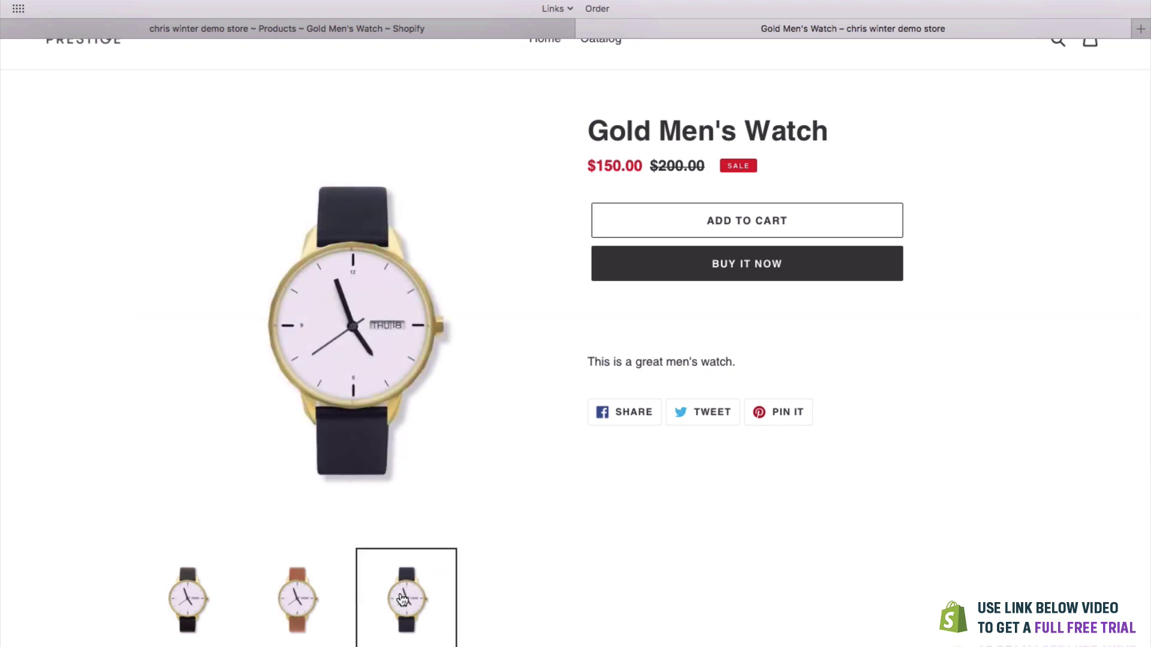
left_click(267, 591)
left_click(186, 595)
mouse_move(336, 359)
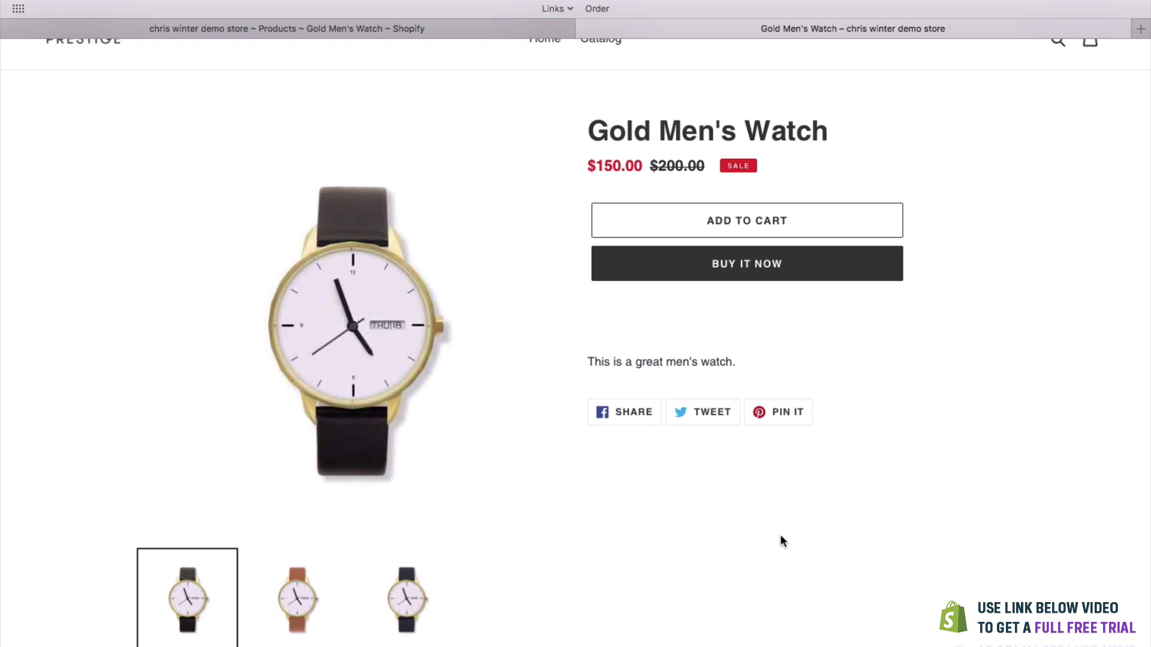
scroll(779, 534, "down", 4)
scroll(779, 534, "up", 5)
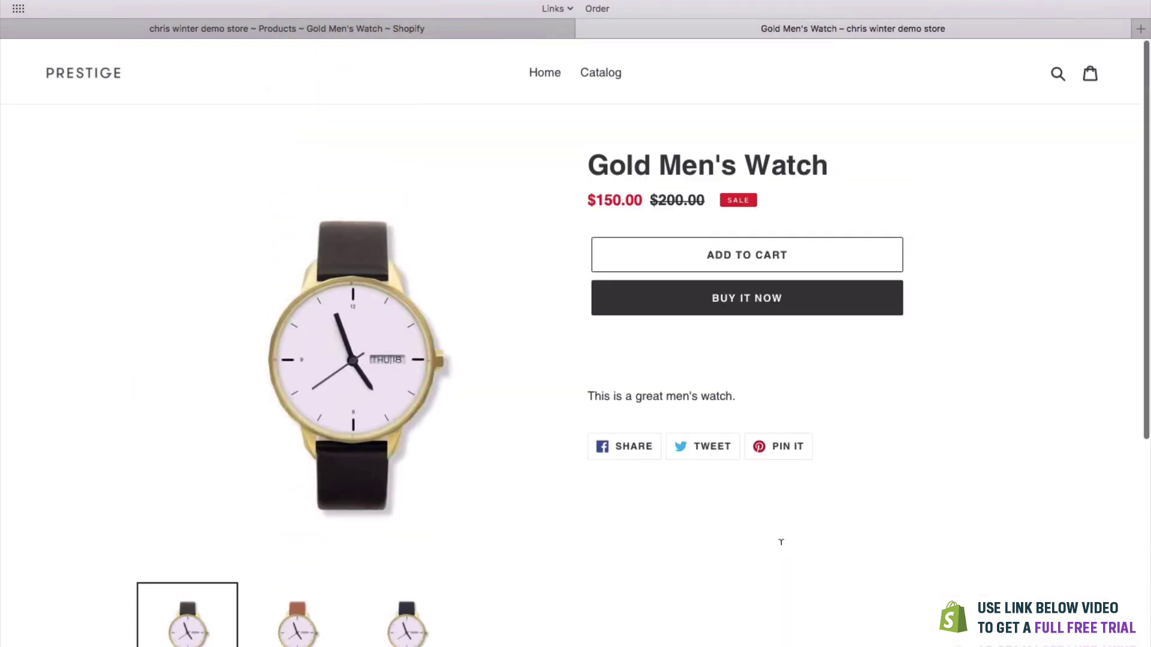
Scroll through the store's home page, then return to the admin products list of three watches
left_click(91, 70)
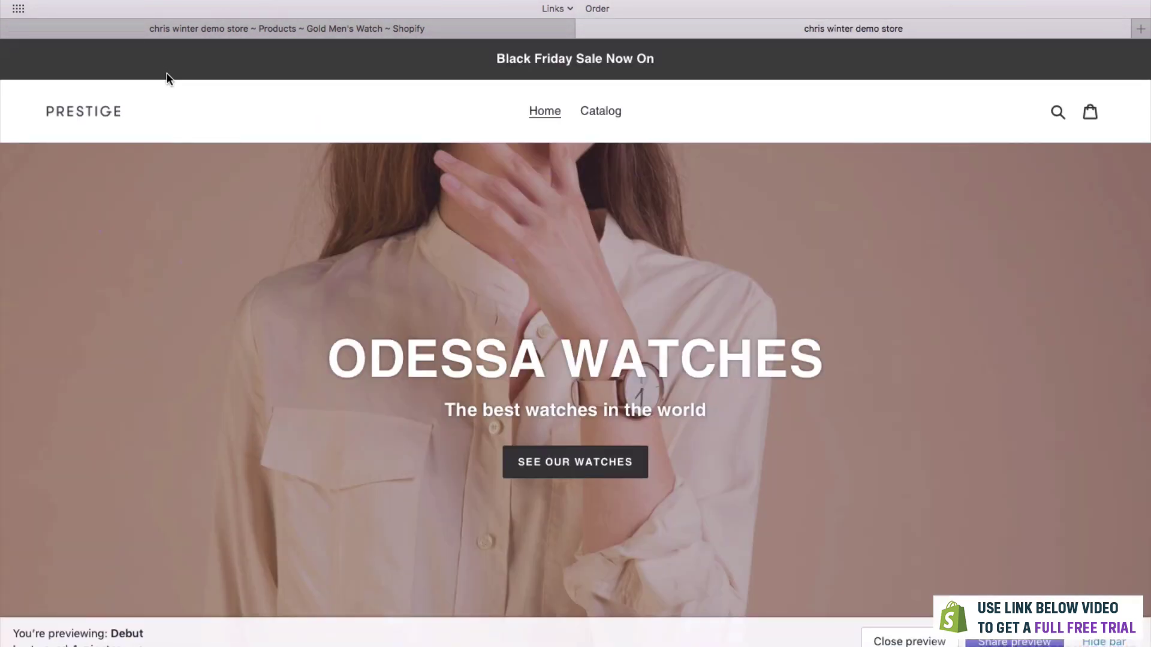
scroll(278, 281, "down", 15)
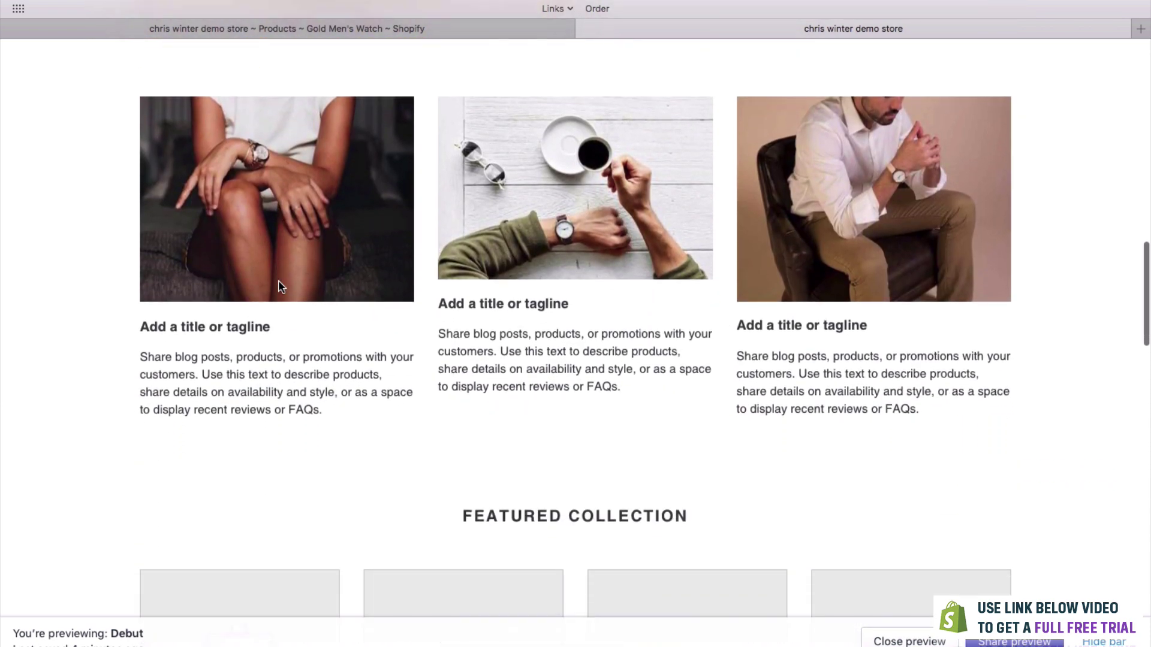
scroll(362, 232, "down", 5)
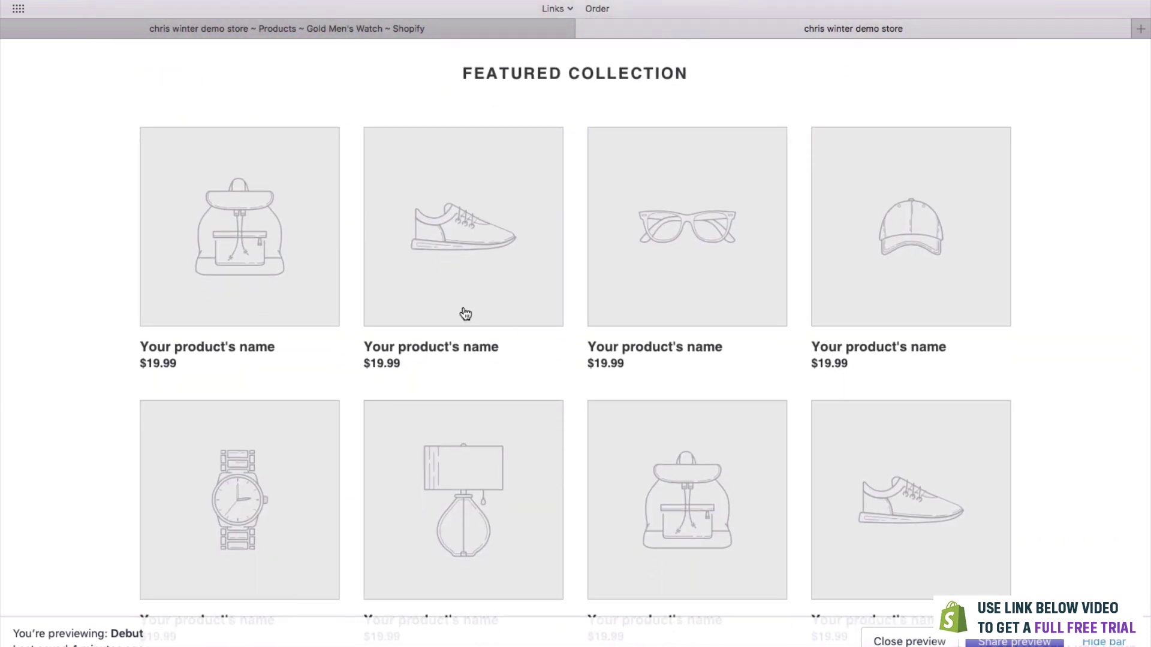
scroll(443, 336, "up", 15)
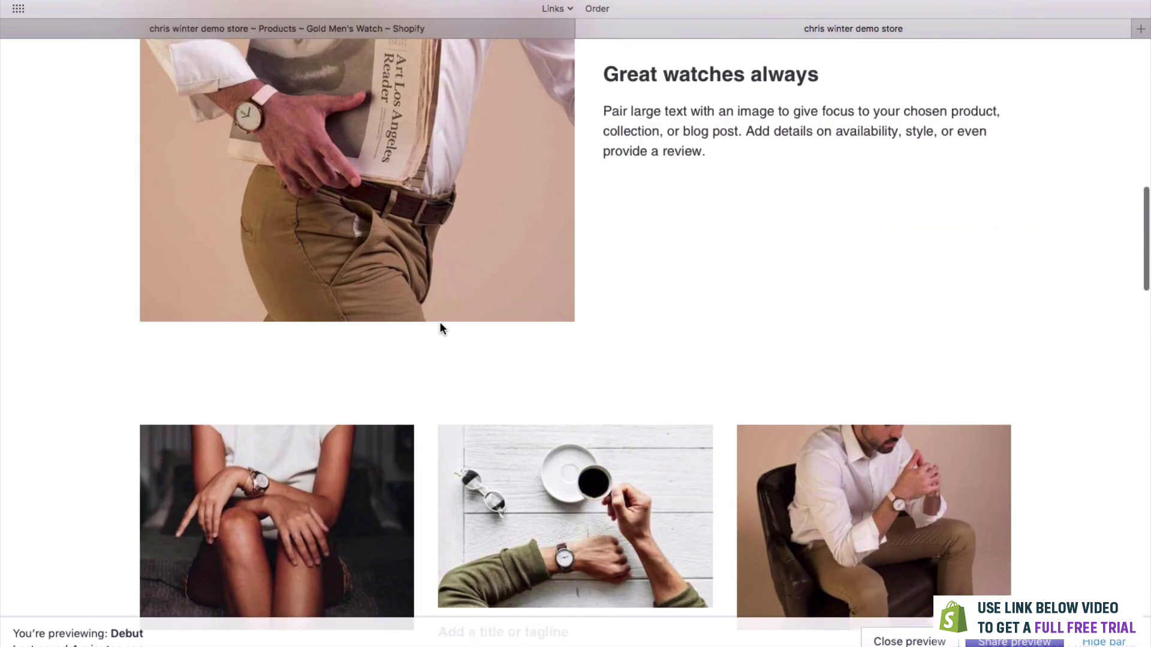
scroll(440, 334, "up", 5)
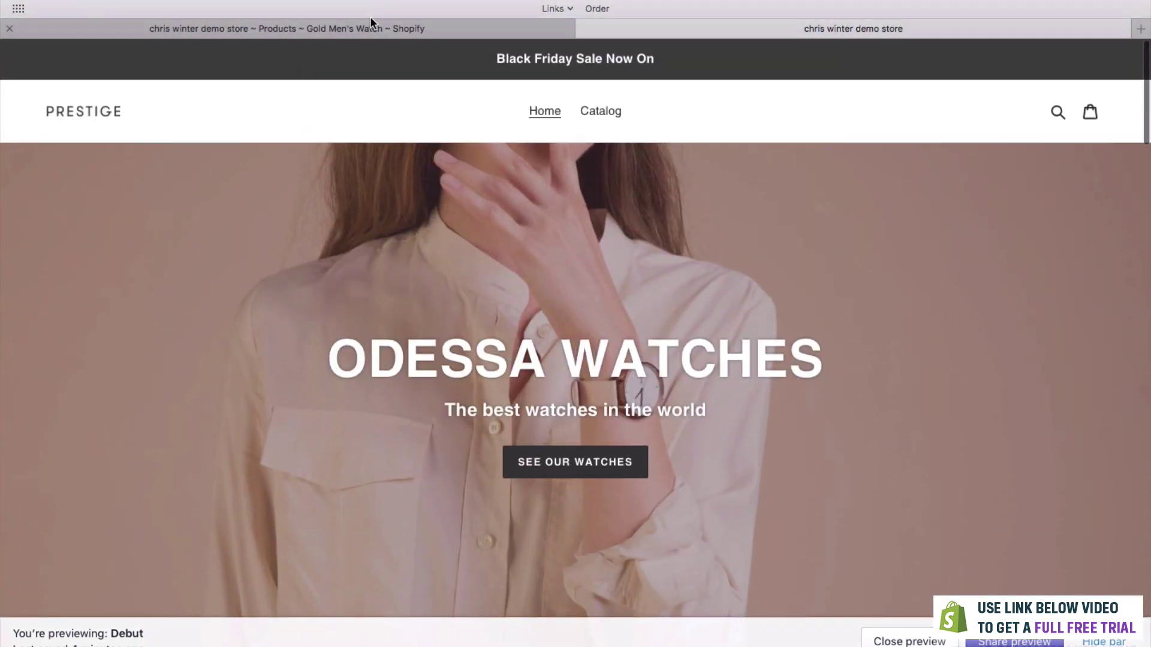
left_click(359, 28)
left_click(66, 160)
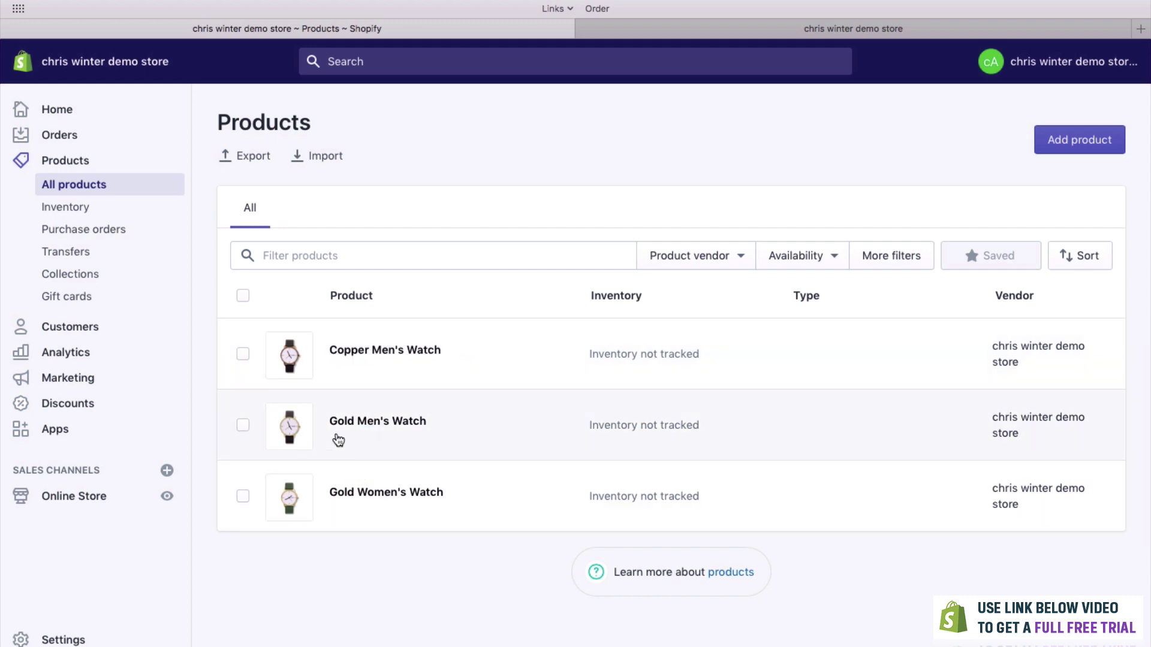
Go to the Online Store themes page, where Debut is the current theme
left_click(85, 493)
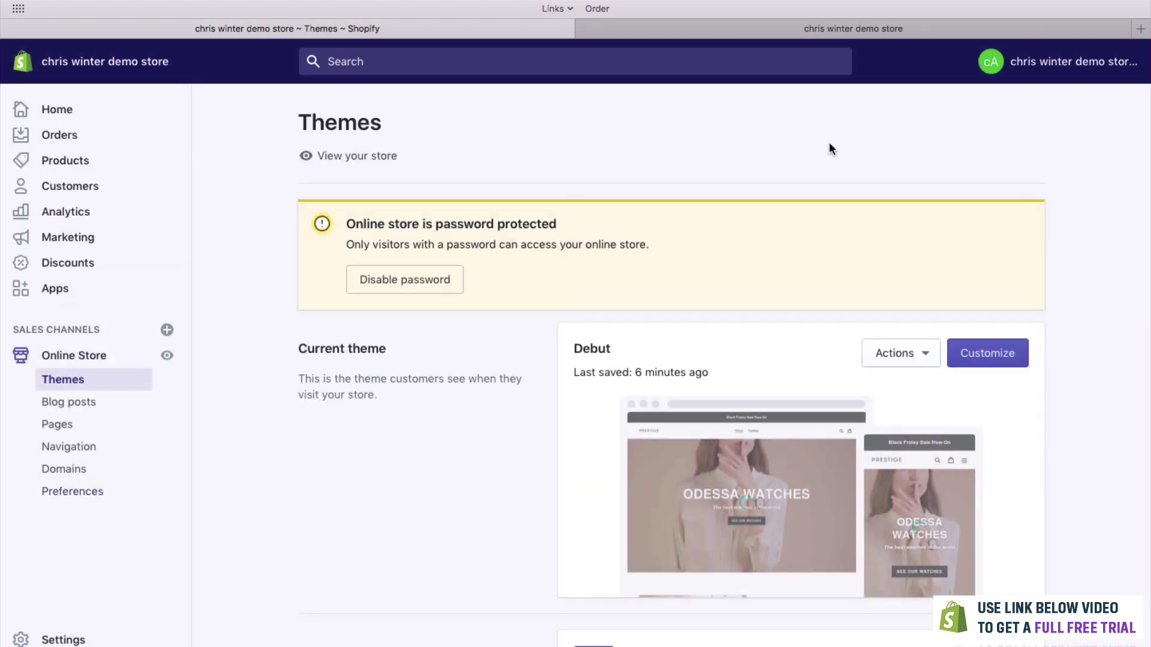
Customize the Debut theme and scroll the preview to the featured collection's placeholder products
left_click(973, 353)
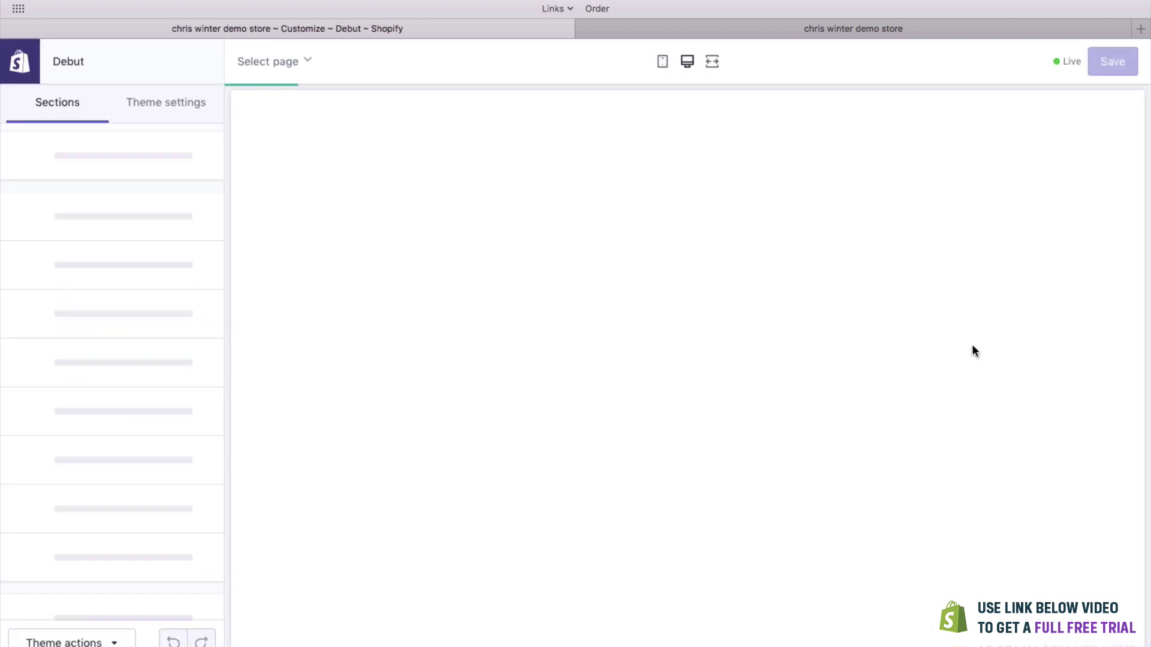
scroll(884, 499, "down", 15)
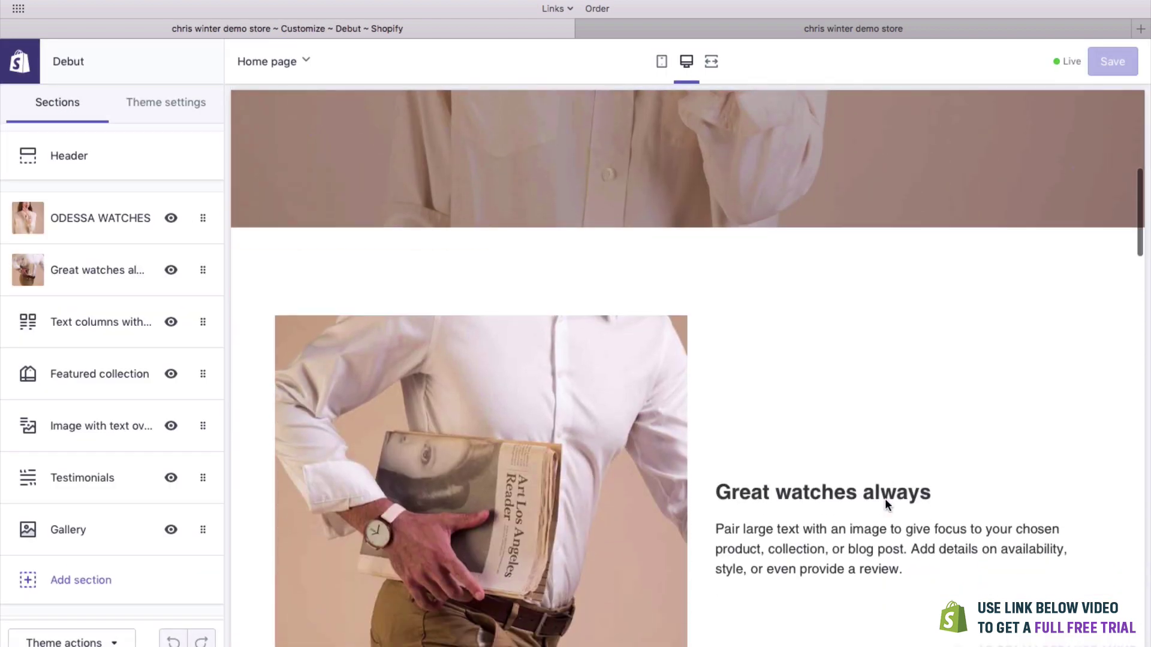
scroll(886, 505, "down", 6)
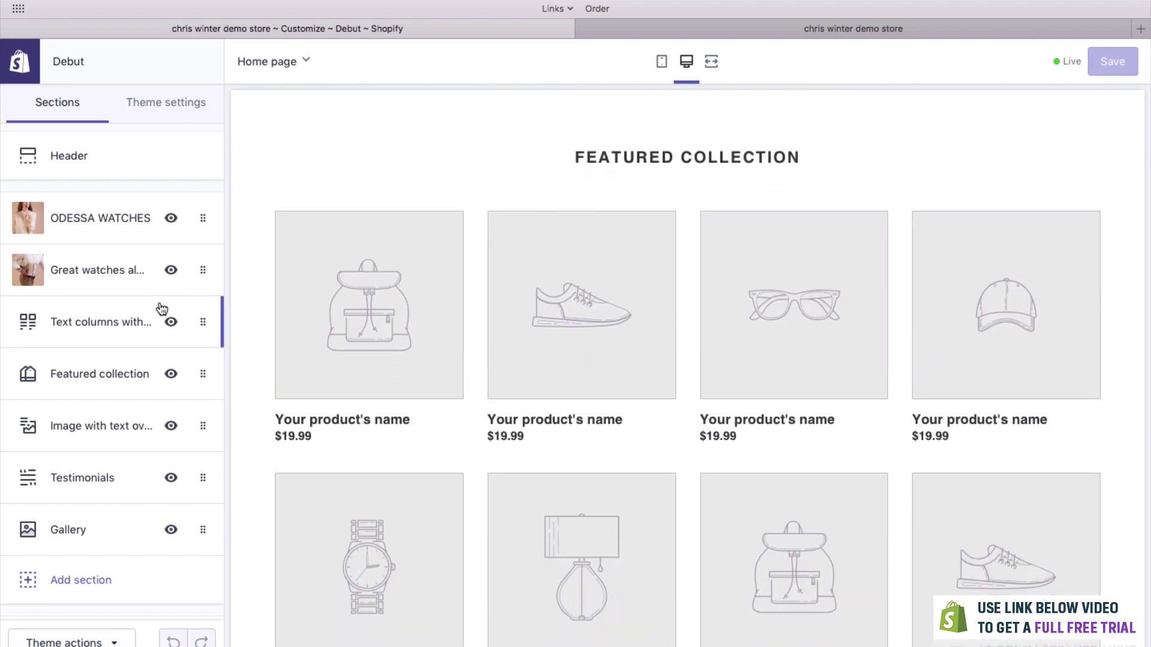
Make the Featured collection section display the Watches collection, three products per row
left_click(90, 383)
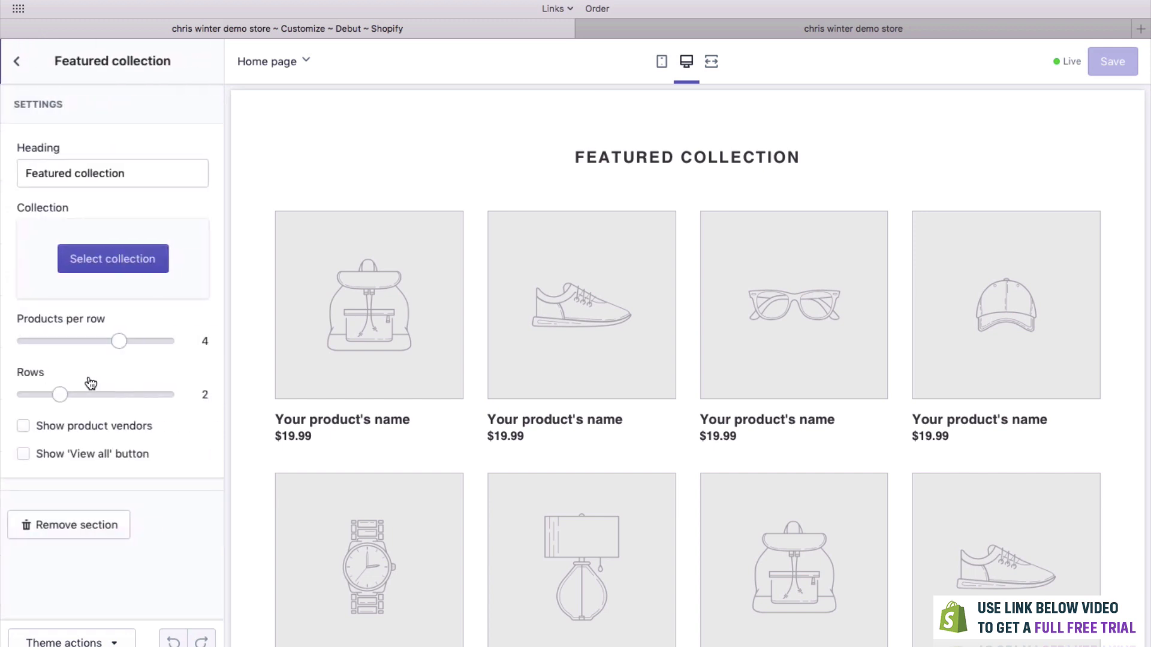
left_click(110, 266)
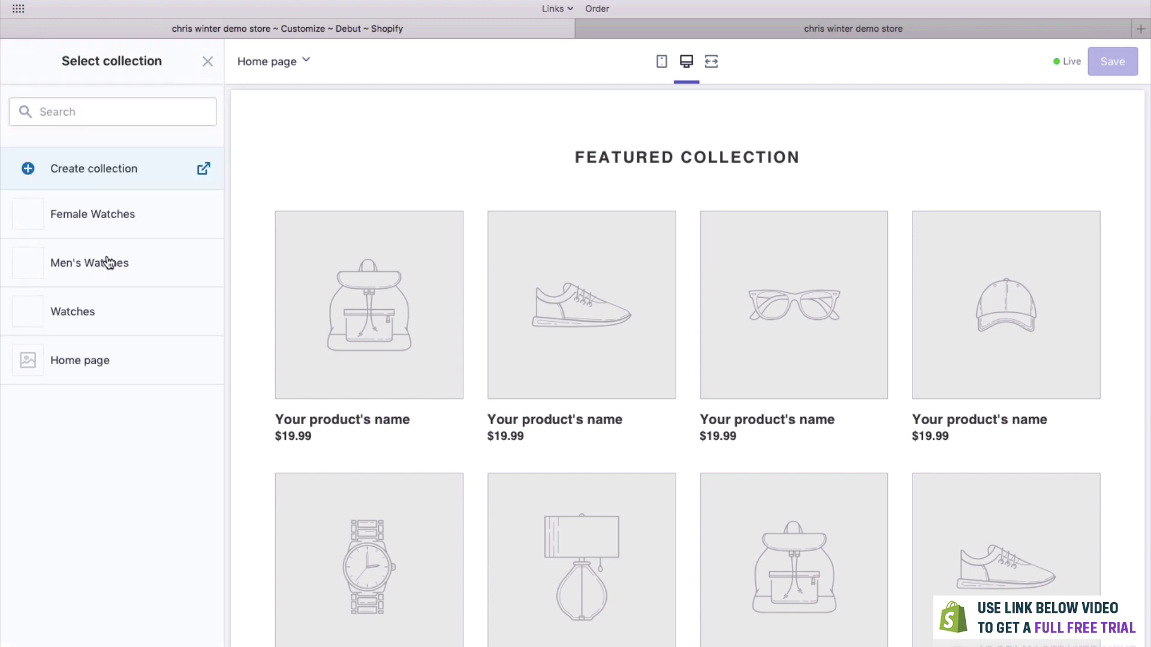
left_click(76, 306)
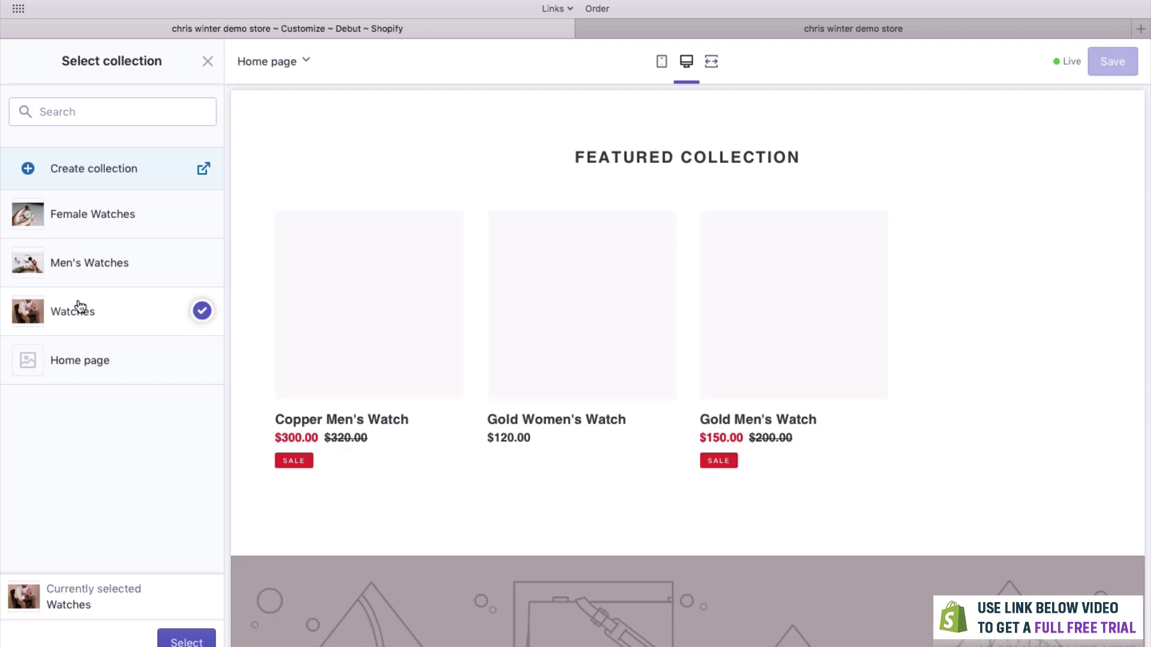
left_click(186, 641)
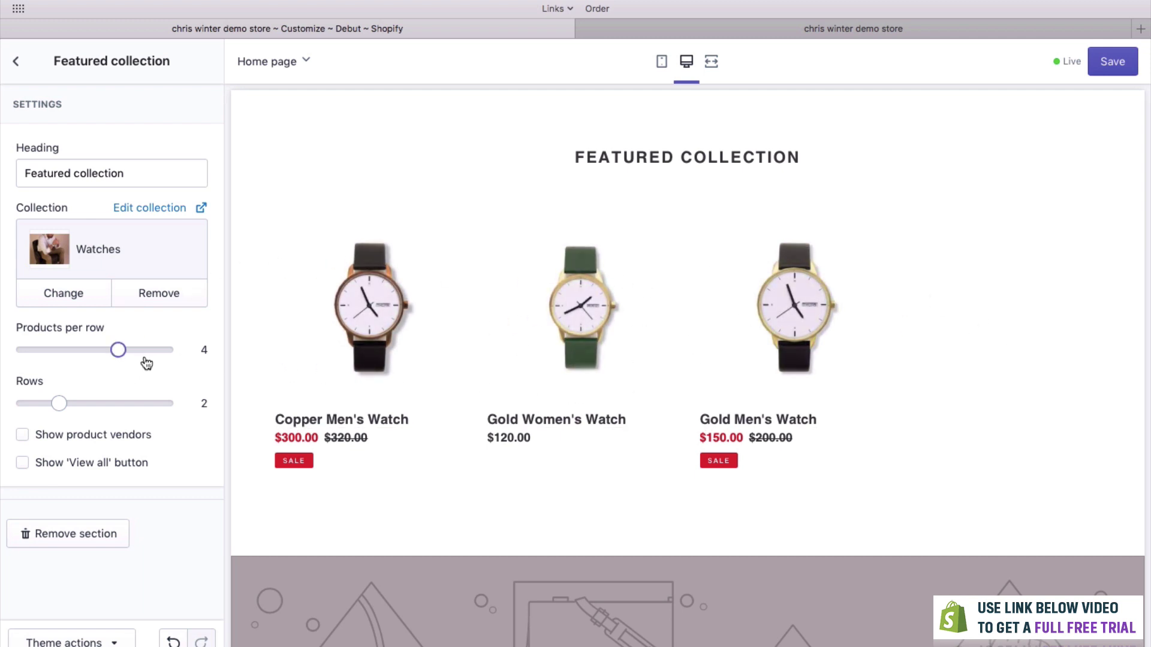
left_click_drag(120, 352, 95, 357)
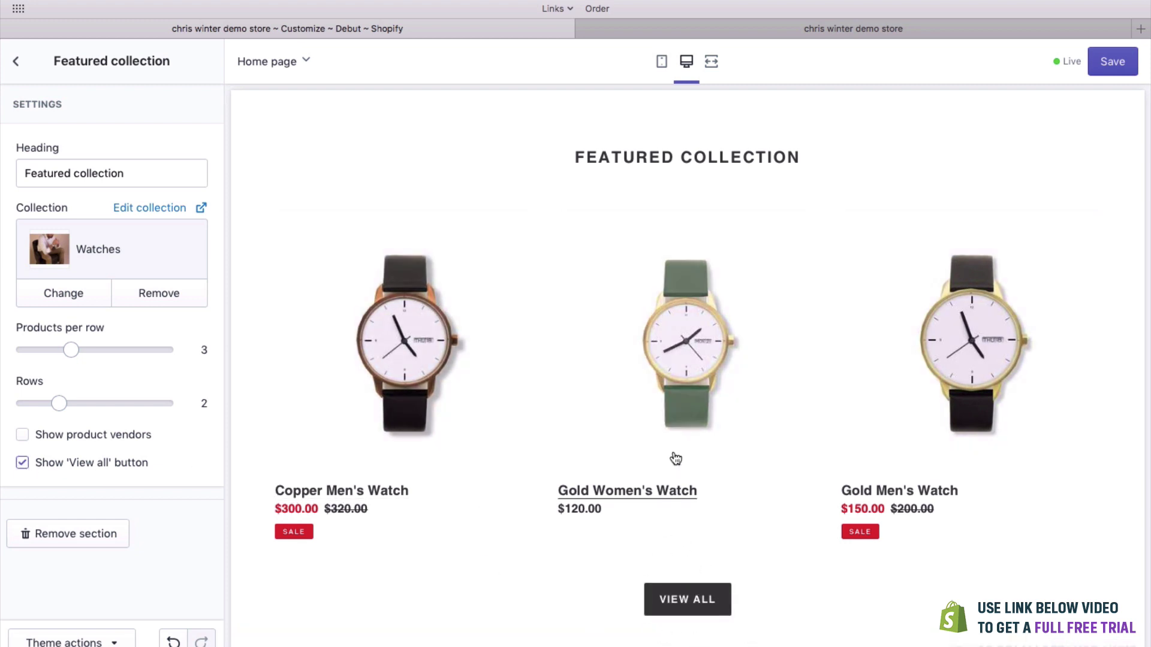
Rename the section heading to 'Our Watches' and save the theme
scroll(689, 492, "up", 2)
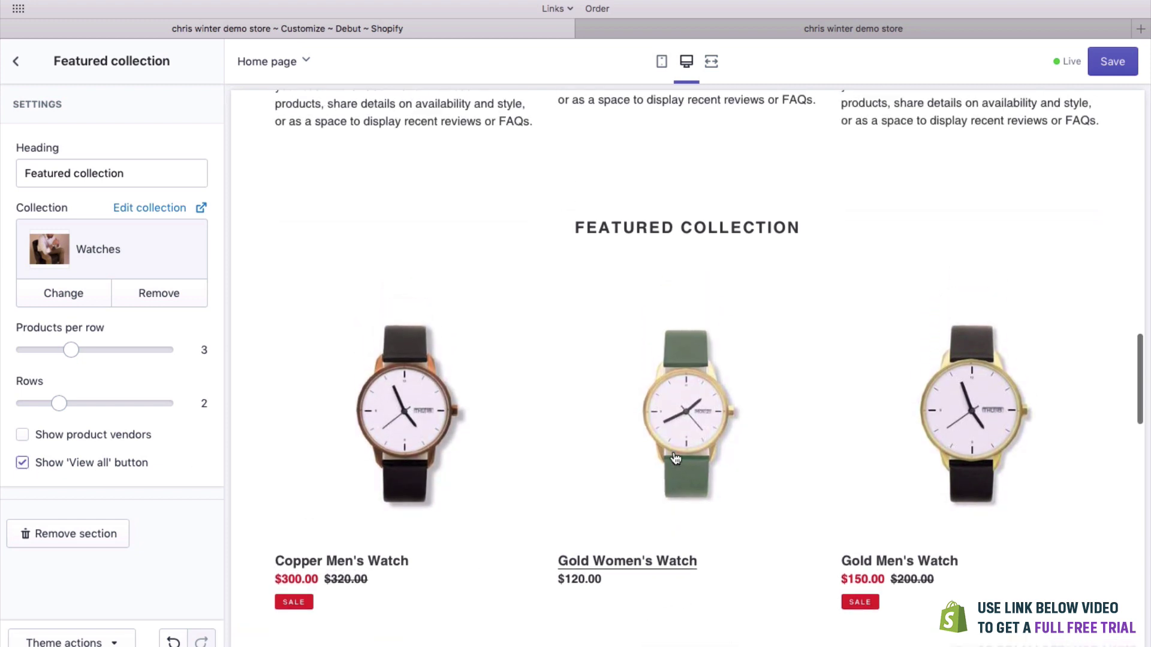
triple_click(109, 172)
type("Our Watches")
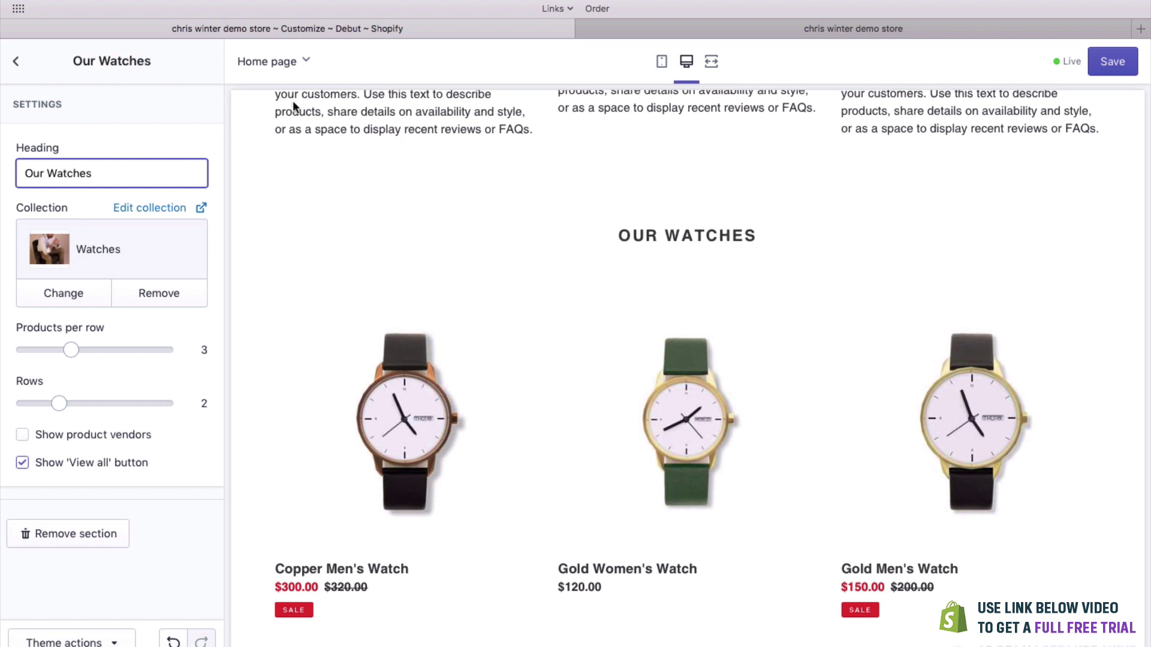
left_click(1113, 61)
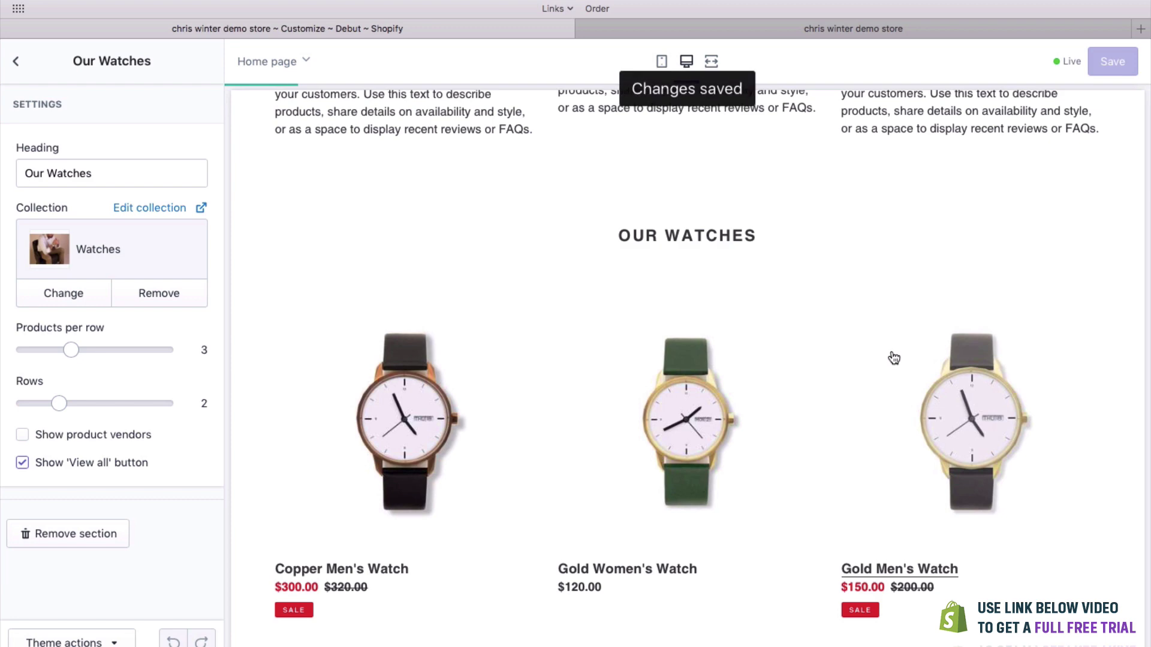
scroll(891, 350, "down", 9)
scroll(613, 522, "up", 1)
scroll(704, 420, "down", 7)
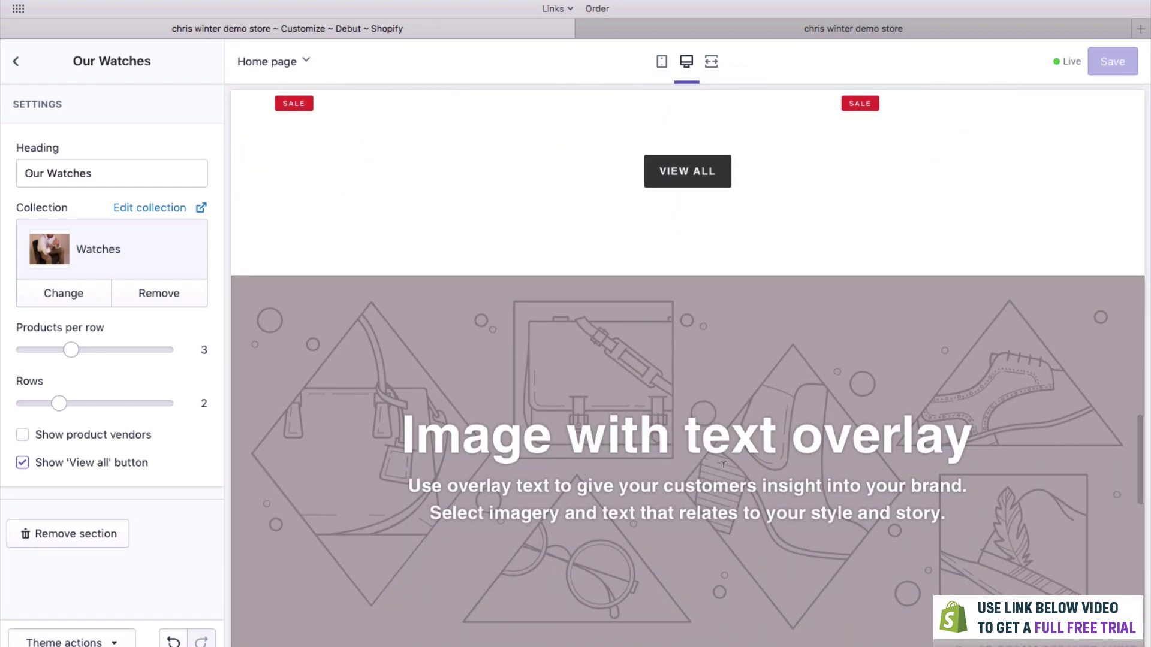
Set the coffee-watch photo as the image of the image-with-text overlay section
left_click(13, 64)
scroll(414, 503, "down", 2)
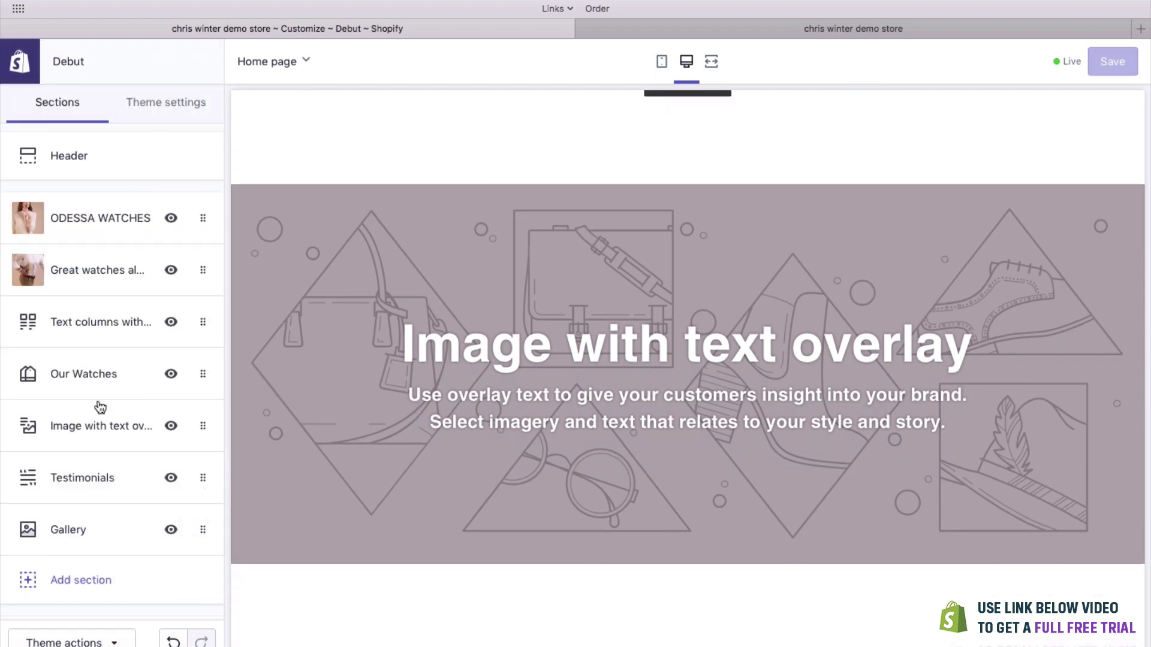
left_click(69, 427)
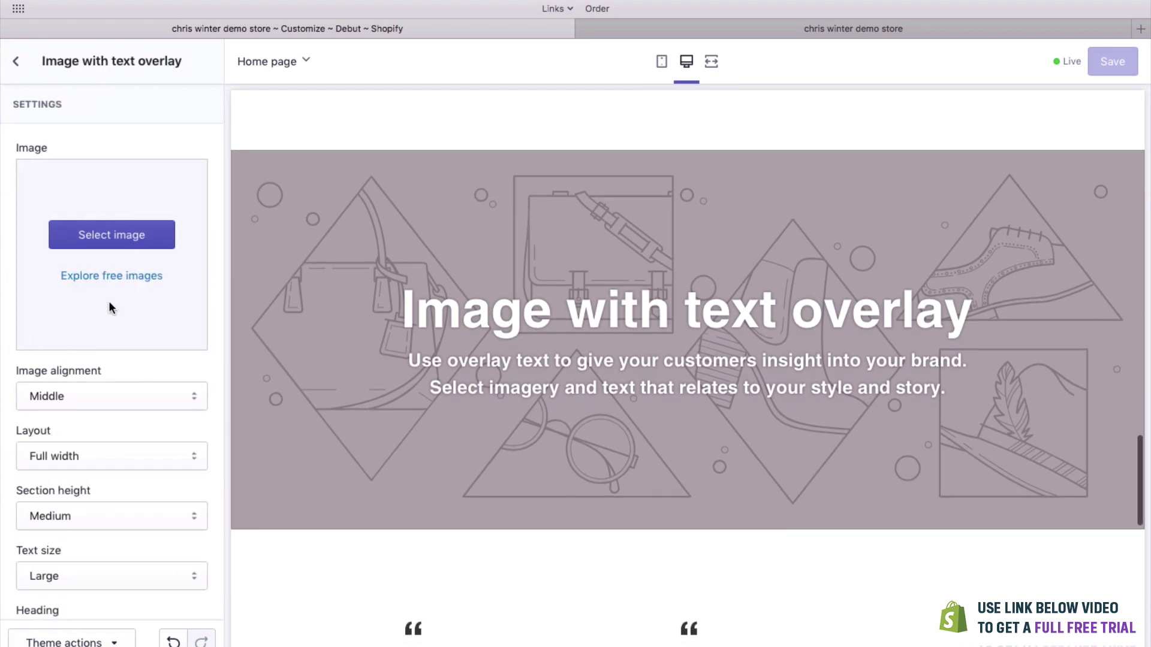
left_click(128, 236)
left_click_drag(1148, 235, 792, 228)
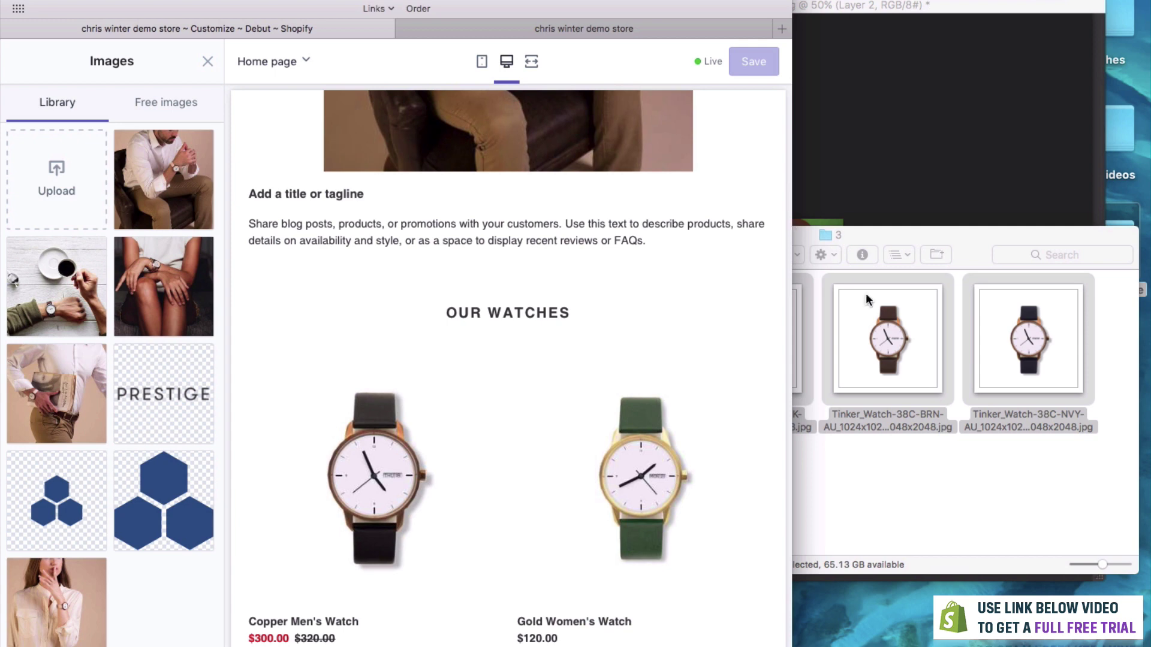
left_click(929, 461)
left_click(539, 254)
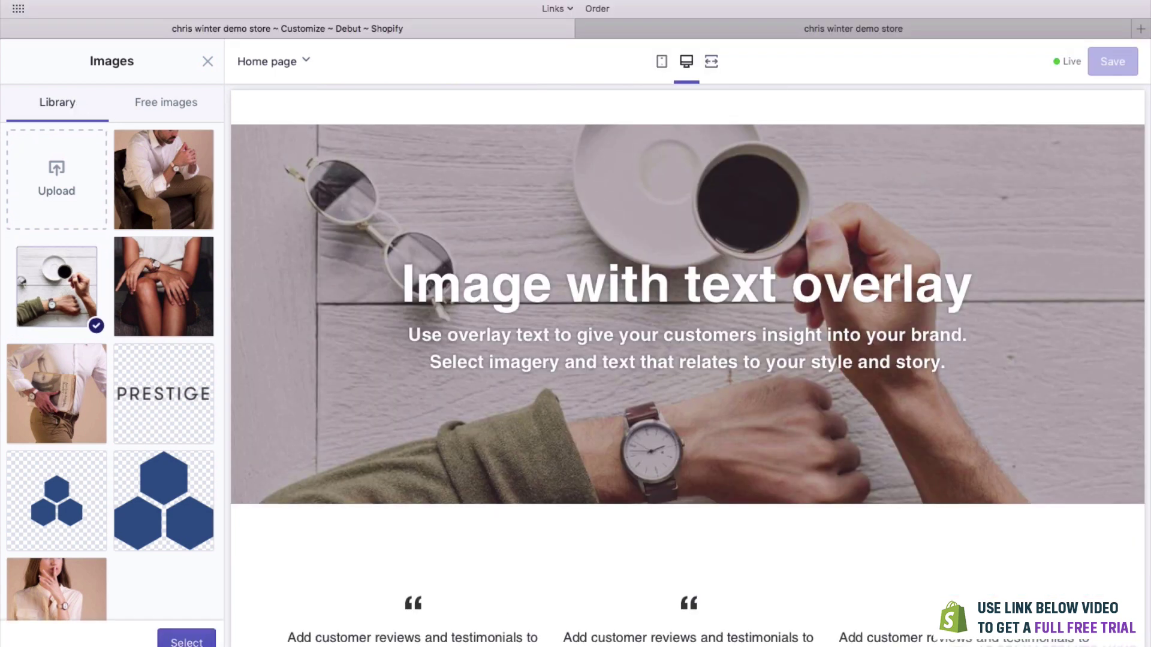
left_click(187, 641)
Delete the overlay's heading and paragraph text and save the changes
scroll(173, 567, "down", 5)
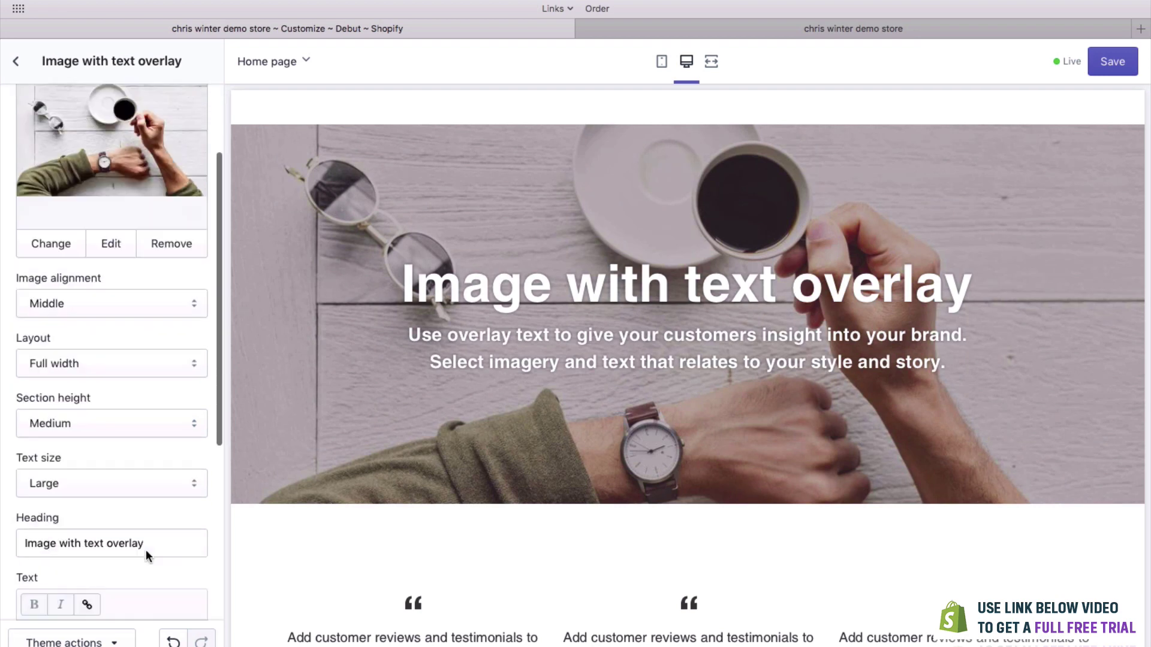
triple_click(113, 386)
key("BackSpace")
triple_click(158, 474)
key("BackSpace")
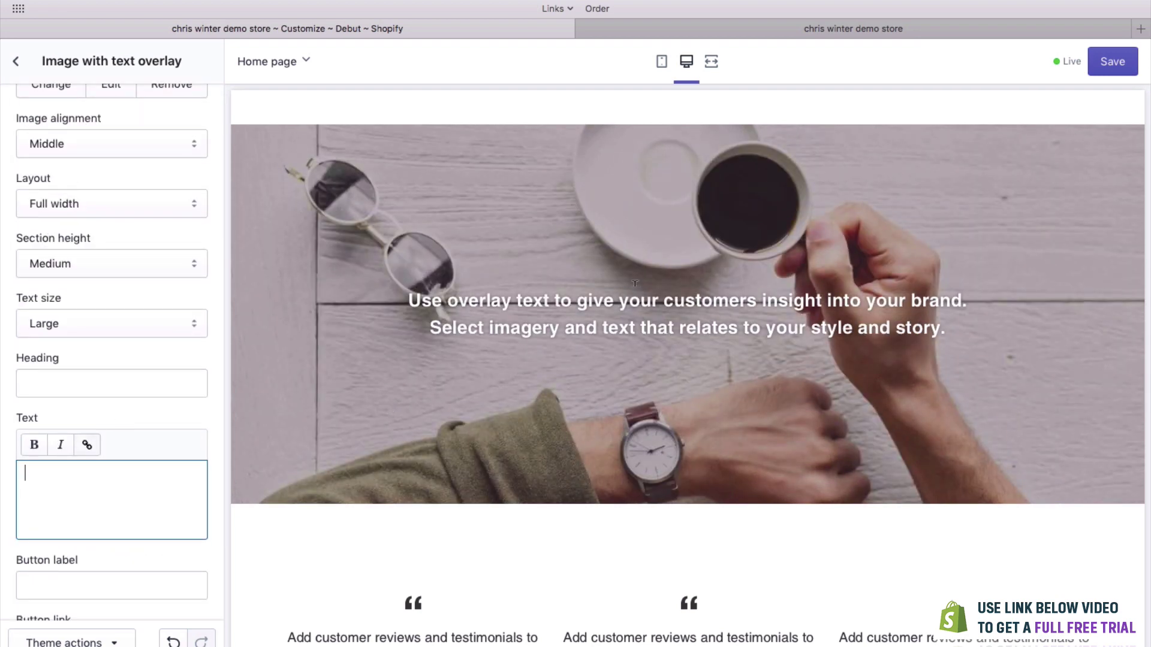
scroll(947, 250, "up", 3)
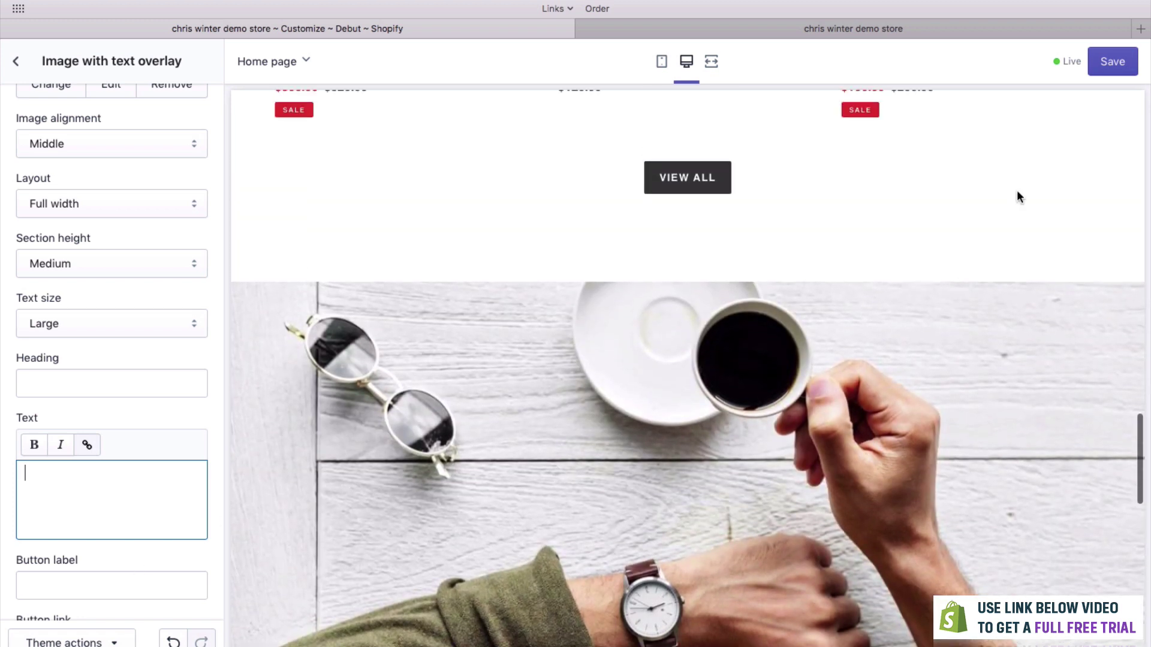
left_click(1126, 76)
scroll(892, 221, "down", 1)
scroll(891, 214, "down", 7)
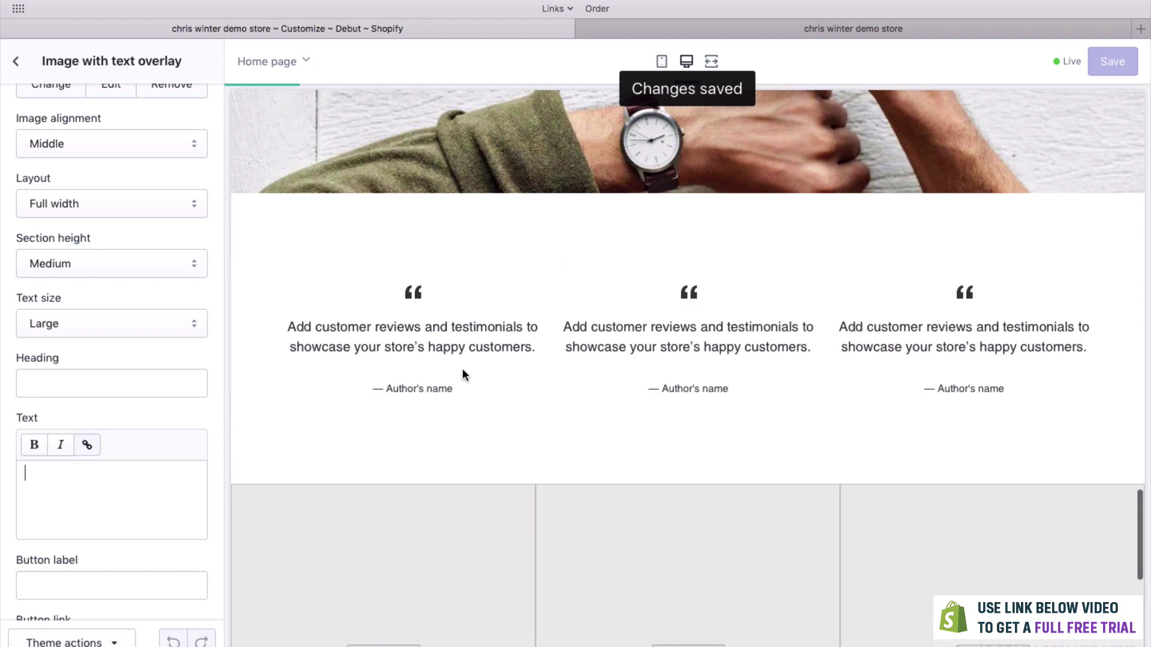
scroll(751, 610, "up", 5)
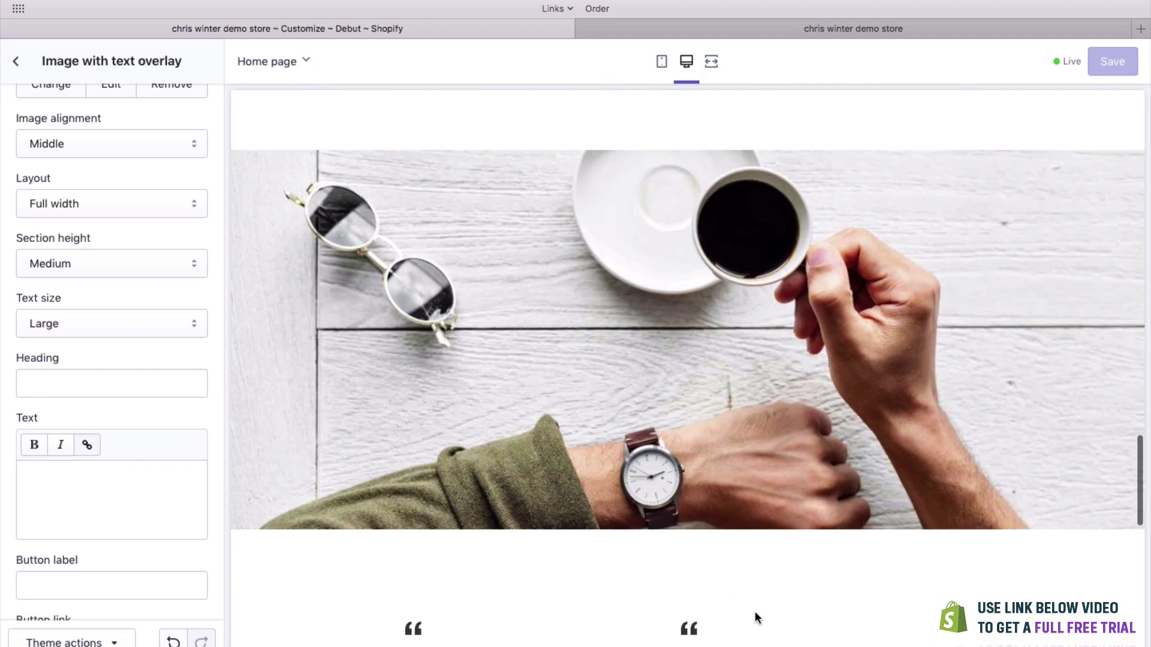
scroll(760, 600, "down", 3)
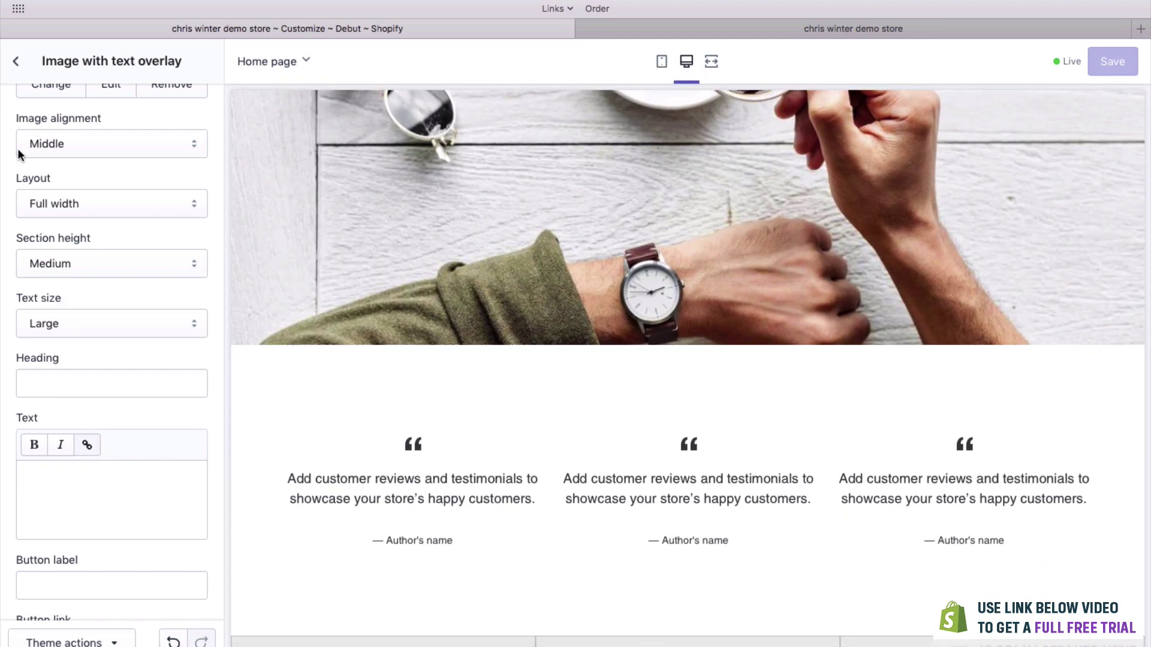
left_click(17, 76)
scroll(486, 429, "down", 6)
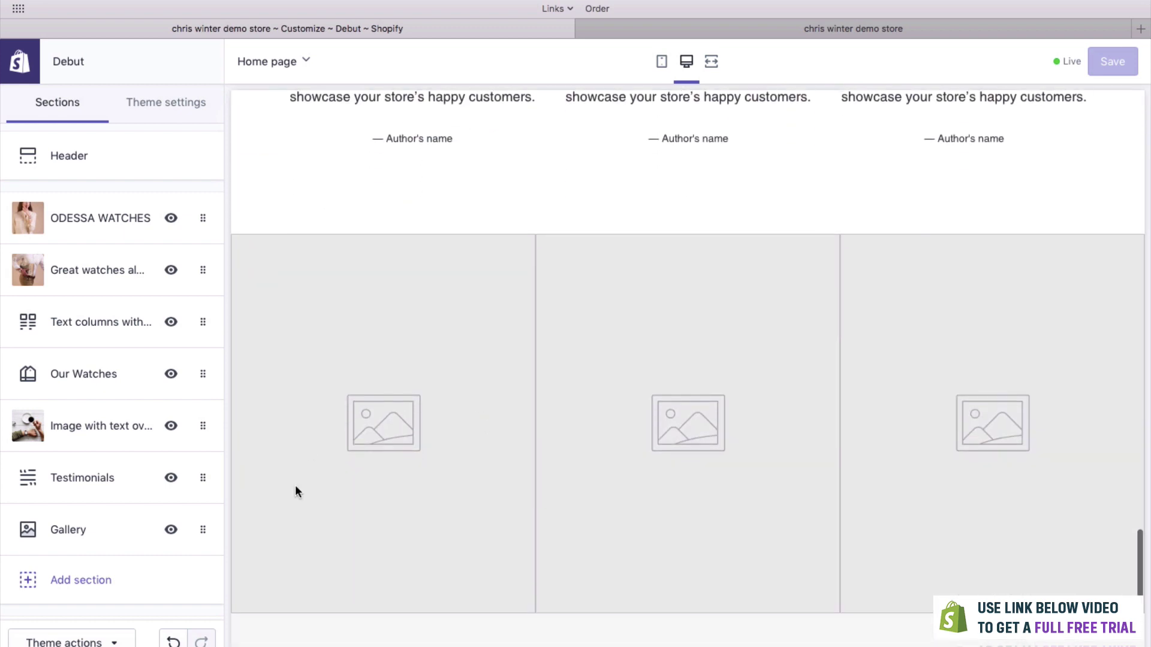
Put the seated woman watch photo in the first Gallery image slot and save
left_click(127, 532)
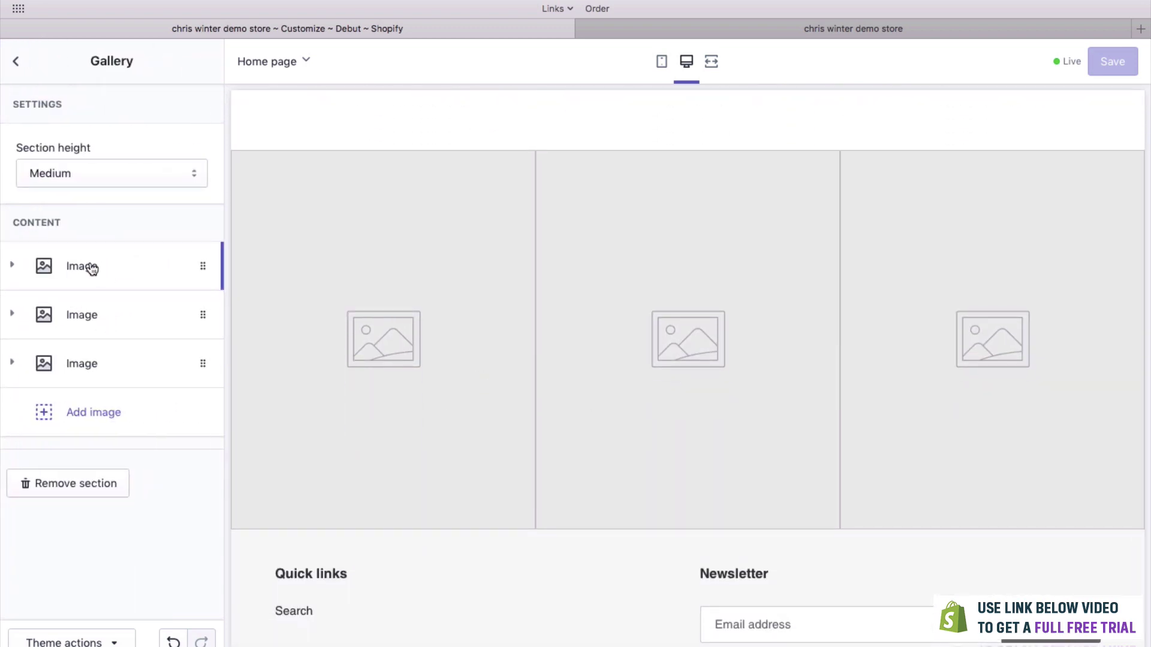
left_click(12, 264)
left_click(94, 403)
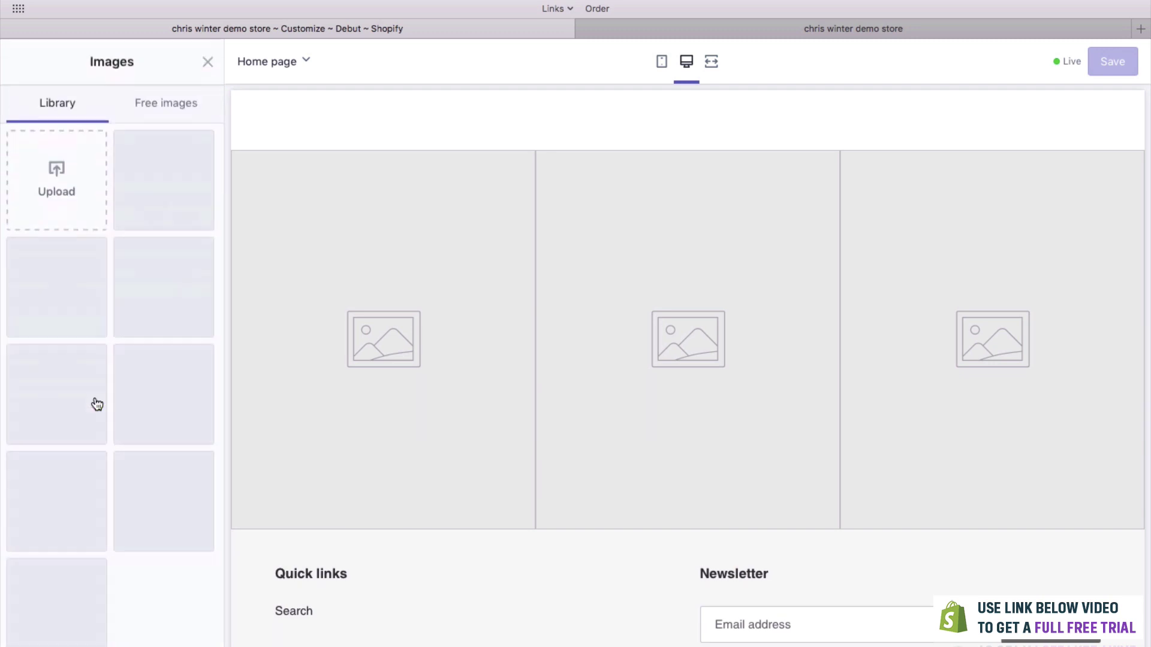
left_click(143, 311)
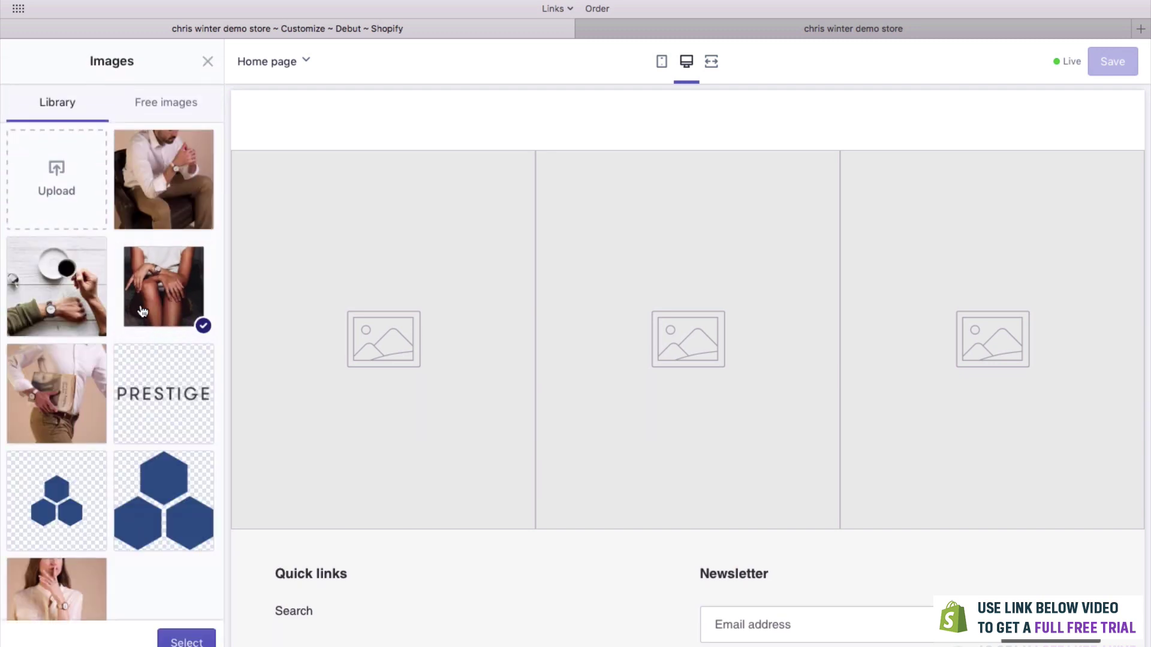
left_click(186, 640)
scroll(45, 114, "down", 3)
left_click(12, 106)
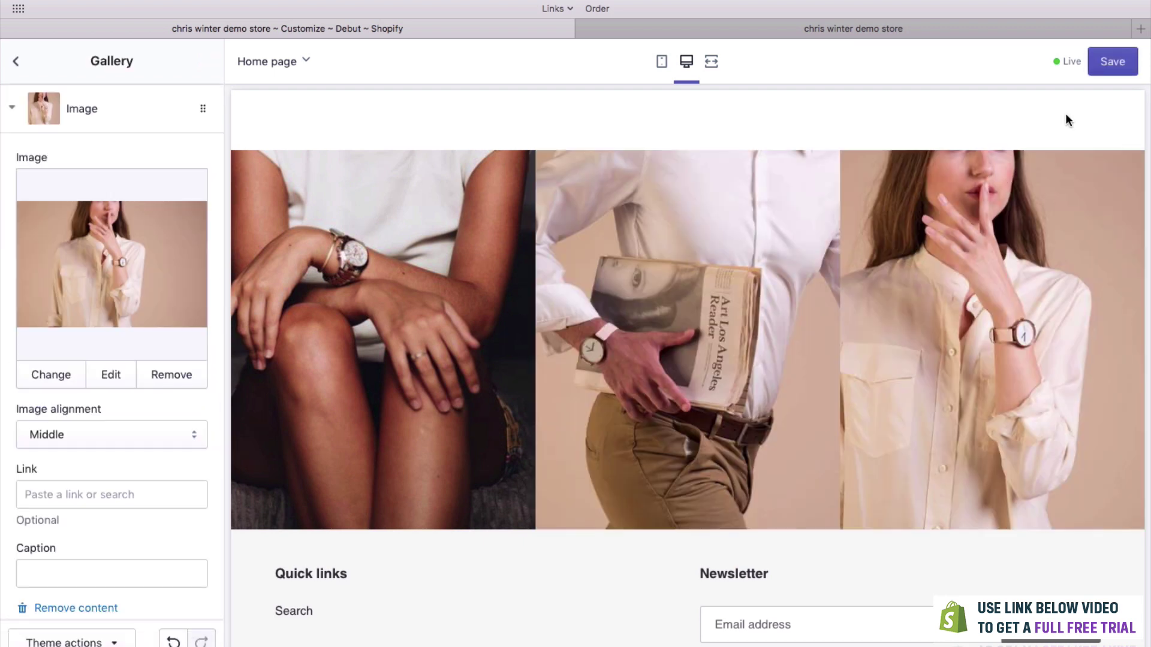
scroll(1065, 113, "down", 2)
left_click(1114, 63)
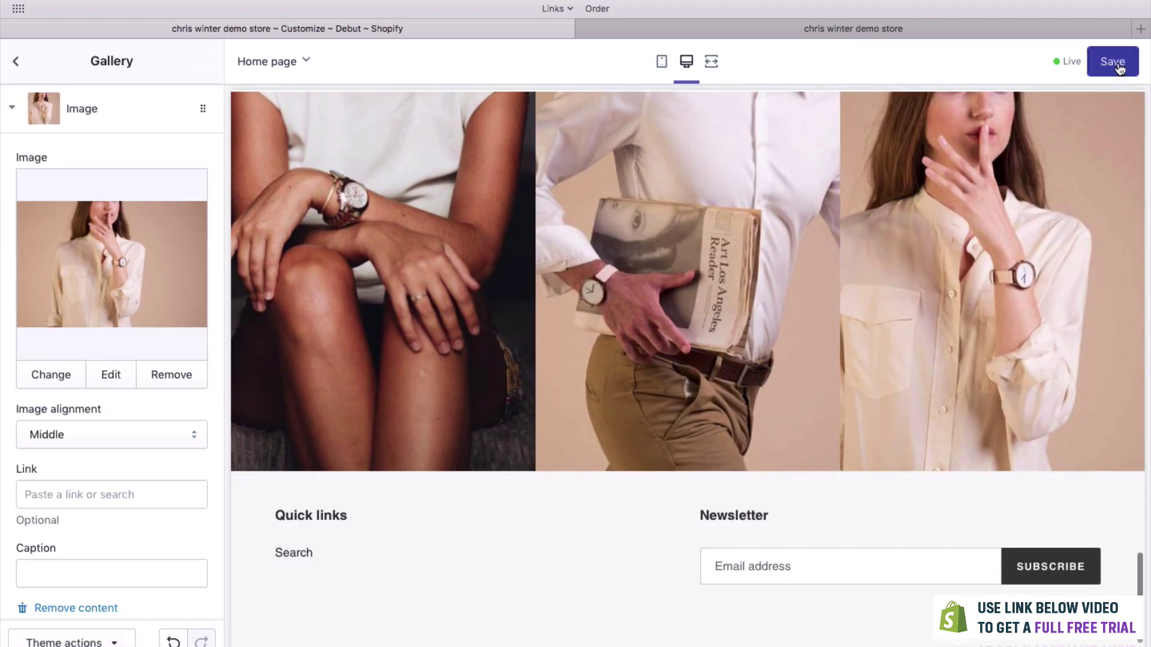
Switch to the live storefront, hide the preview bar, and scroll down to the Our Watches row
left_click(1046, 23)
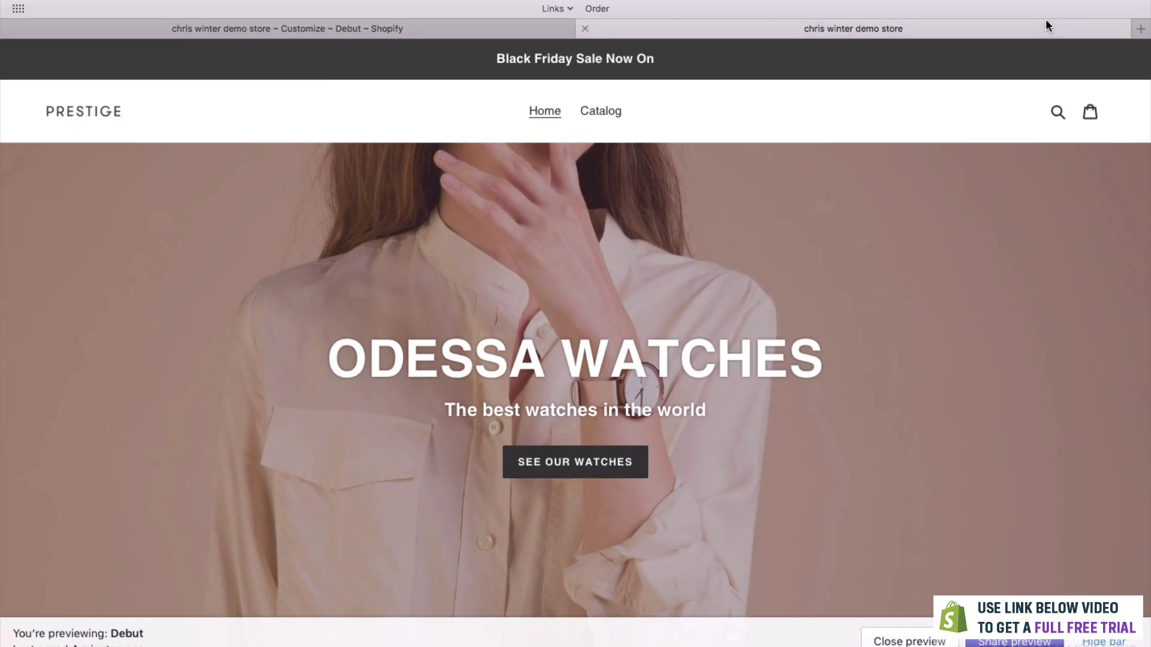
left_click(1115, 643)
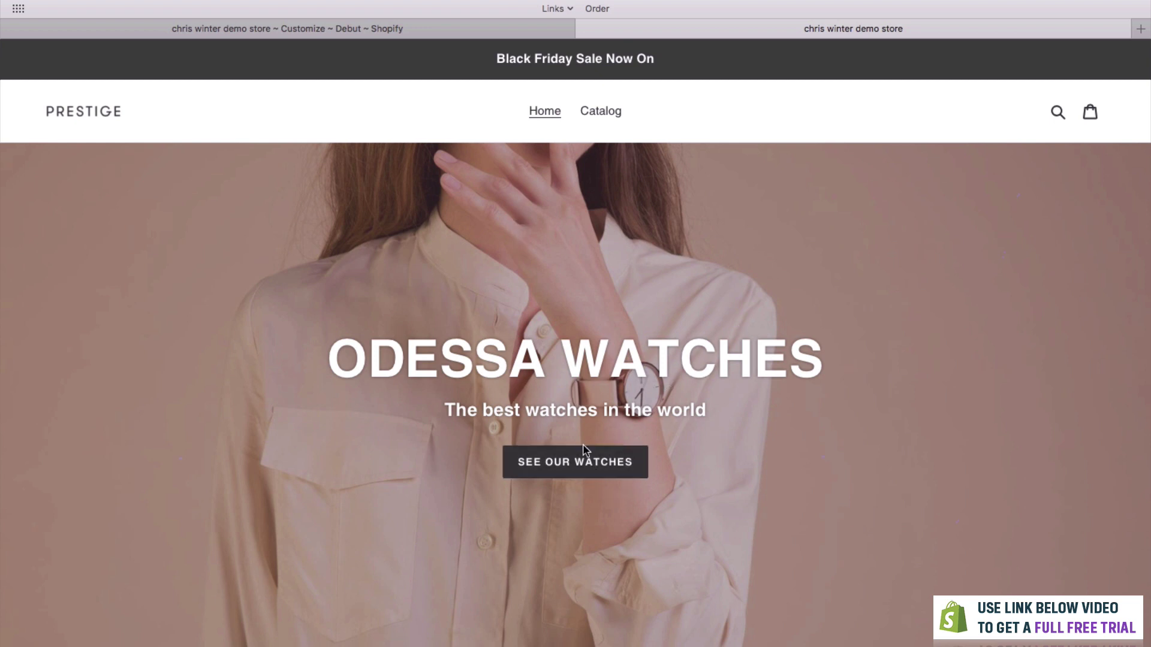
scroll(580, 462, "down", 5)
scroll(579, 454, "down", 5)
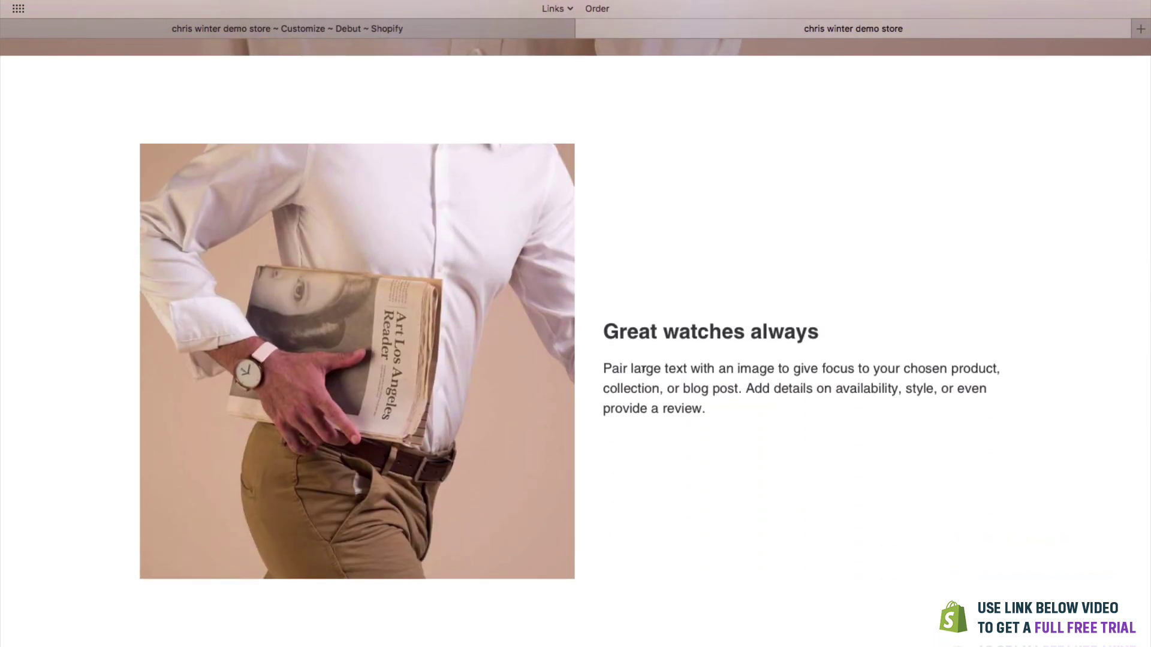
scroll(684, 433, "down", 1)
scroll(749, 446, "down", 7)
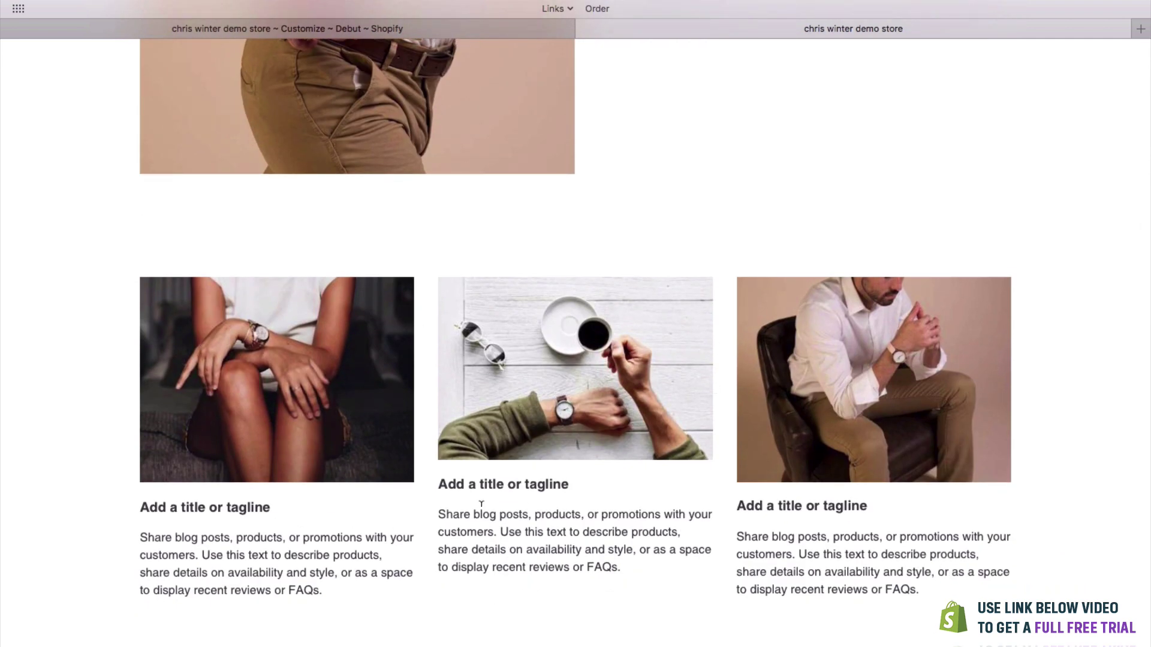
scroll(501, 543, "down", 8)
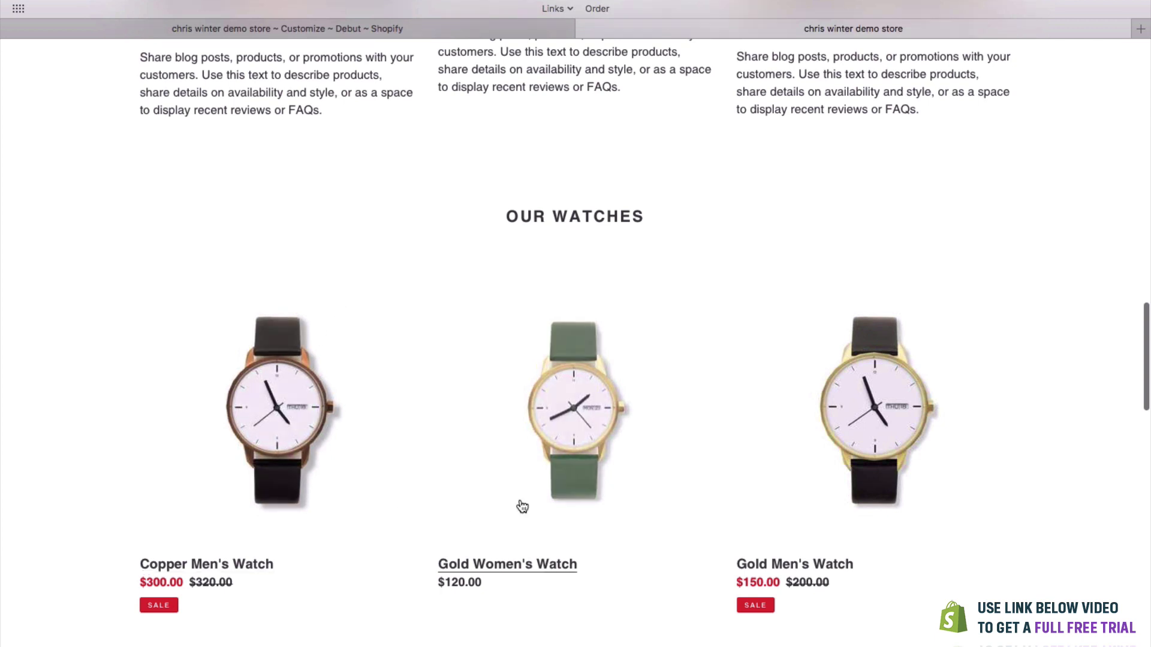
left_click(293, 400)
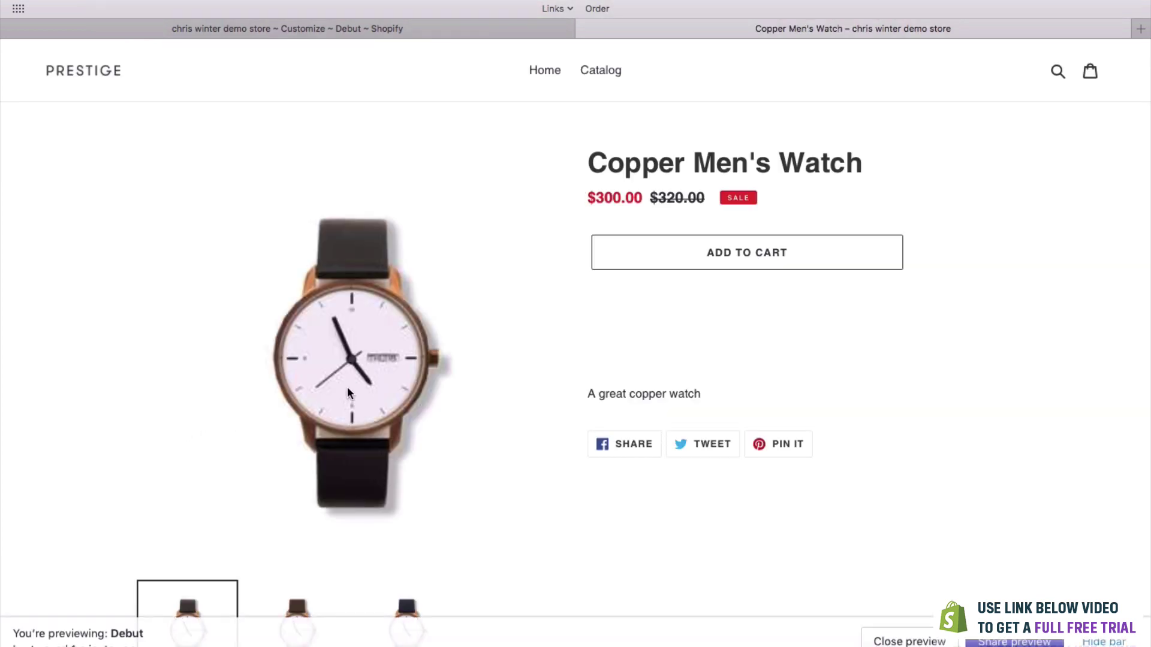
left_click(730, 255)
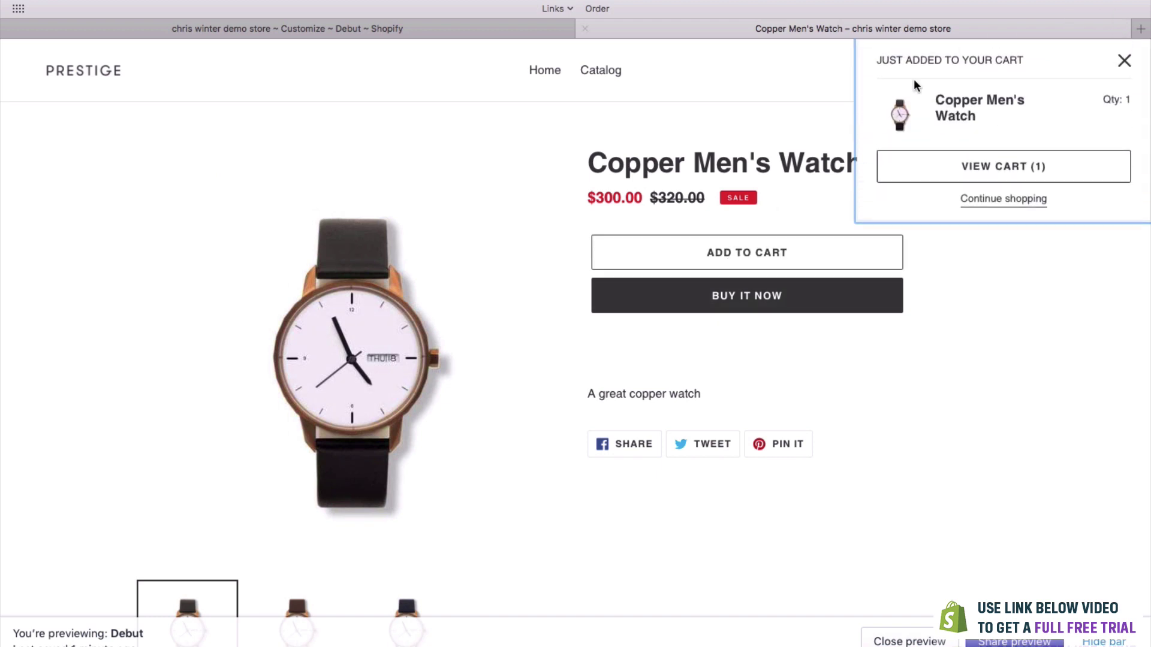
left_click(1017, 314)
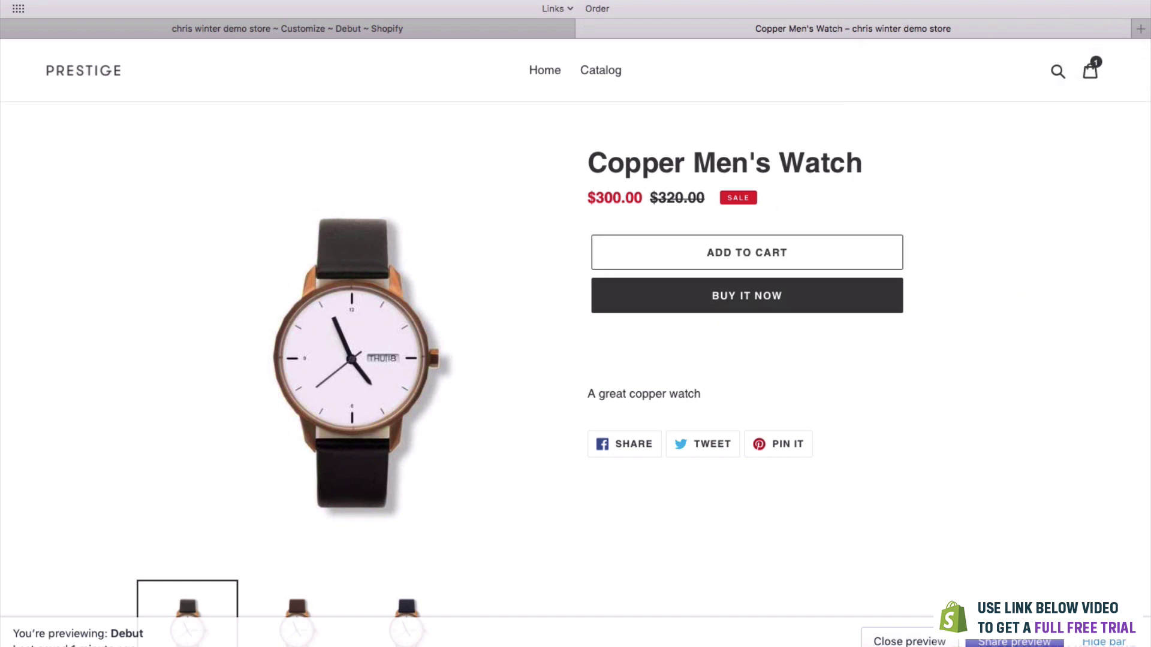
key("super+bracketleft")
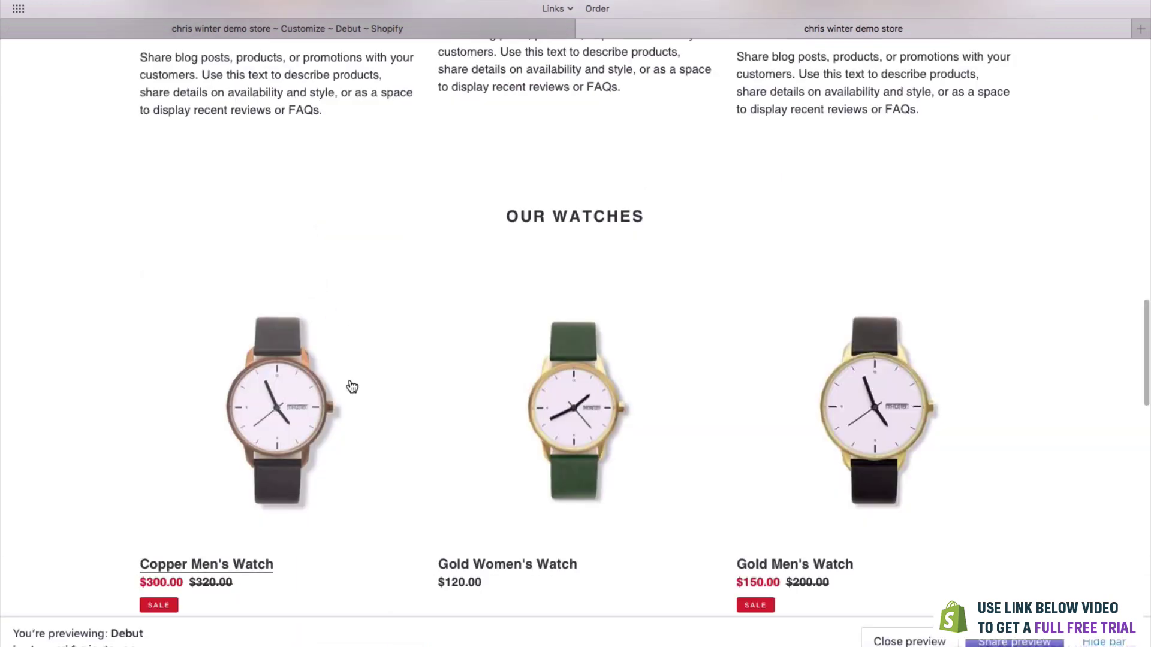
Hide the preview bar and scroll the live home page past the overlay, testimonials and gallery to the footer
scroll(349, 385, "down", 5)
left_click(1103, 641)
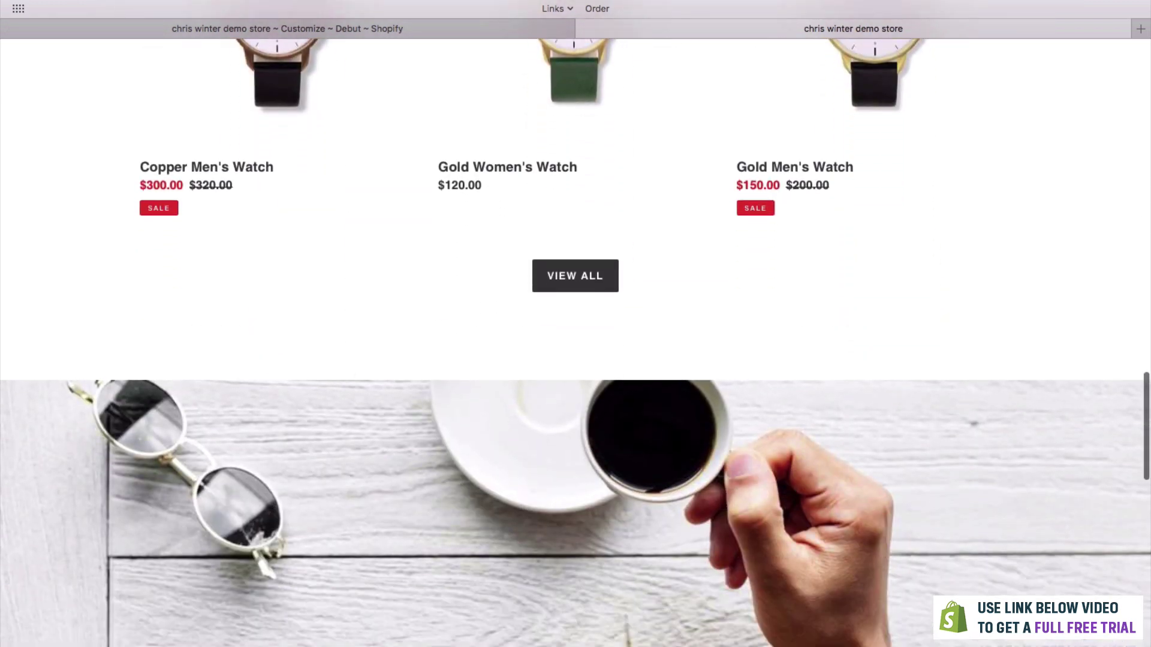
scroll(779, 416, "down", 3)
scroll(685, 379, "down", 7)
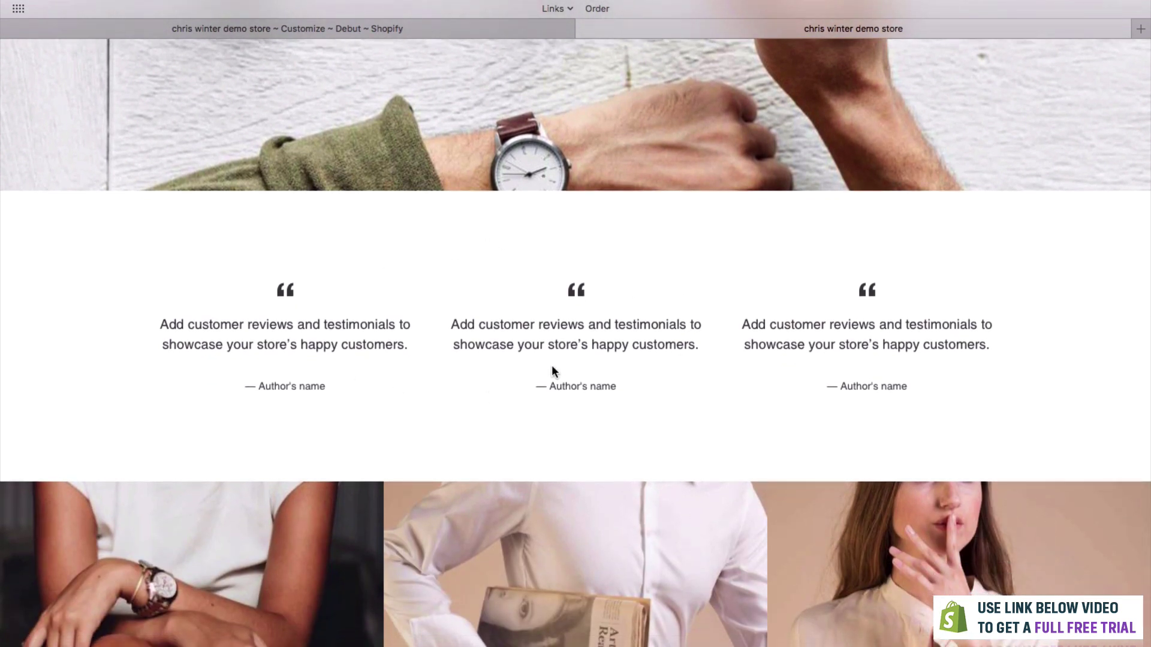
scroll(553, 384, "down", 1)
scroll(552, 387, "down", 5)
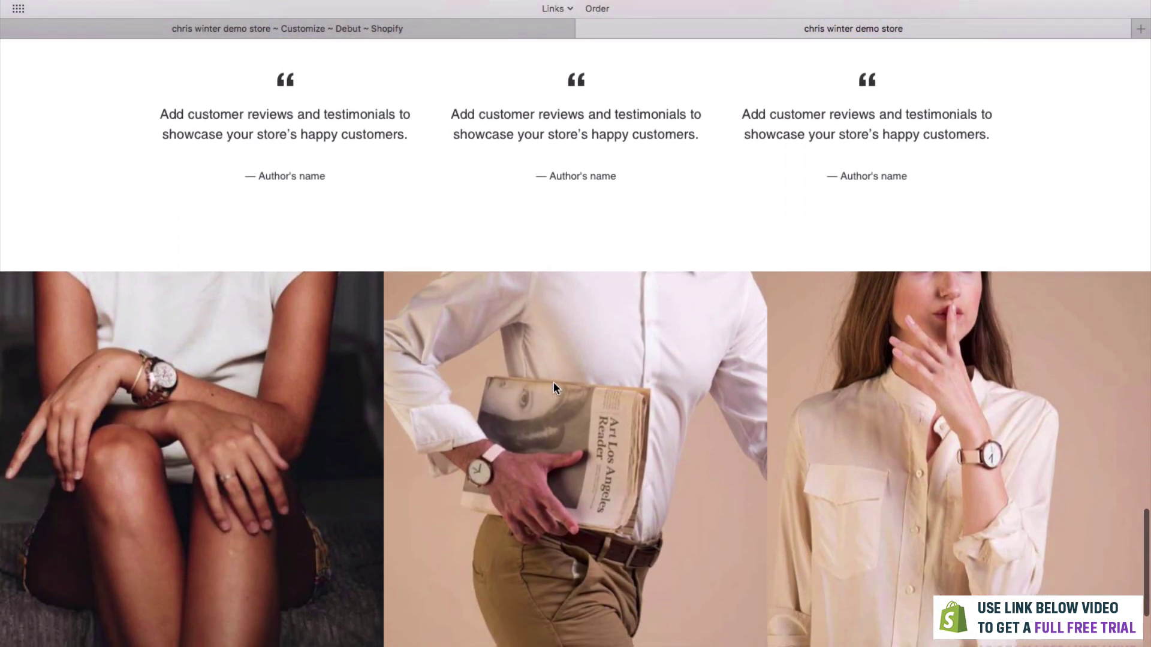
scroll(894, 629, "down", 1)
scroll(893, 630, "down", 5)
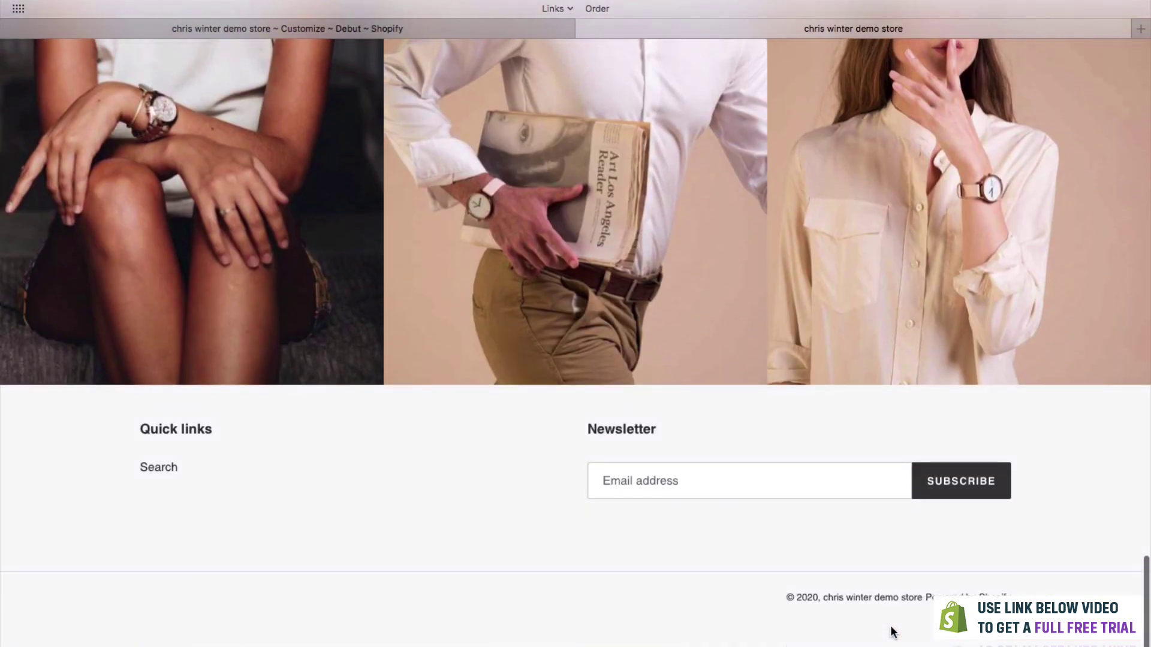
scroll(868, 380, "up", 20)
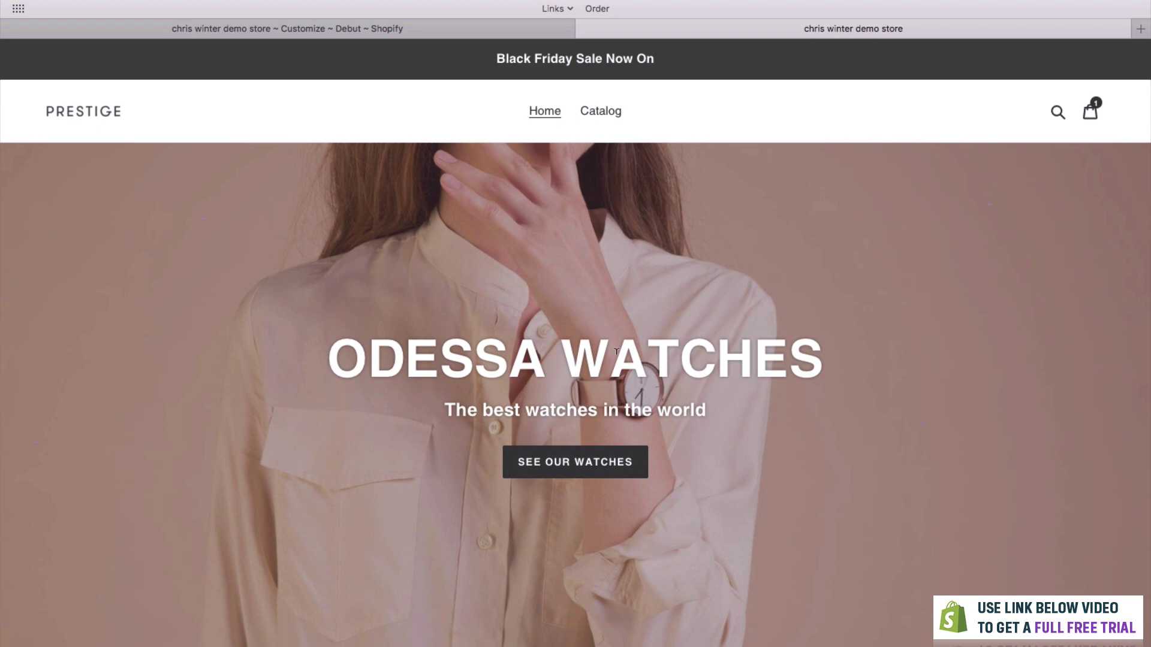
left_click(426, 23)
scroll(501, 98, "up", 10)
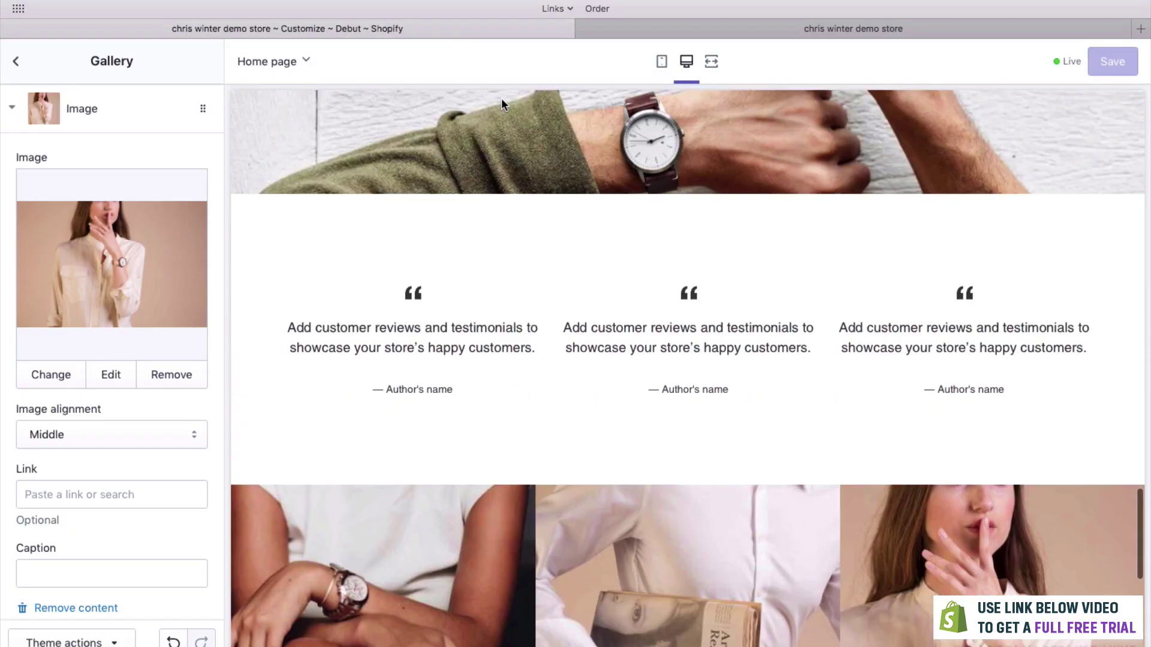
left_click(683, 33)
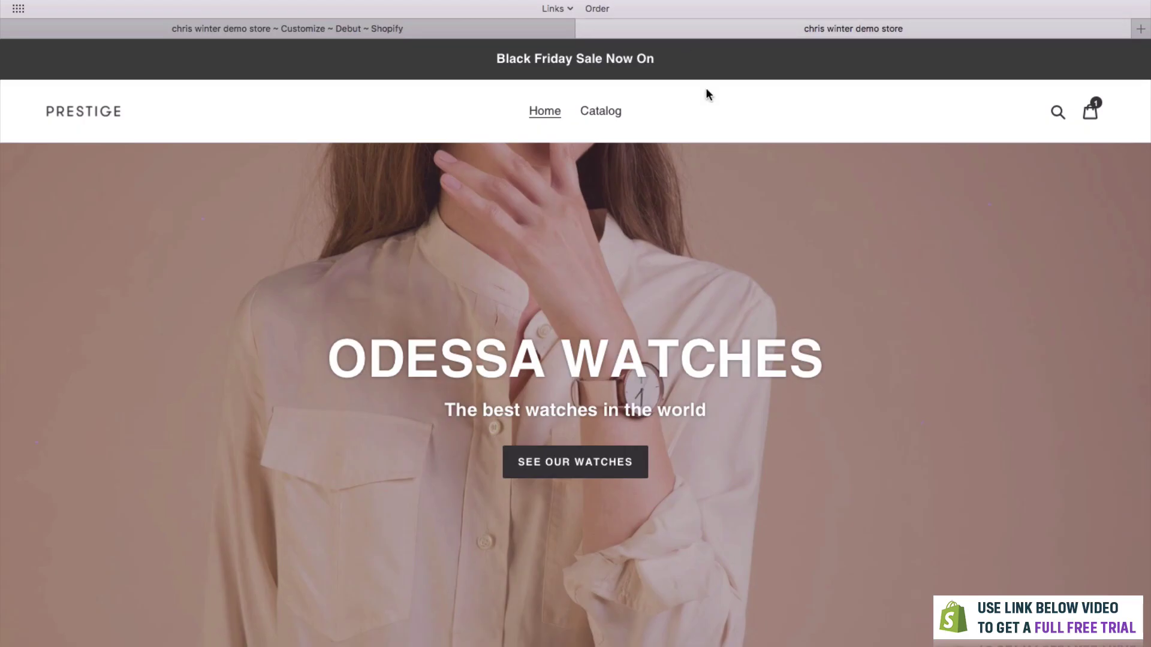